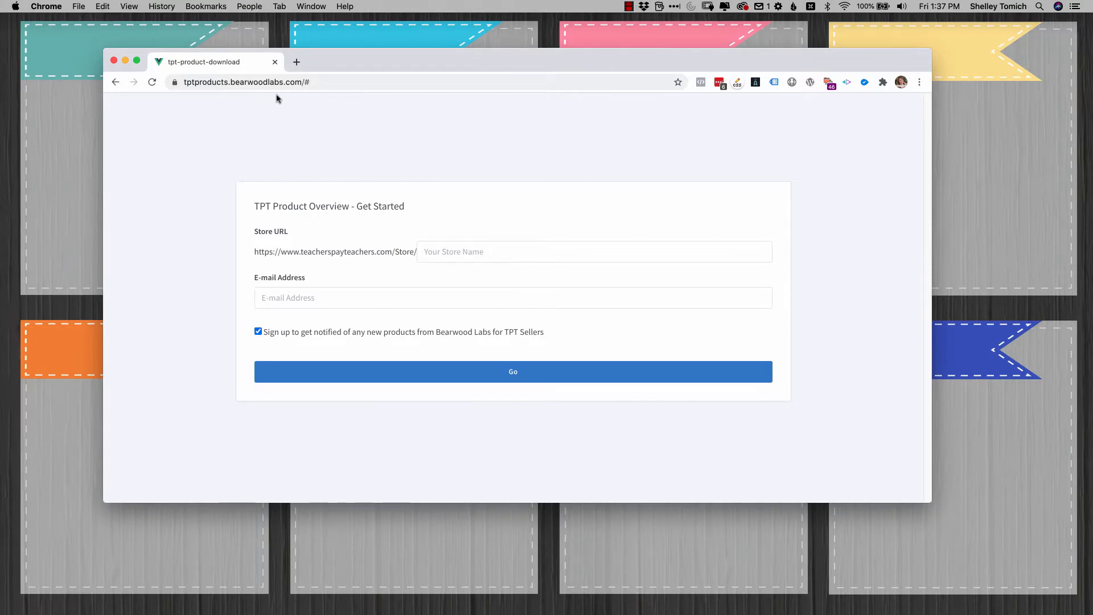
Enter Teaching-Second-Grade as the store name without the URL prefix and fill in the account's e-mail address
left_click(461, 249)
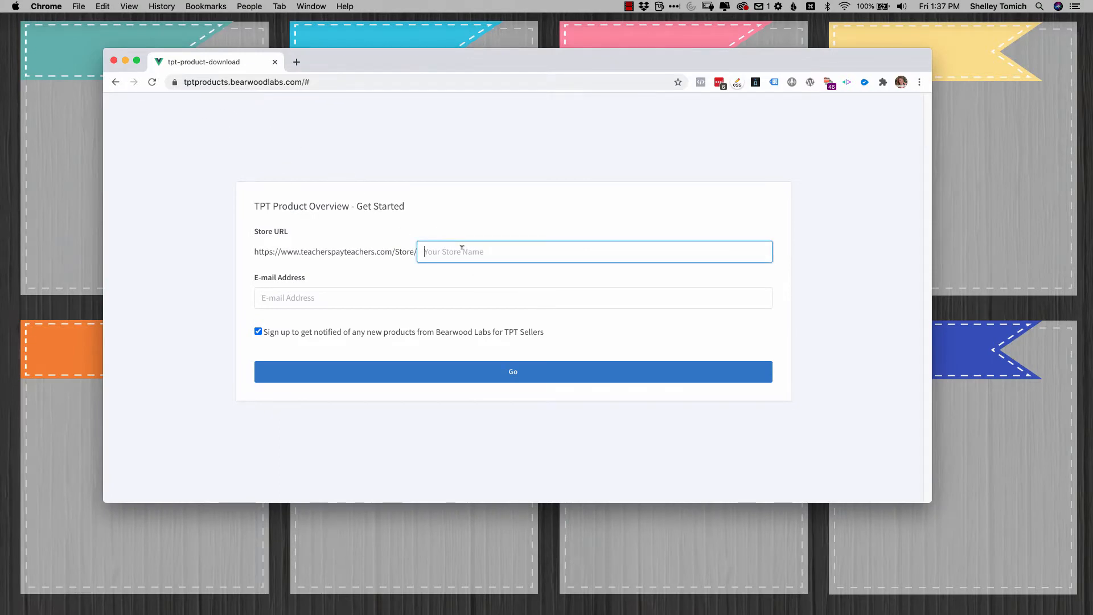
type("https://www.teacherspayteachers.com/Store/Teaching-Second-Grade")
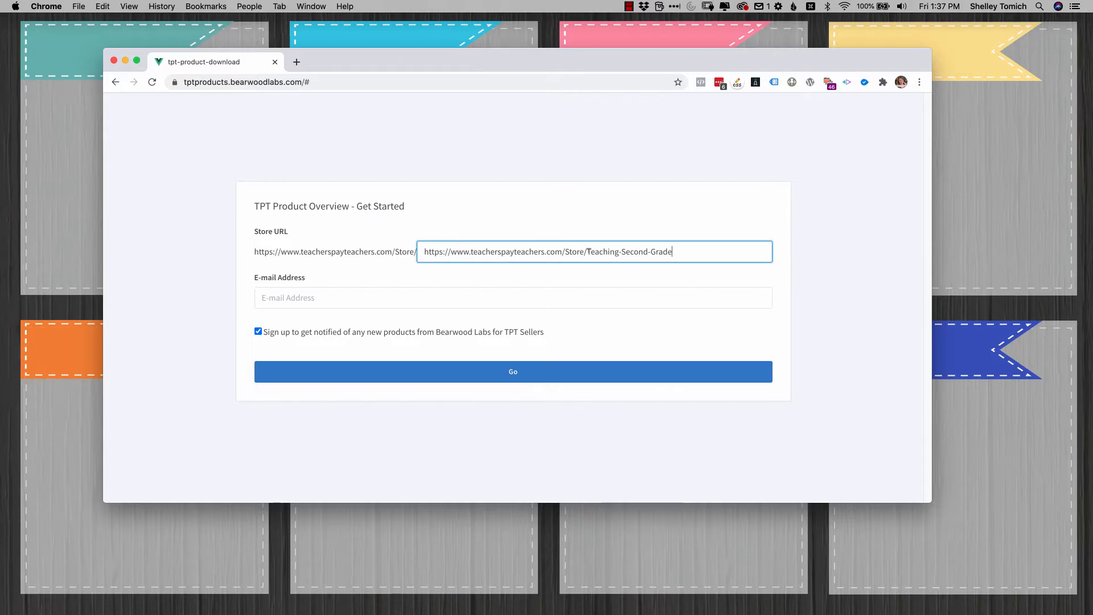
left_click_drag(589, 251, 408, 249)
key("BackSpace")
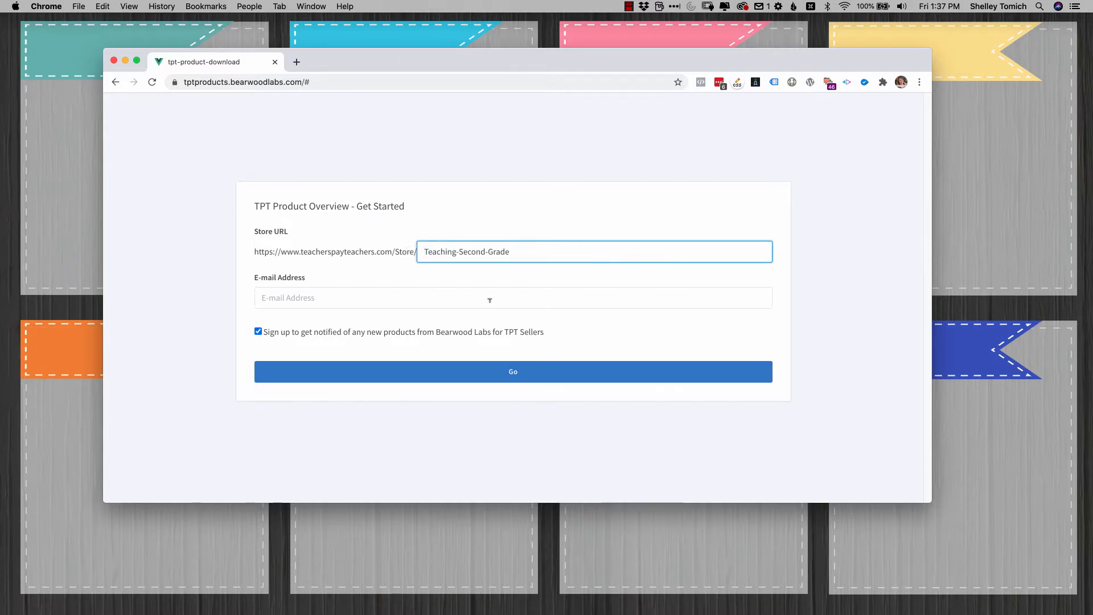
left_click(402, 295)
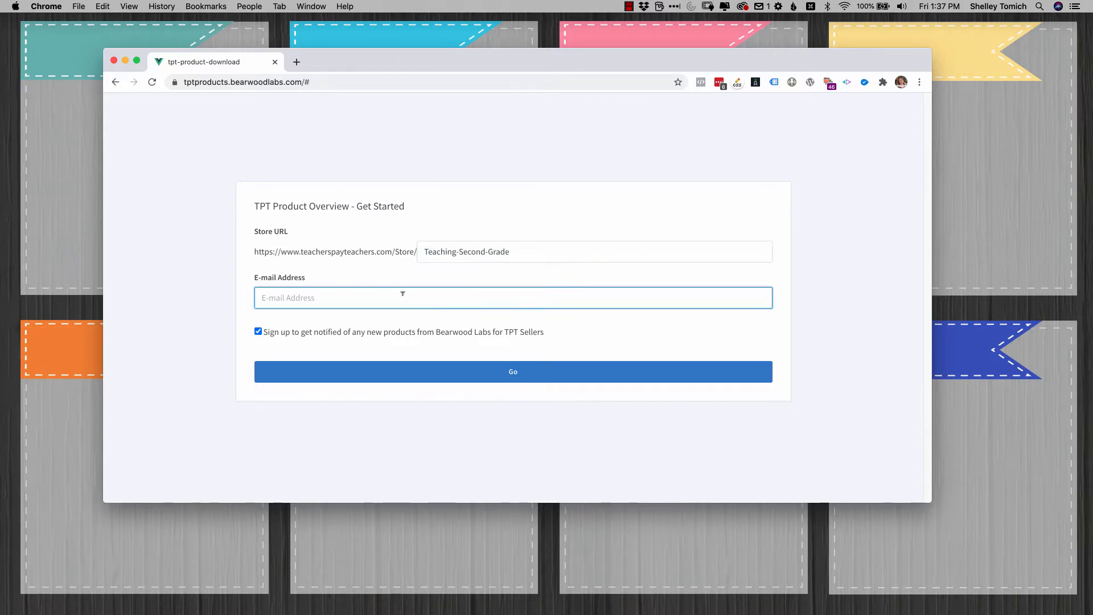
type("pitch")
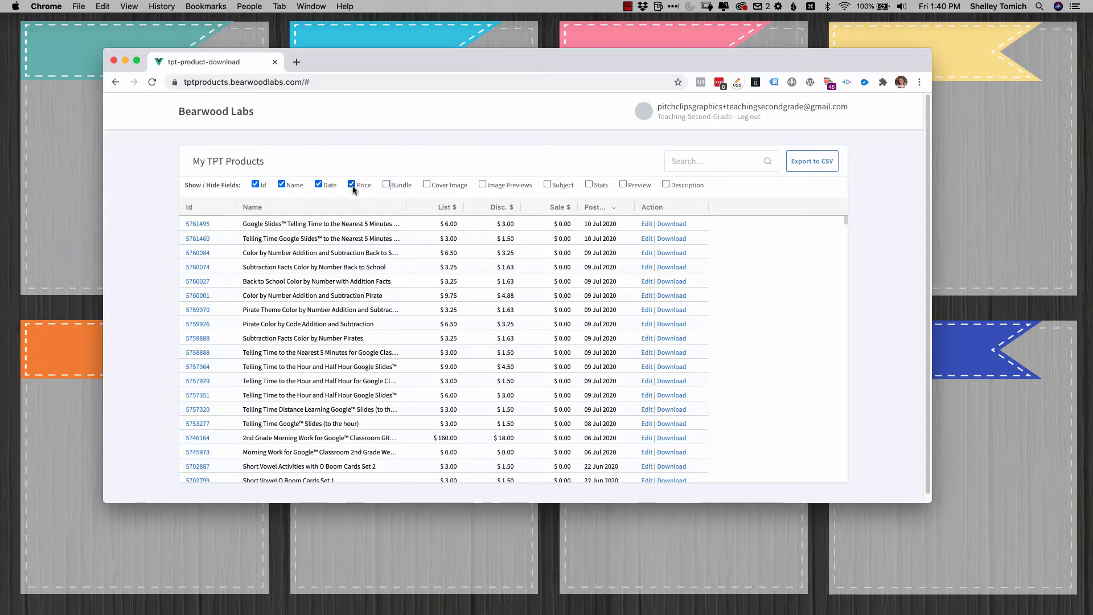
Show the Bundle, Cover Image, Image Previews and Subject fields in the TPT products table
left_click(387, 186)
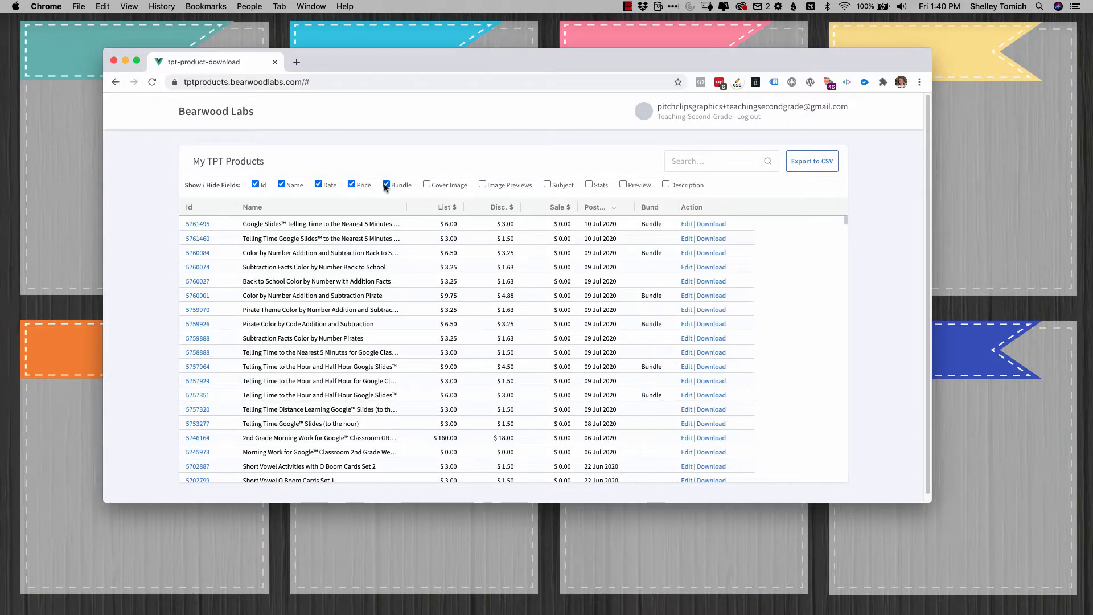
left_click(426, 185)
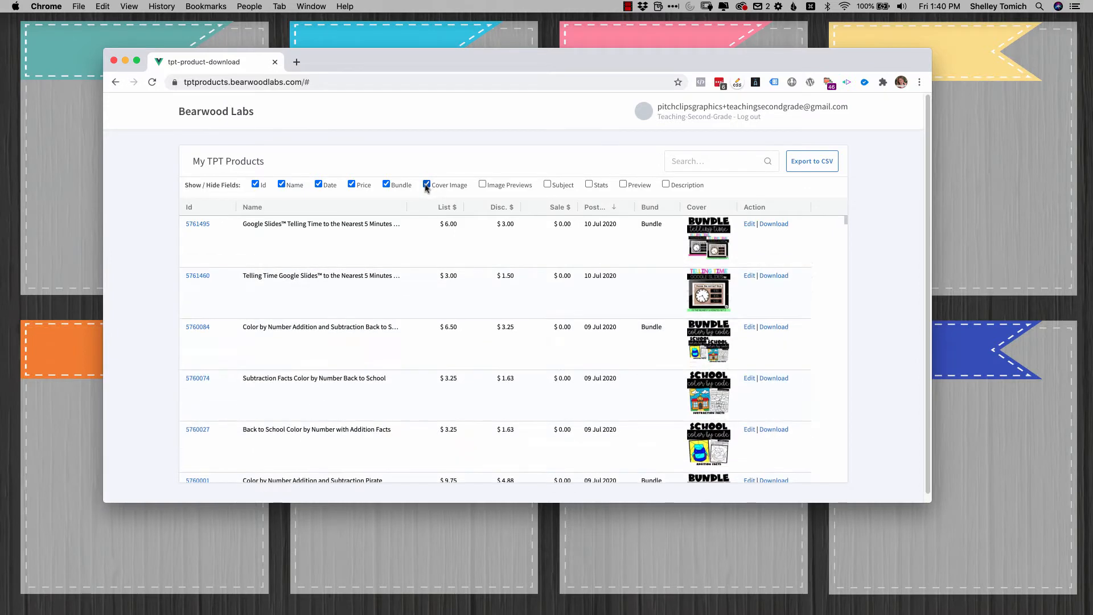
left_click(483, 184)
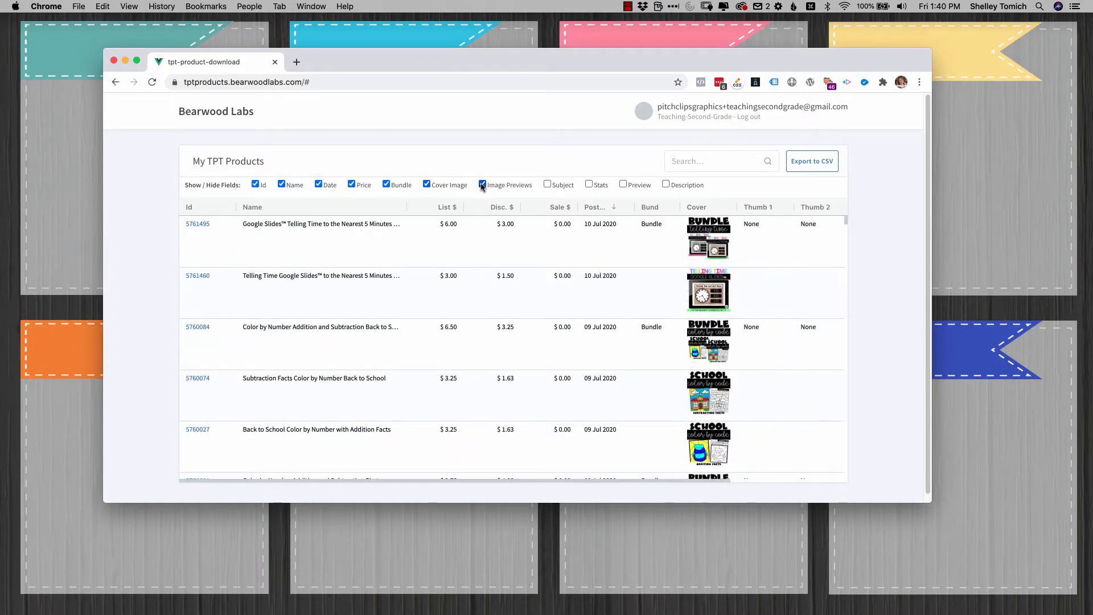
left_click(548, 185)
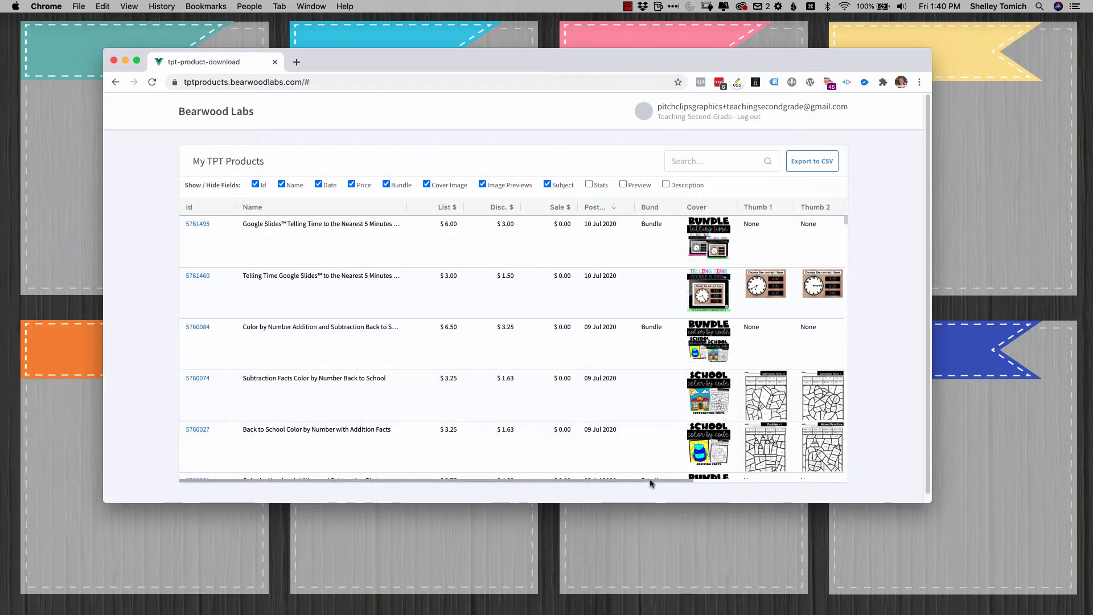
Show the Preview and Description fields, keeping Stats hidden, and export the product list to CSV
left_click_drag(652, 480, 815, 475)
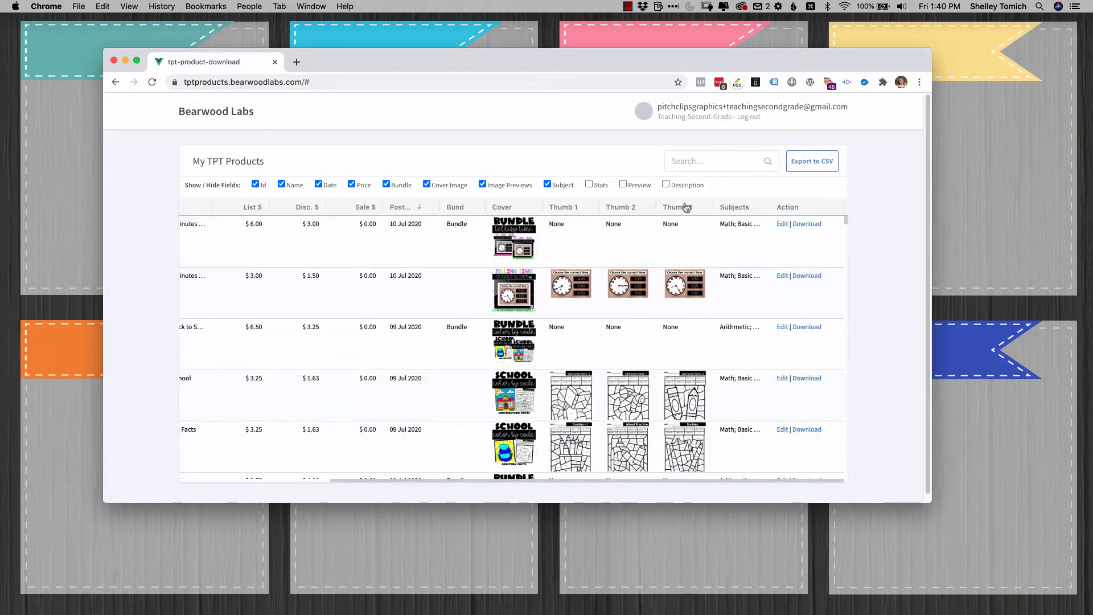
left_click(590, 185)
left_click(590, 185)
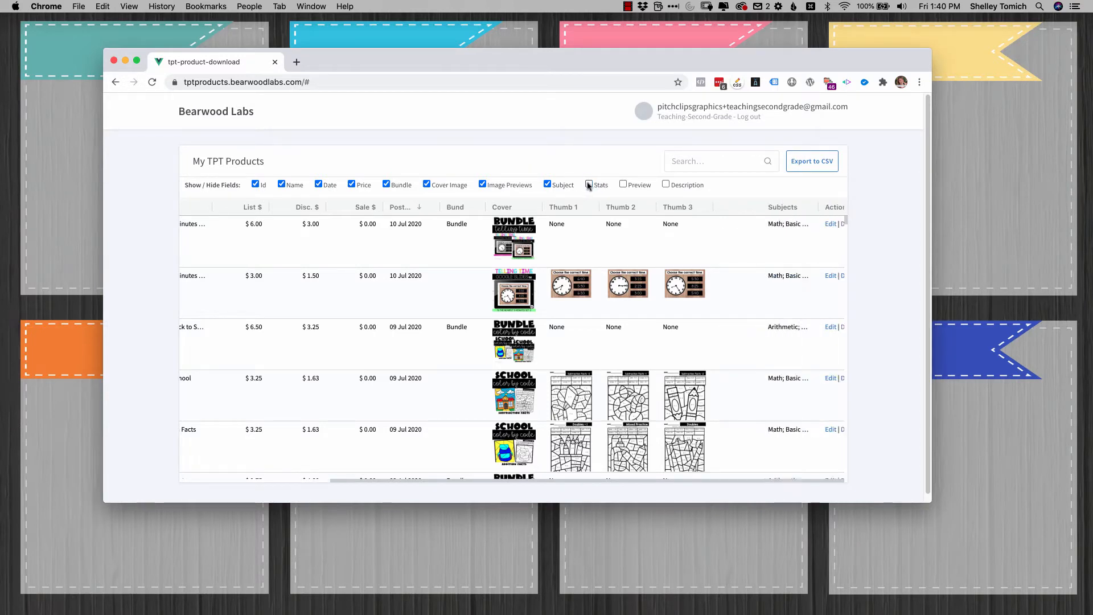
left_click(623, 184)
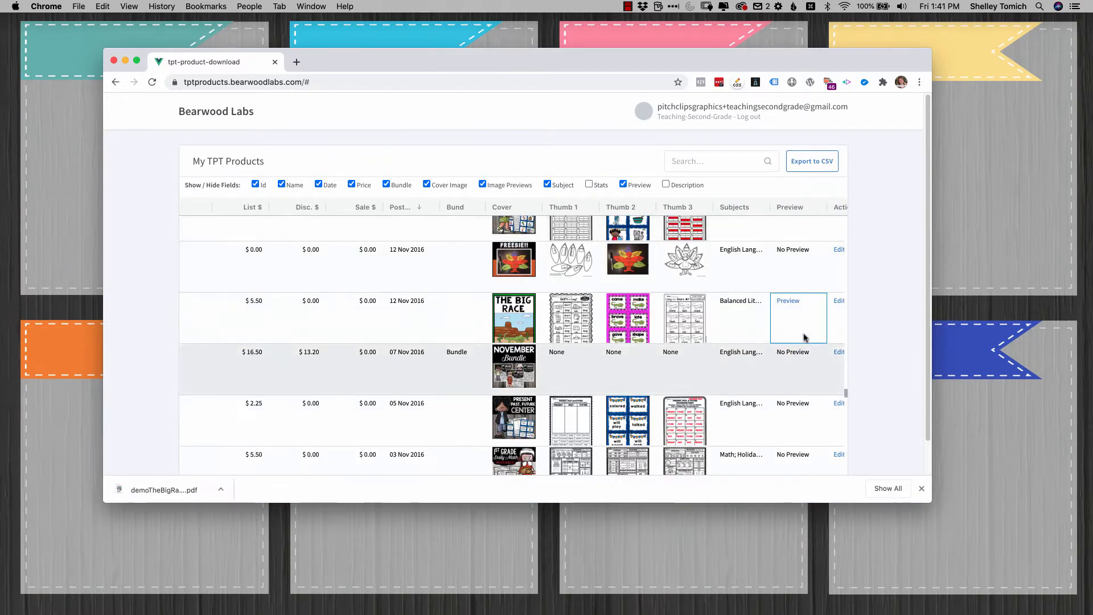
left_click(666, 184)
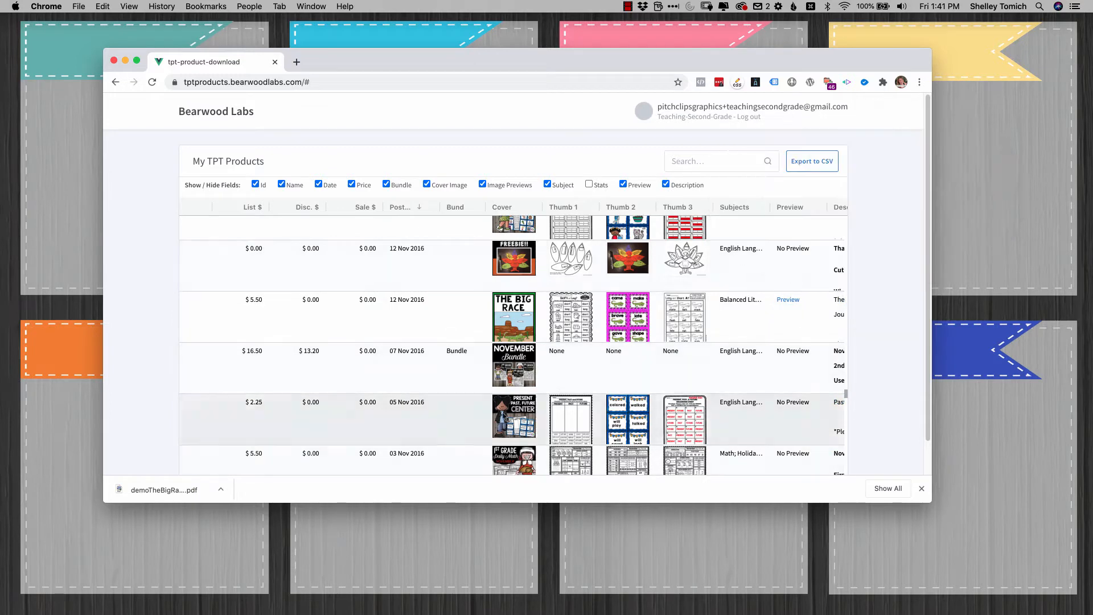
left_click(812, 166)
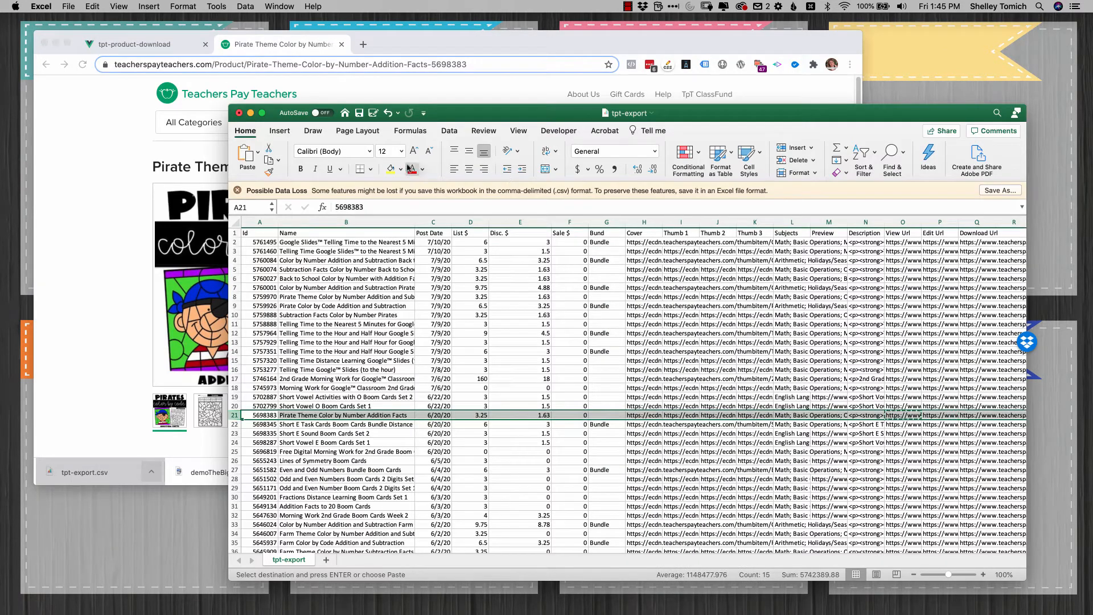
In Excel's tpt-export sheet, fill the Pirate Theme Color by Number Addition Facts row yellow and check its post date and discounted price
left_click(390, 170)
left_click(402, 361)
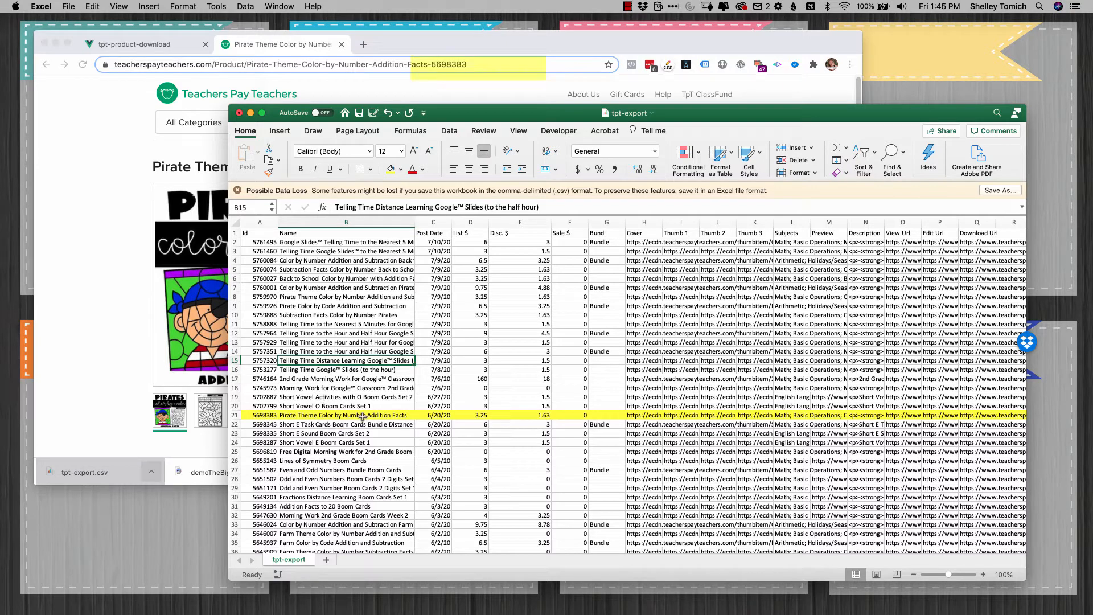
left_click(435, 418)
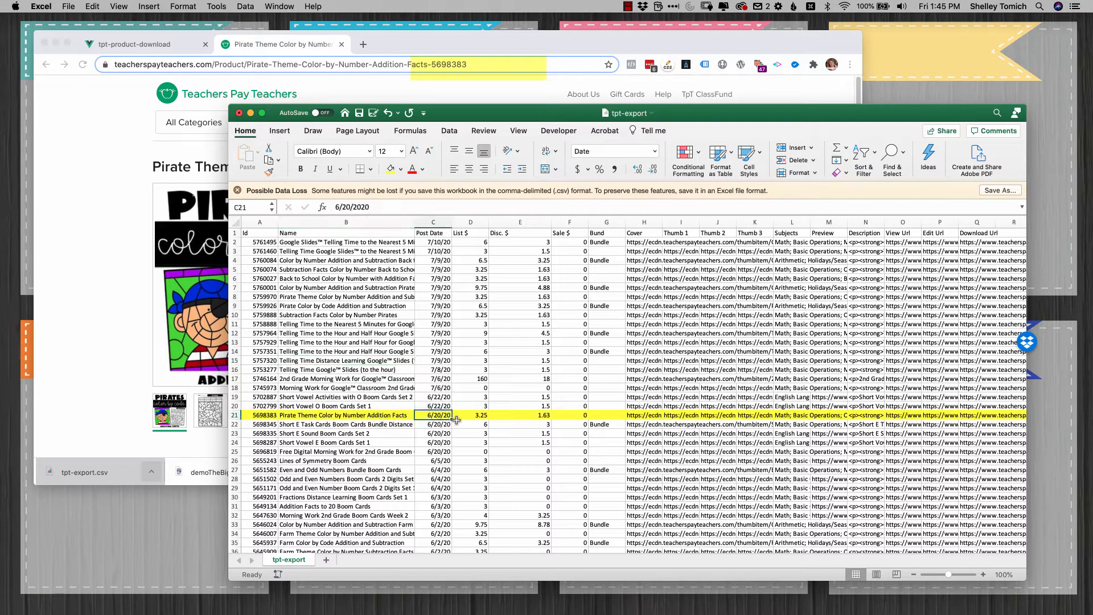
left_click(529, 420)
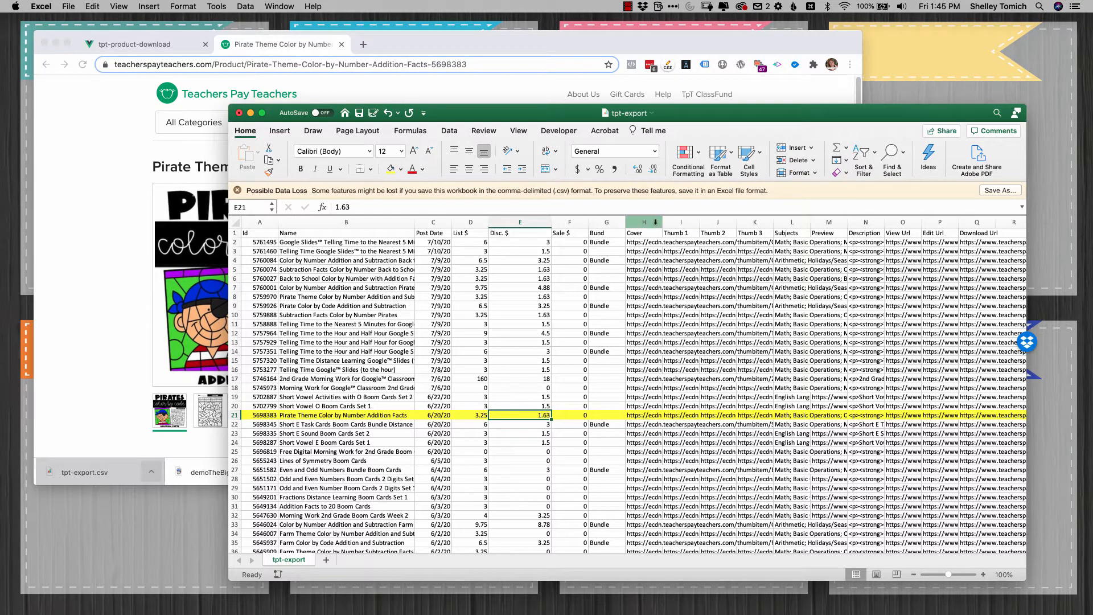
Widen the Cover column so more of each cover image URL can be read
left_click_drag(662, 222, 759, 219)
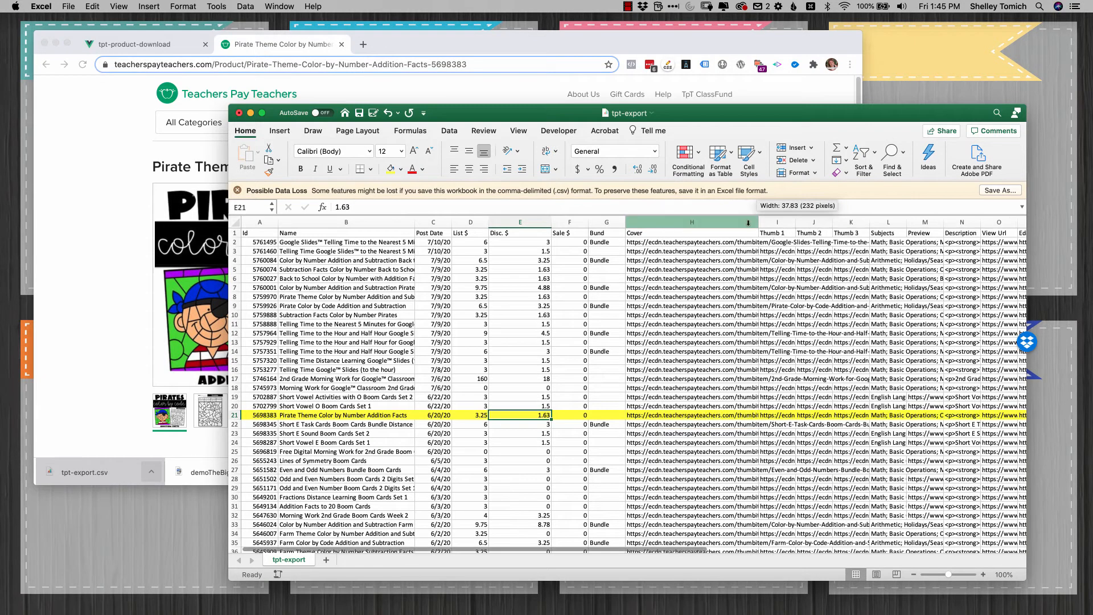
left_click_drag(697, 122, 525, 124)
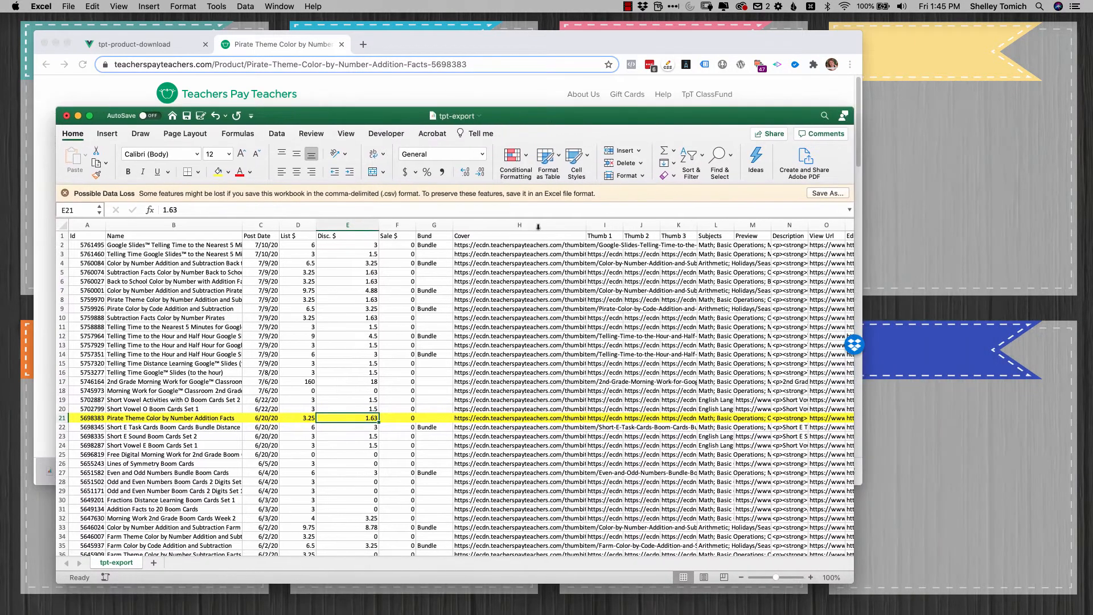
left_click_drag(587, 222, 706, 222)
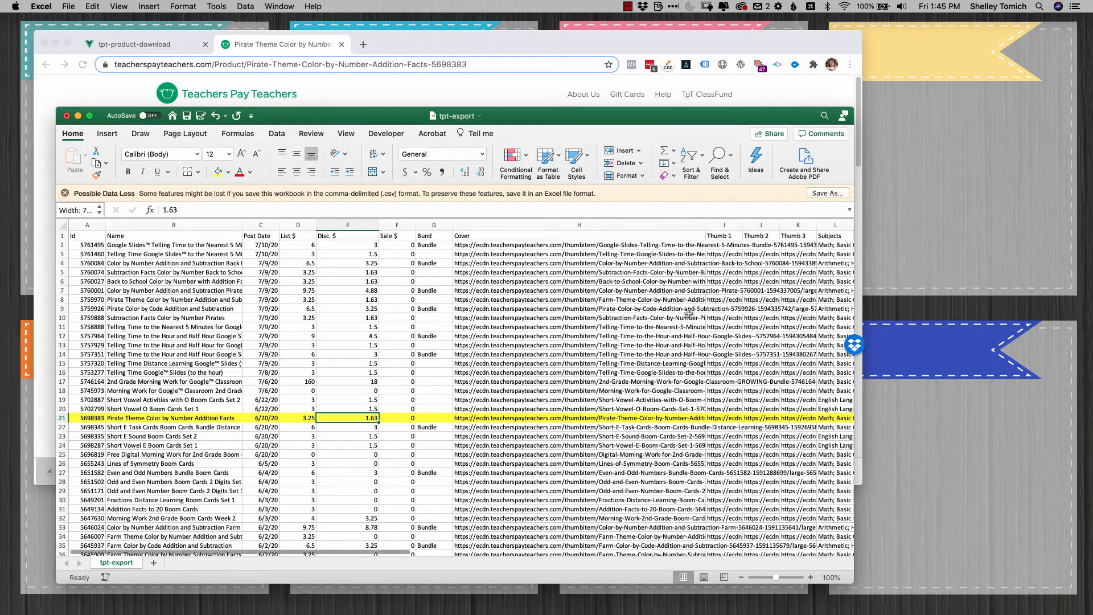
Copy the cover image URL from the highlighted row and open it in a new Chrome tab
left_click(630, 421)
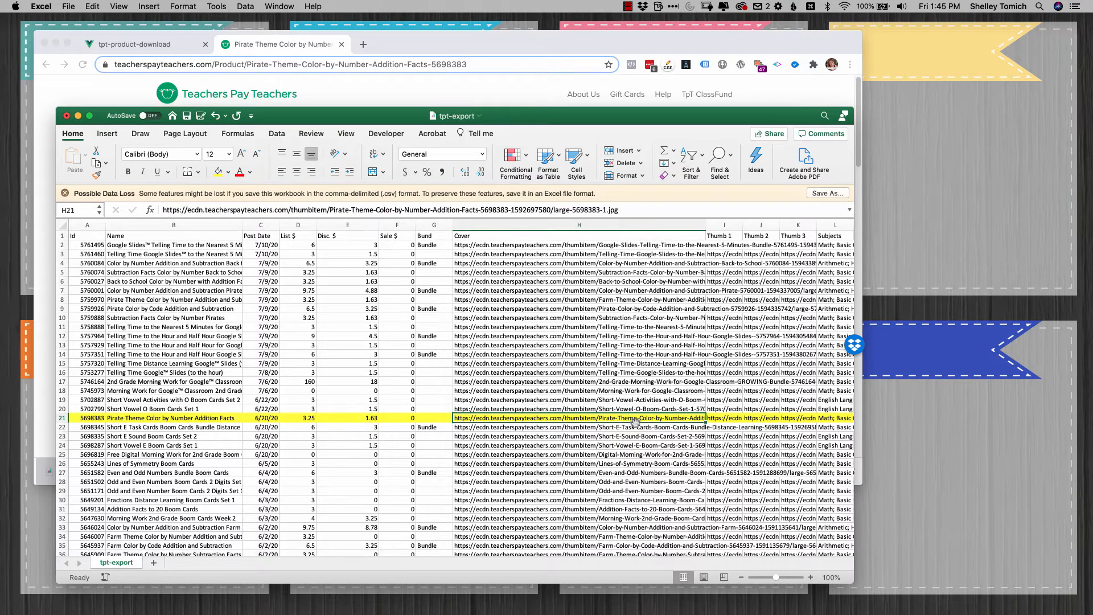
key("super+c")
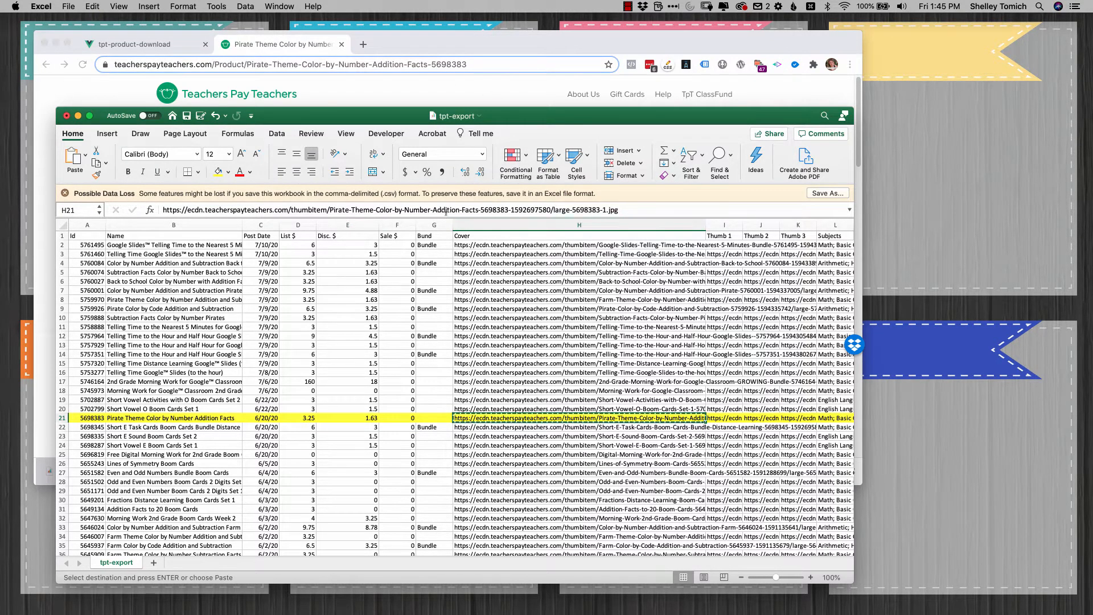
left_click(459, 50)
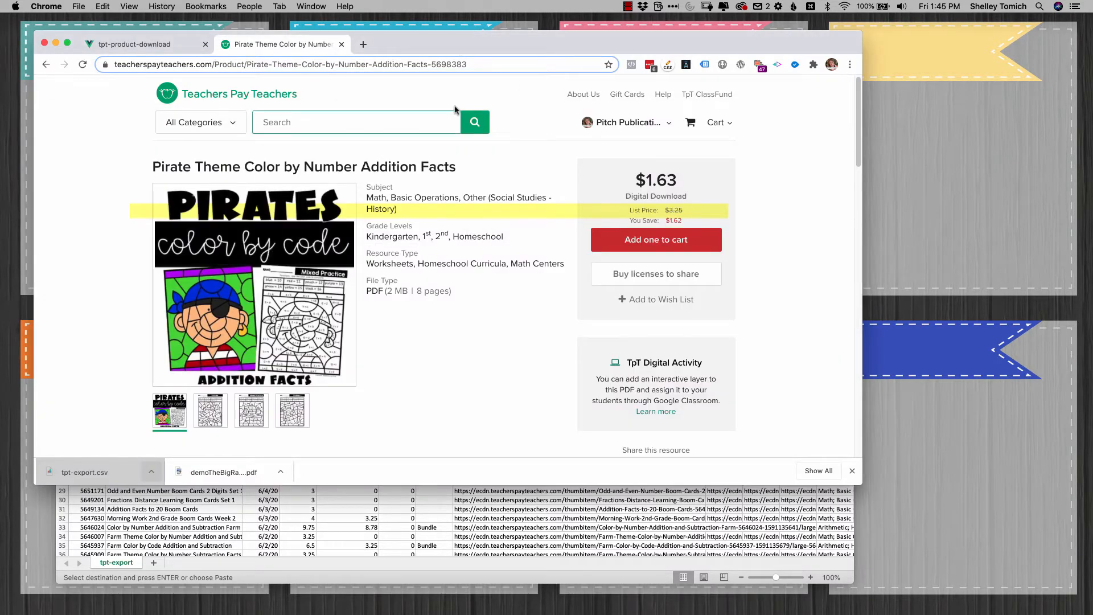
key("super+t")
key("super+v")
key("Return")
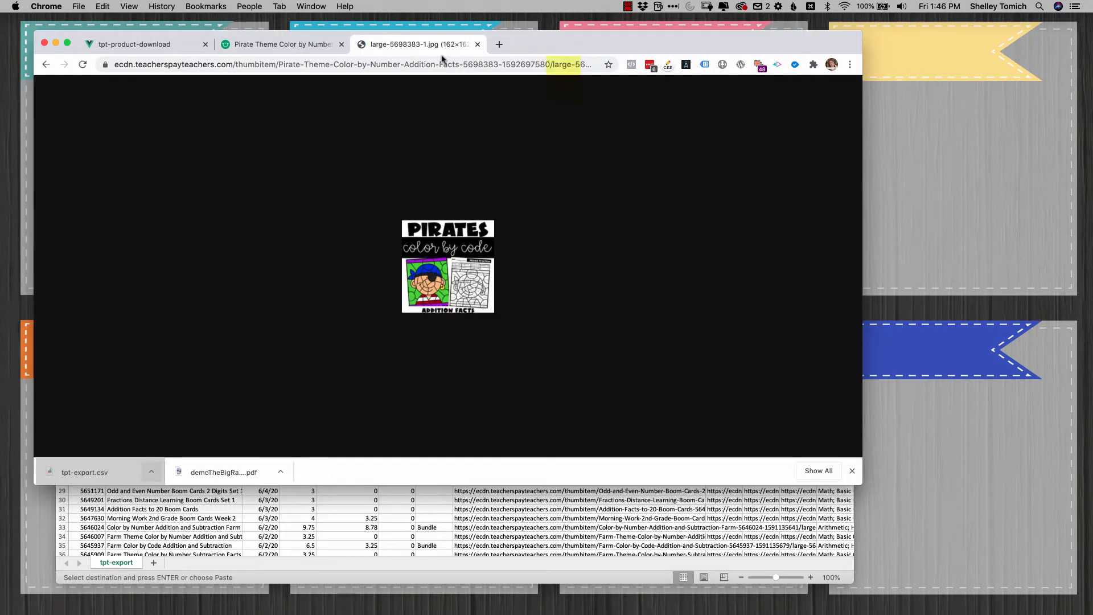
Enlarge the Pirates cover image to 300% to examine its sharpness
key("super+equal")
key("super+equal")
key("super+equal")
key("super+equal")
key("super+equal")
key("super+equal")
key("super+equal")
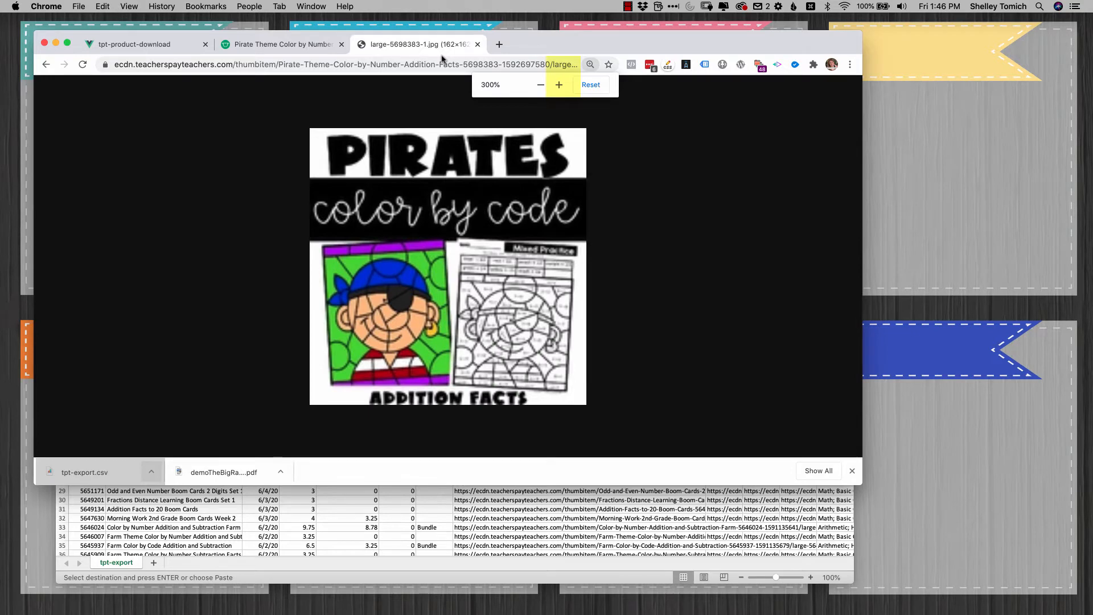
Replace "large" with "original" in the cover image's URL and load the original-size version
left_click_drag(540, 65, 545, 65)
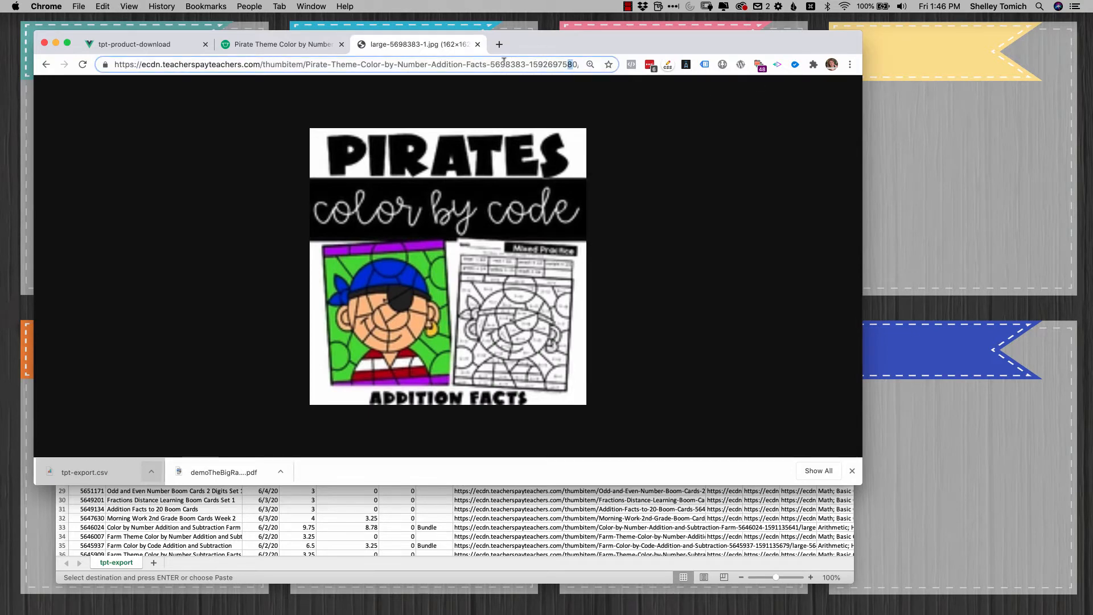
key("super+Right")
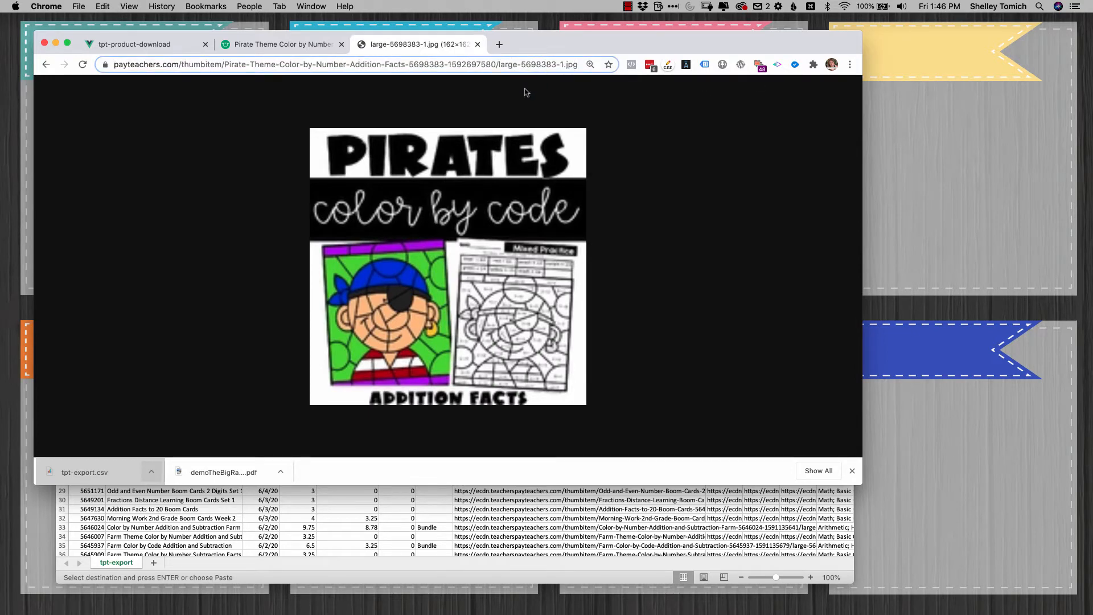
left_click_drag(518, 64, 499, 65)
type("or")
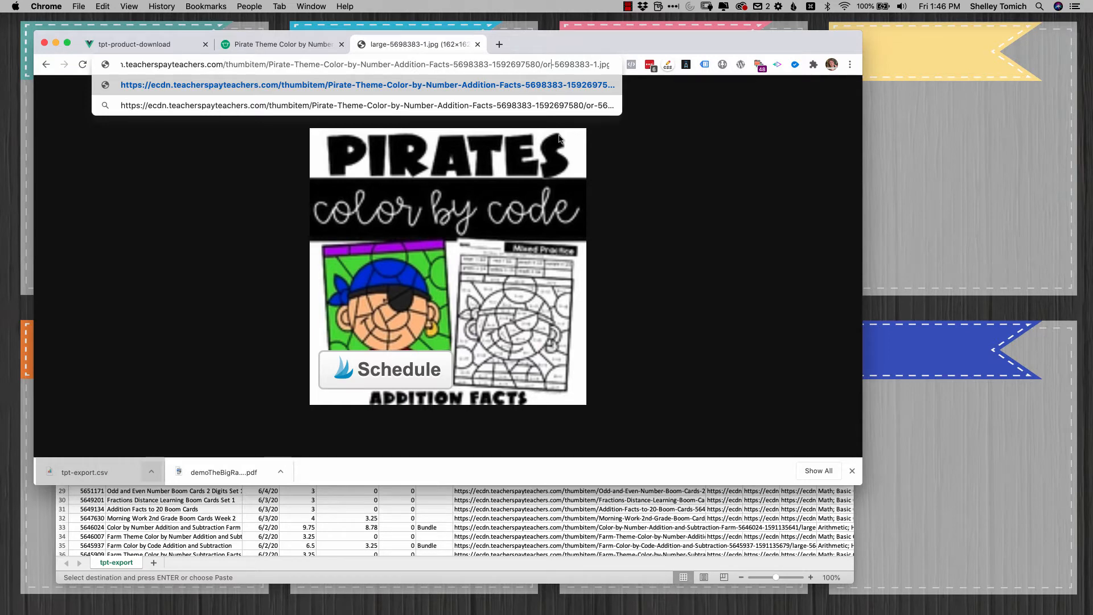
type("iginal")
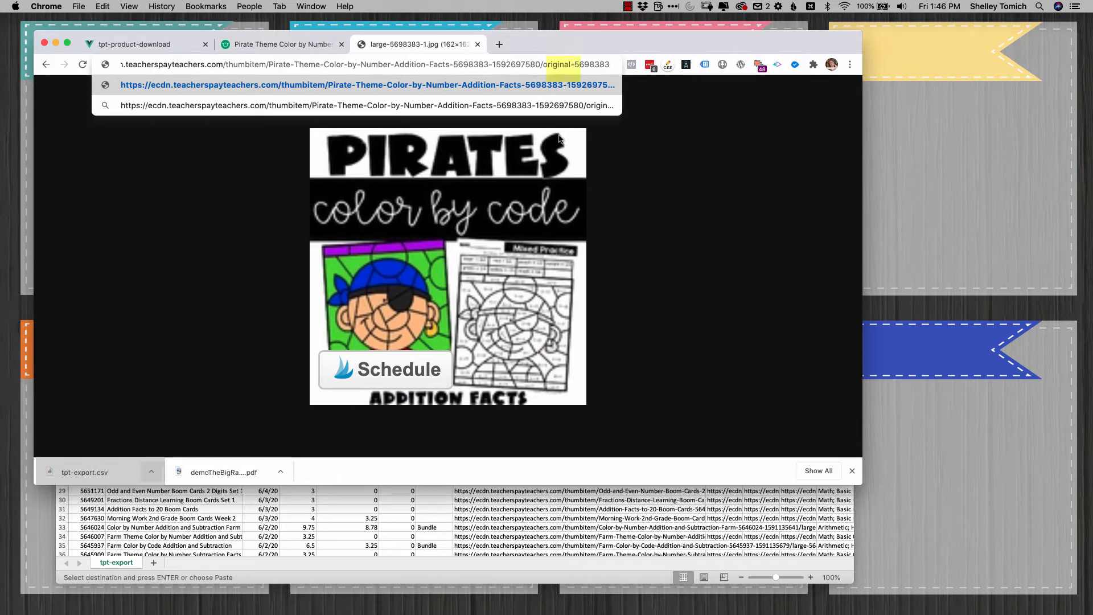
key("Return")
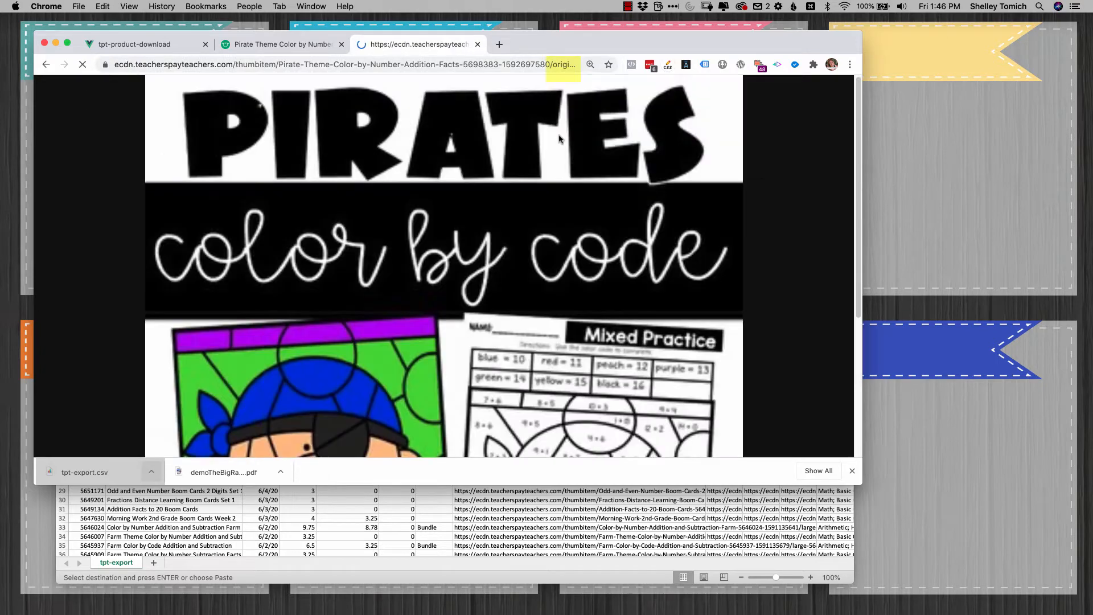
key("super+minus")
key("super+minus")
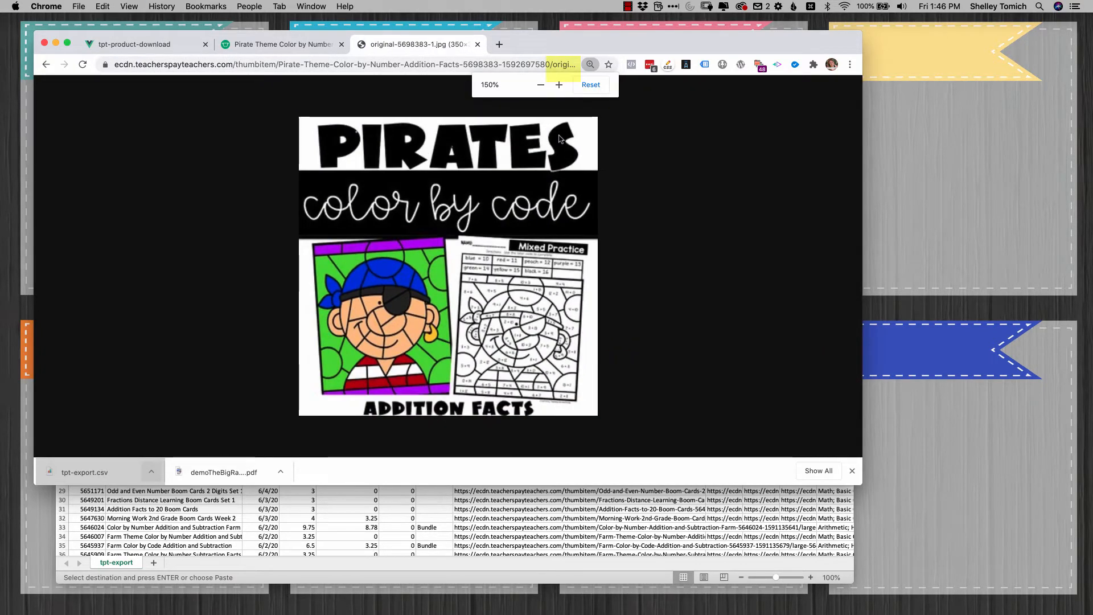
key("super+minus")
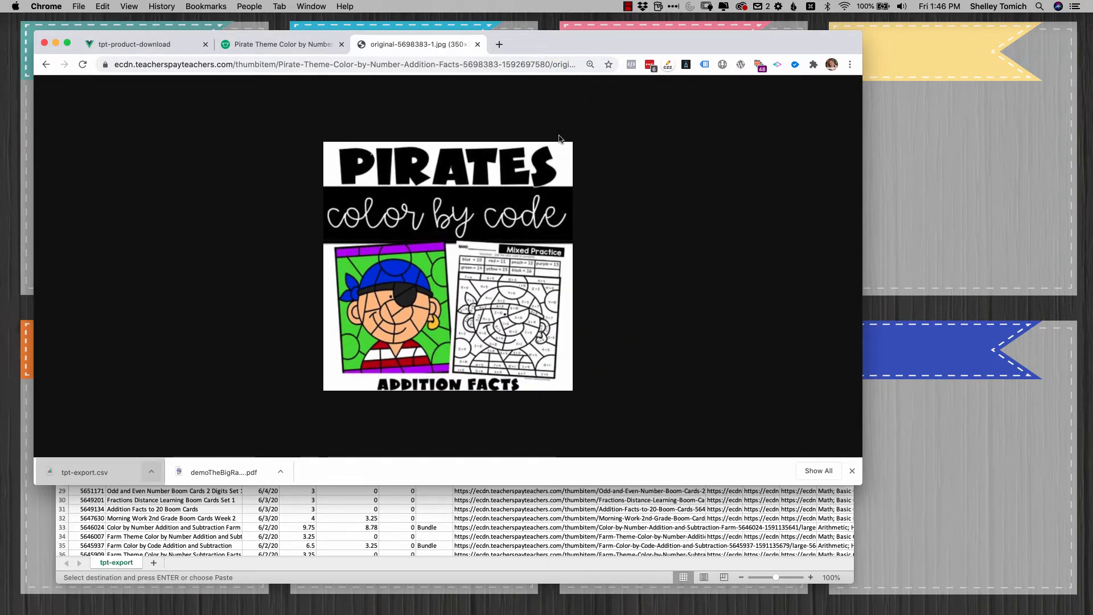
Switch to Excel and replace all occurrences of "/large" with "/orginal" in the Cover column
key("super+Tab")
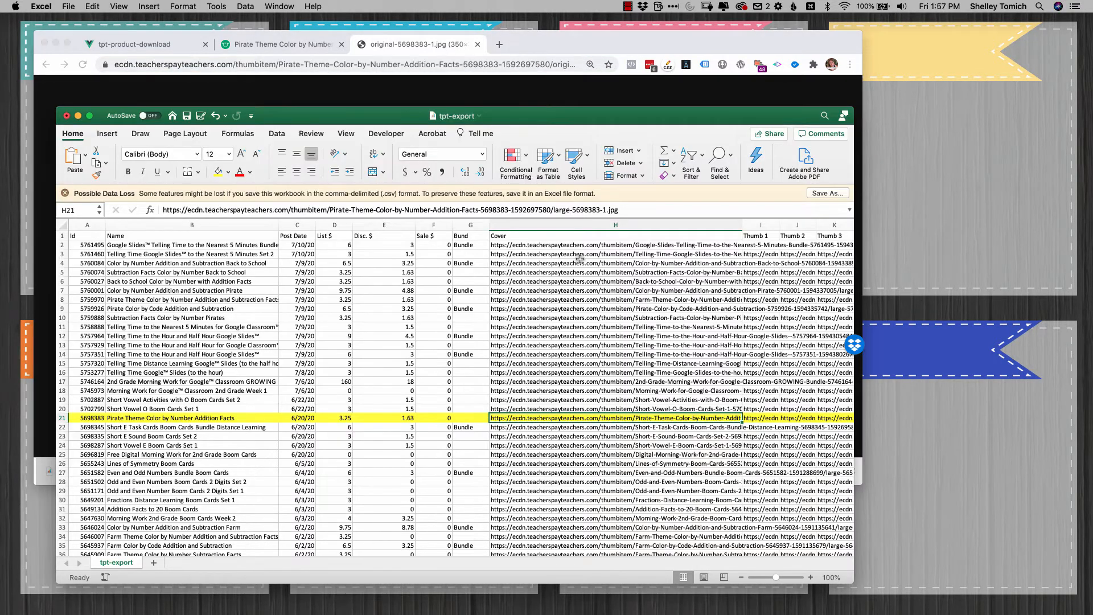
left_click(565, 244)
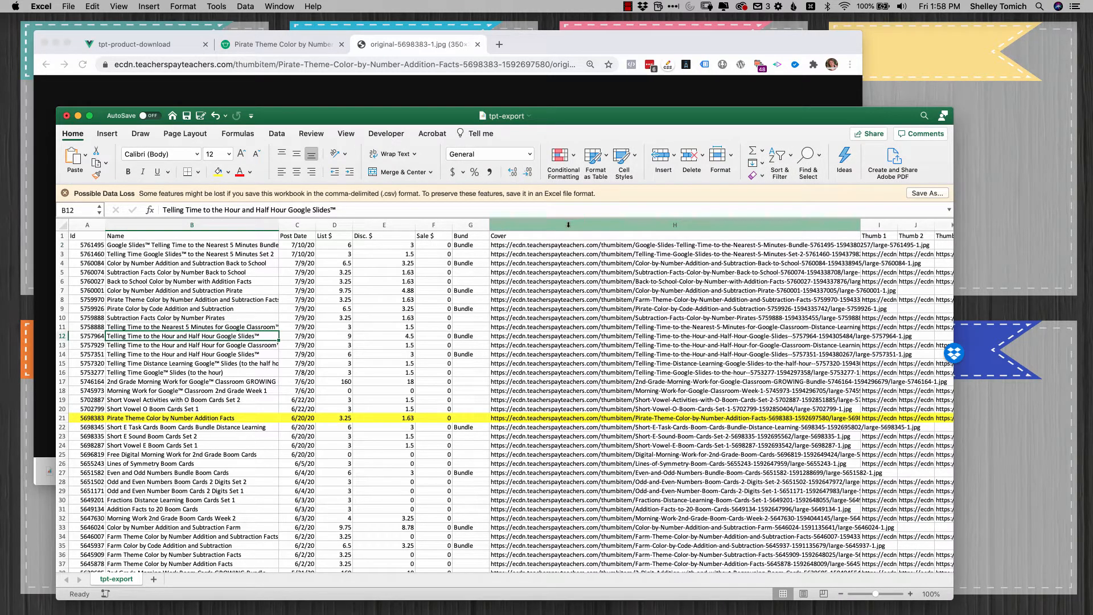
left_click(568, 224)
left_click(92, 7)
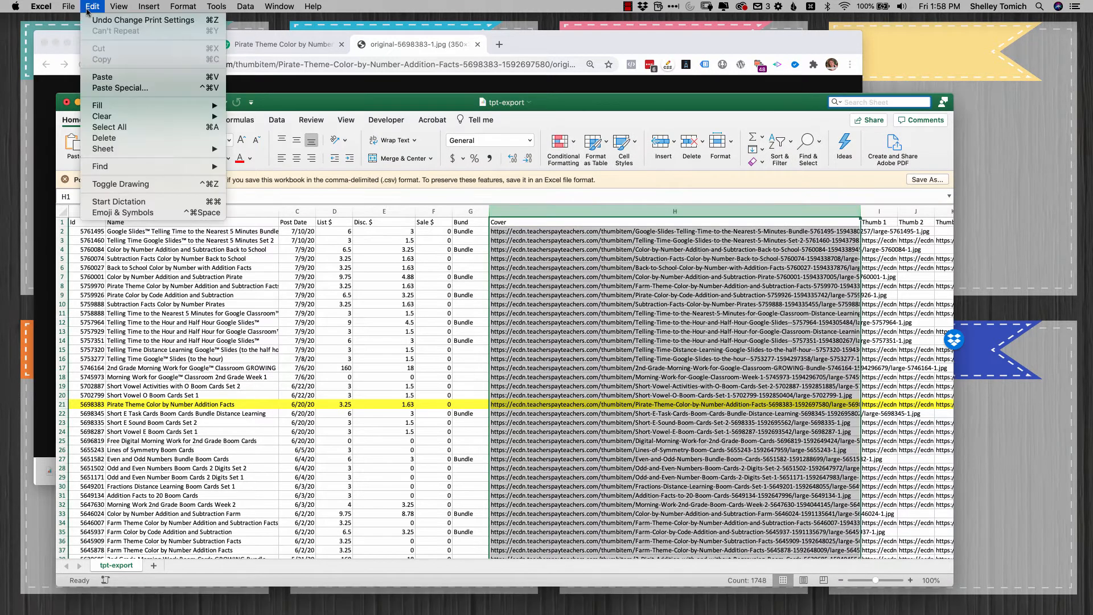
mouse_move(111, 161)
left_click(264, 199)
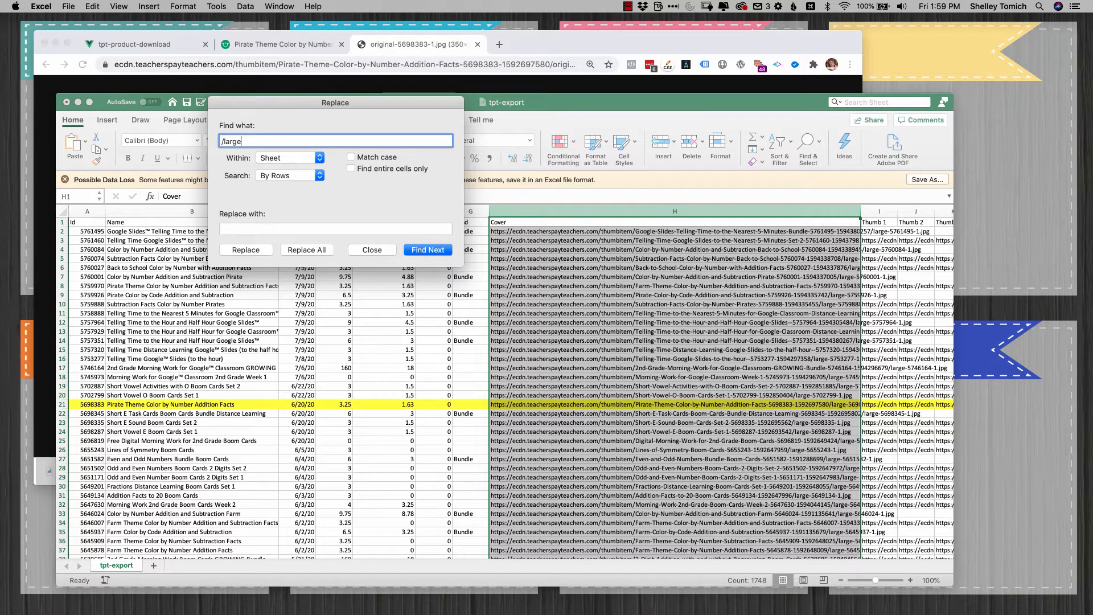
left_click(277, 228)
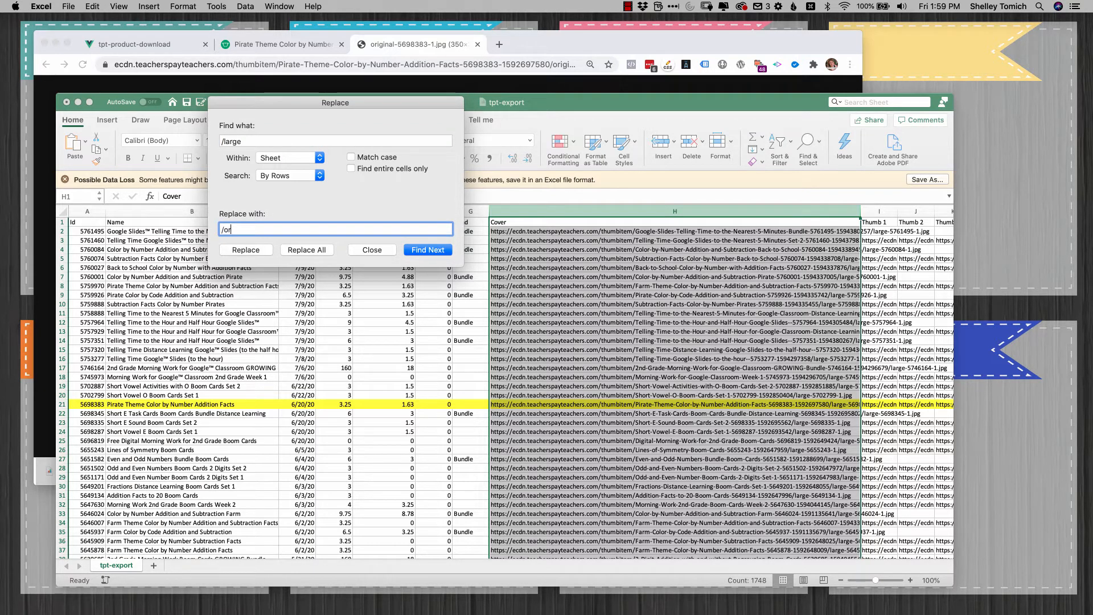
type("/orginal")
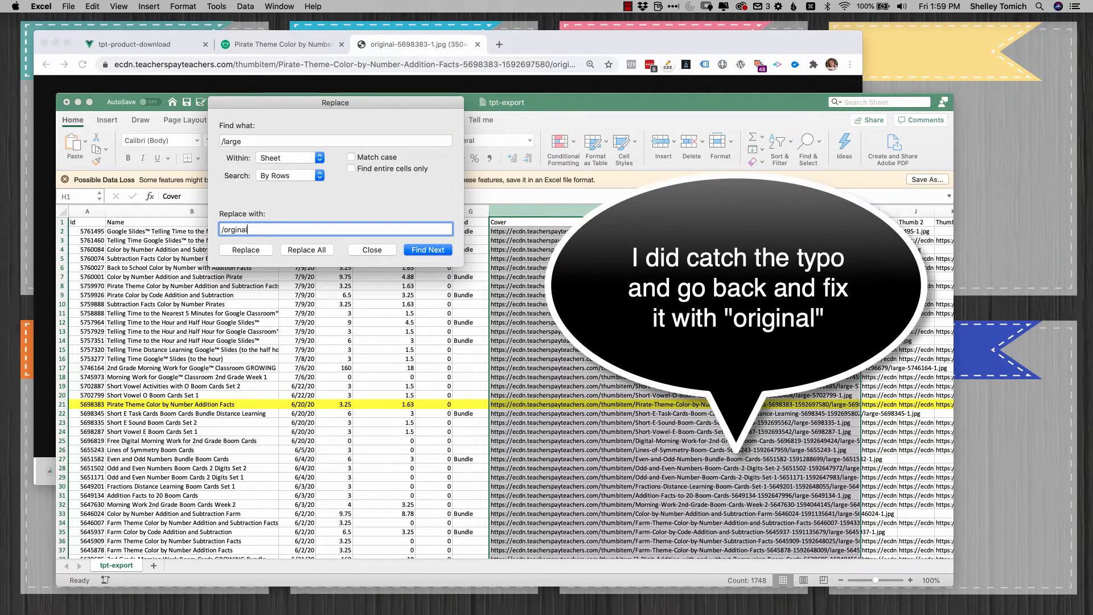
left_click(315, 252)
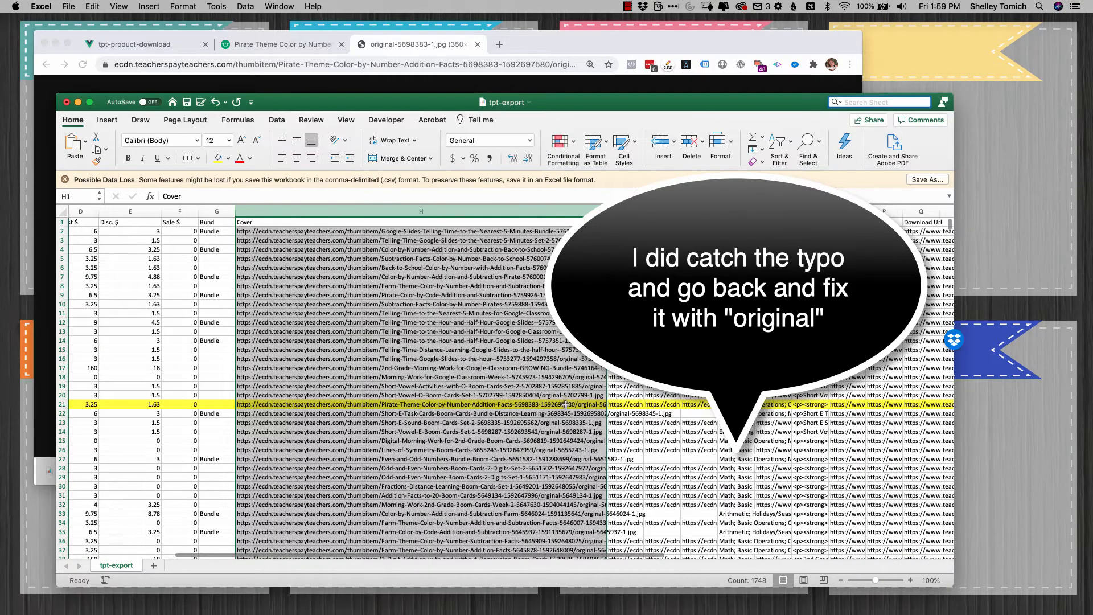
Widen the Thumb 1 column and bring up the "/large" to "/orginal" replacement for it, ending with the Thumb 2 column selected
left_click(563, 404)
left_click(563, 397)
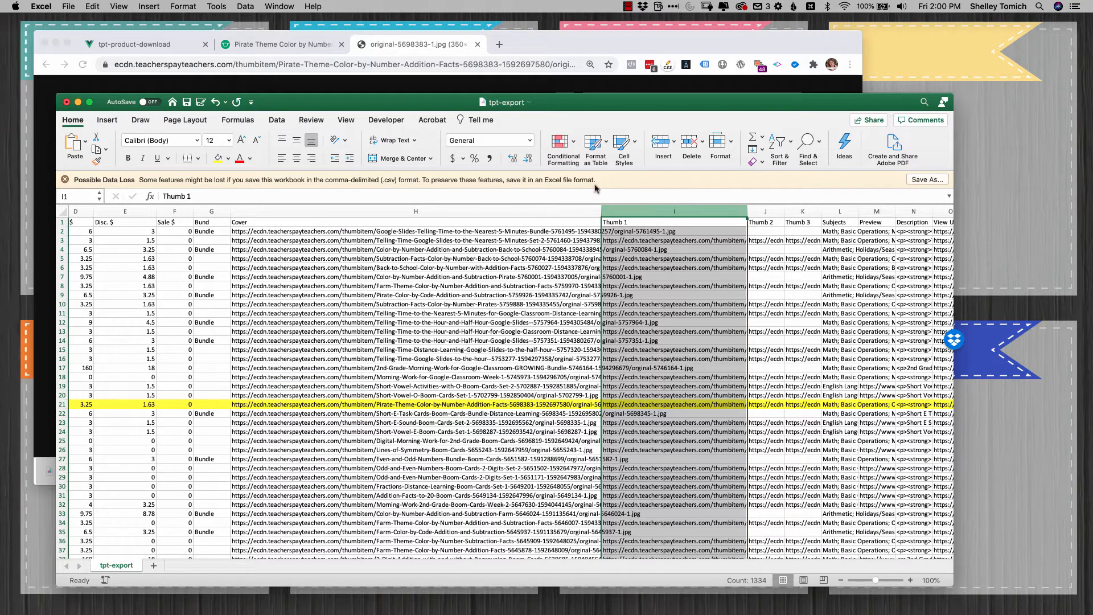
left_click(92, 6)
mouse_move(114, 171)
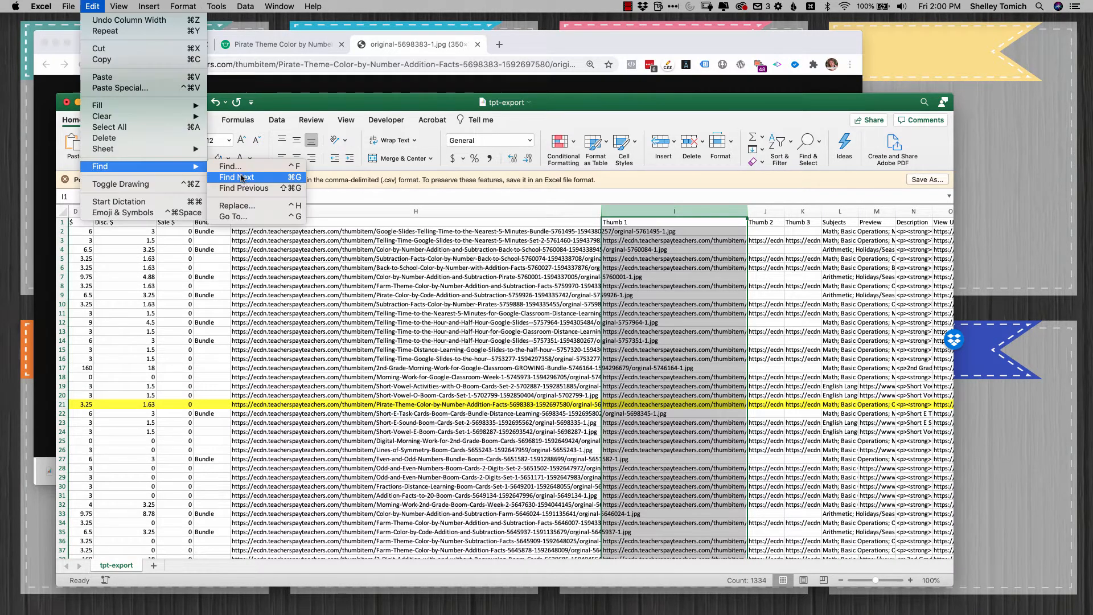
left_click(245, 204)
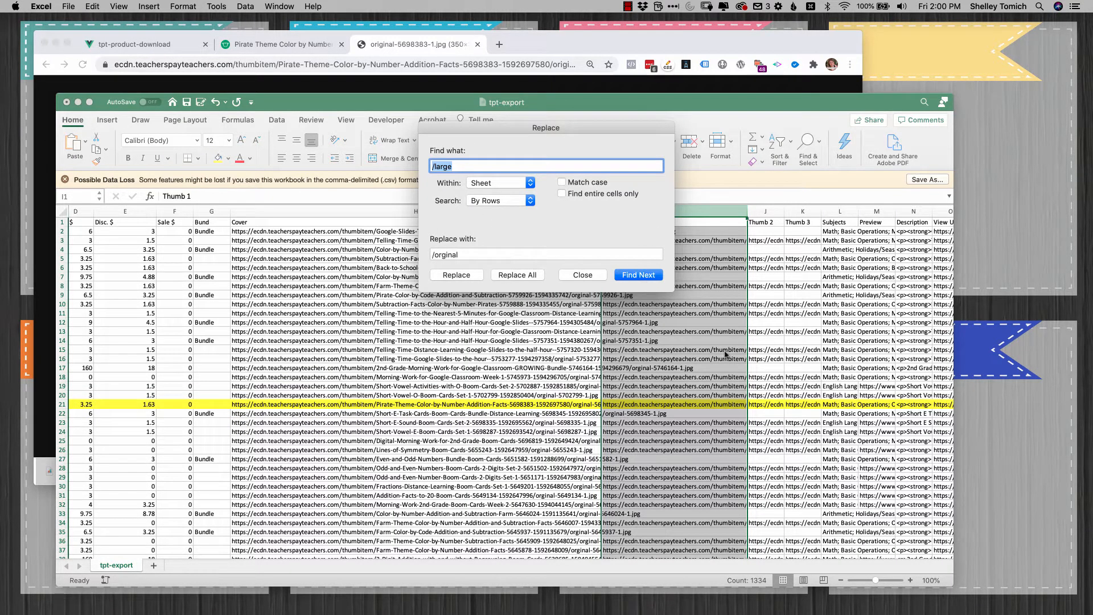
left_click(578, 275)
left_click(767, 215)
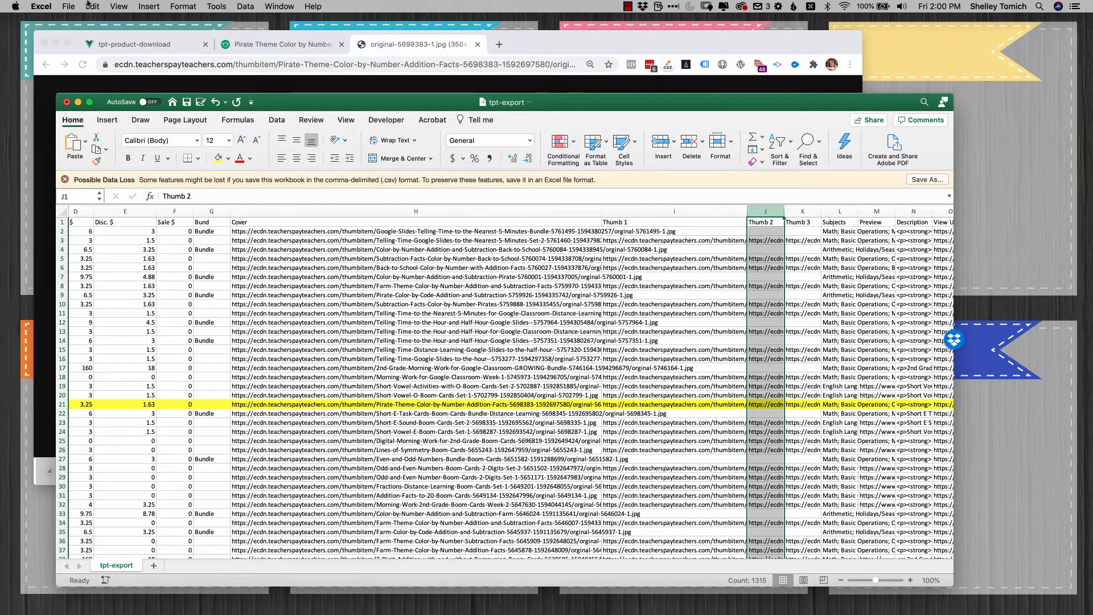
left_click(493, 208)
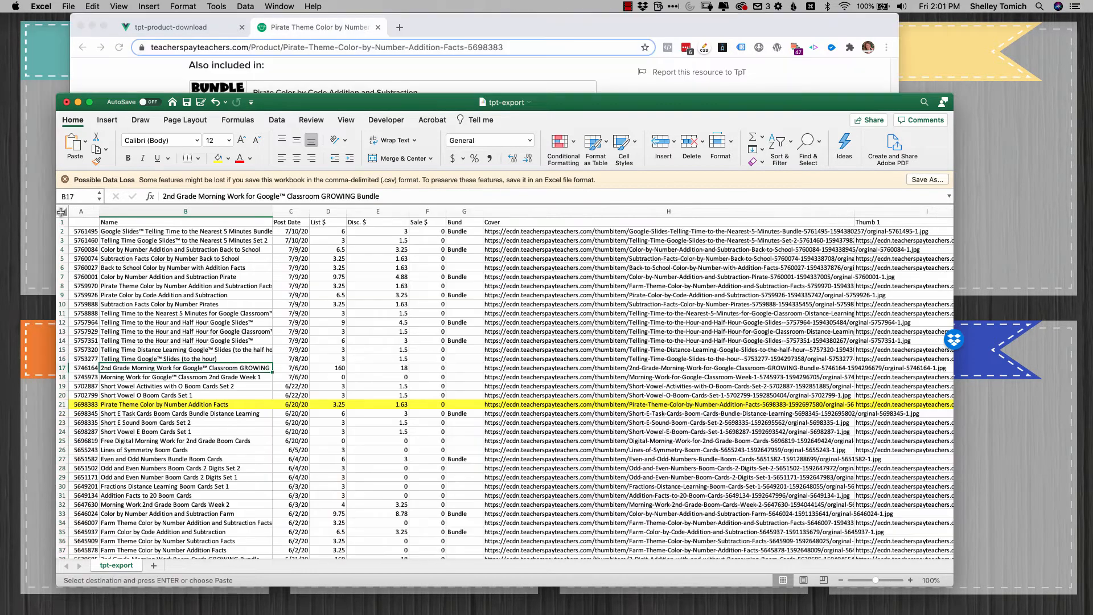
Sort the entire tpt-export sheet by the Bund column from A to Z, treating the first row as headers
left_click(472, 231)
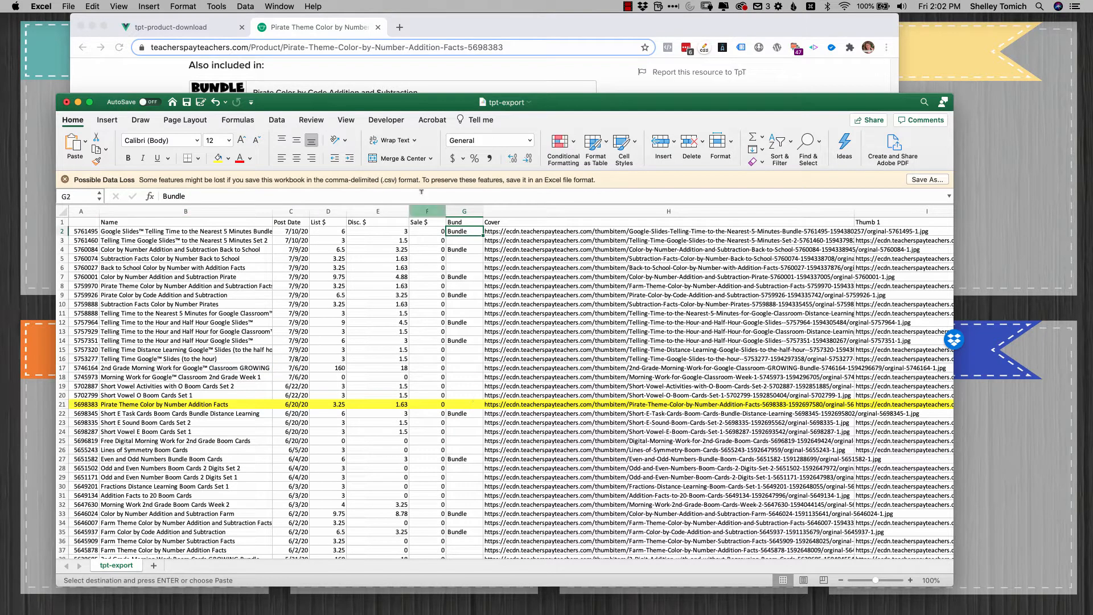
left_click(63, 211)
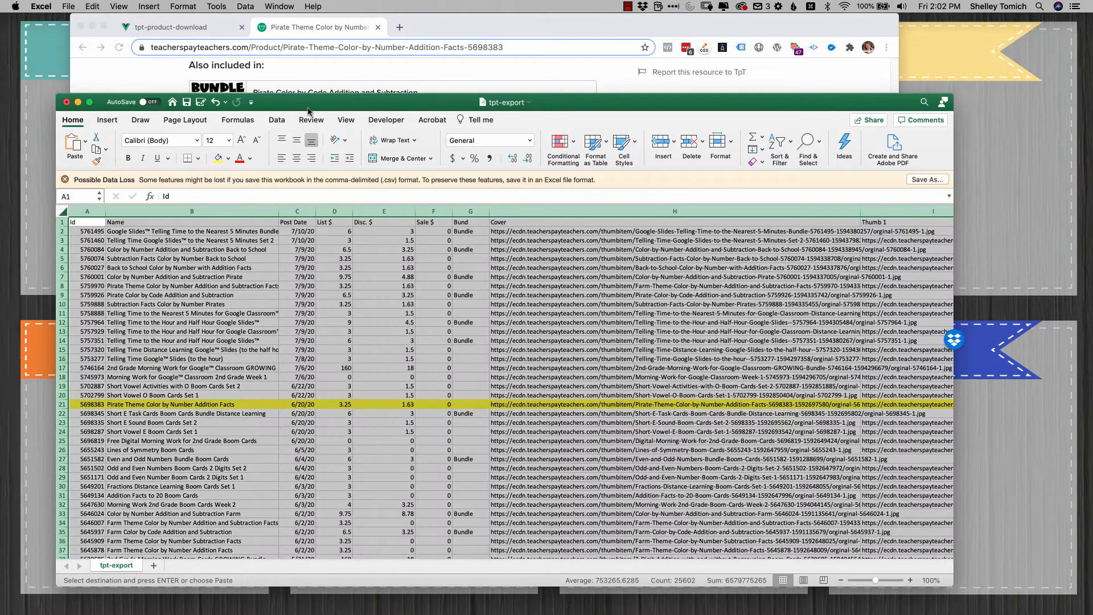
left_click(276, 121)
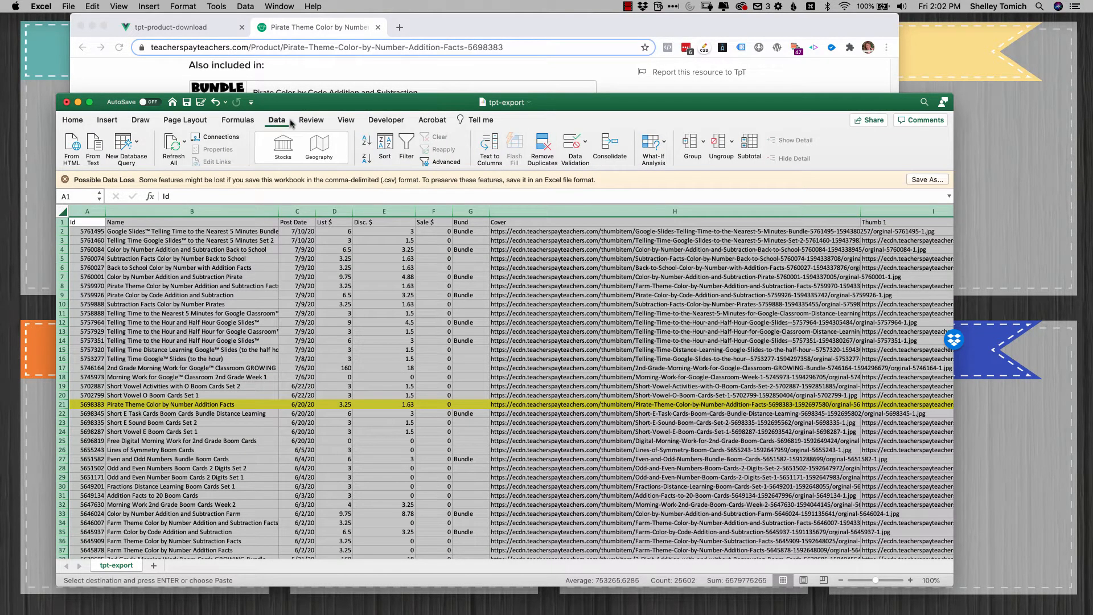
left_click(385, 147)
left_click(310, 125)
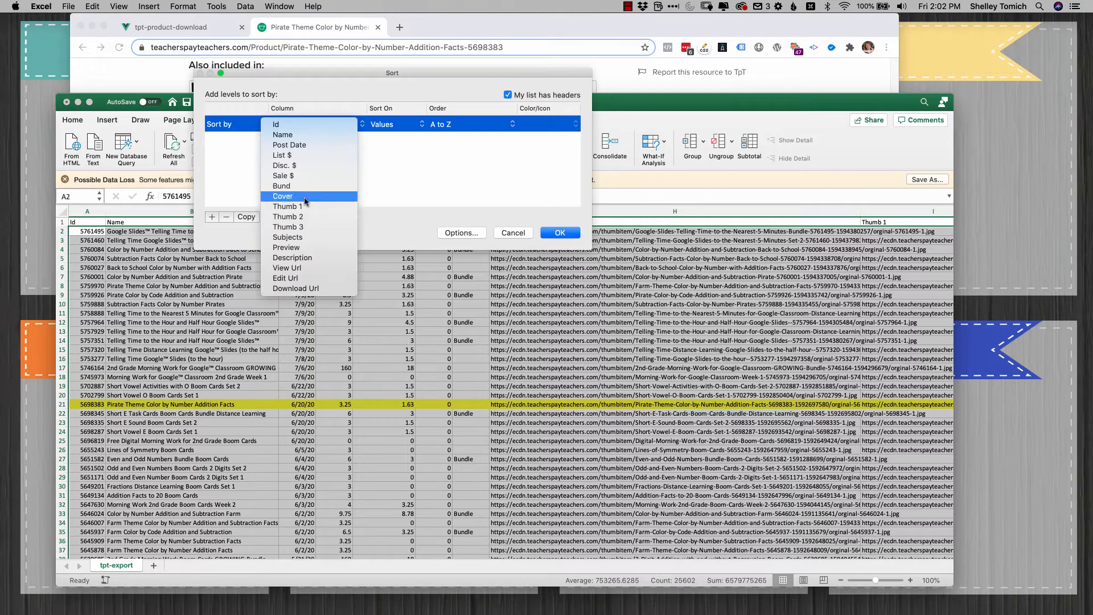
left_click(299, 187)
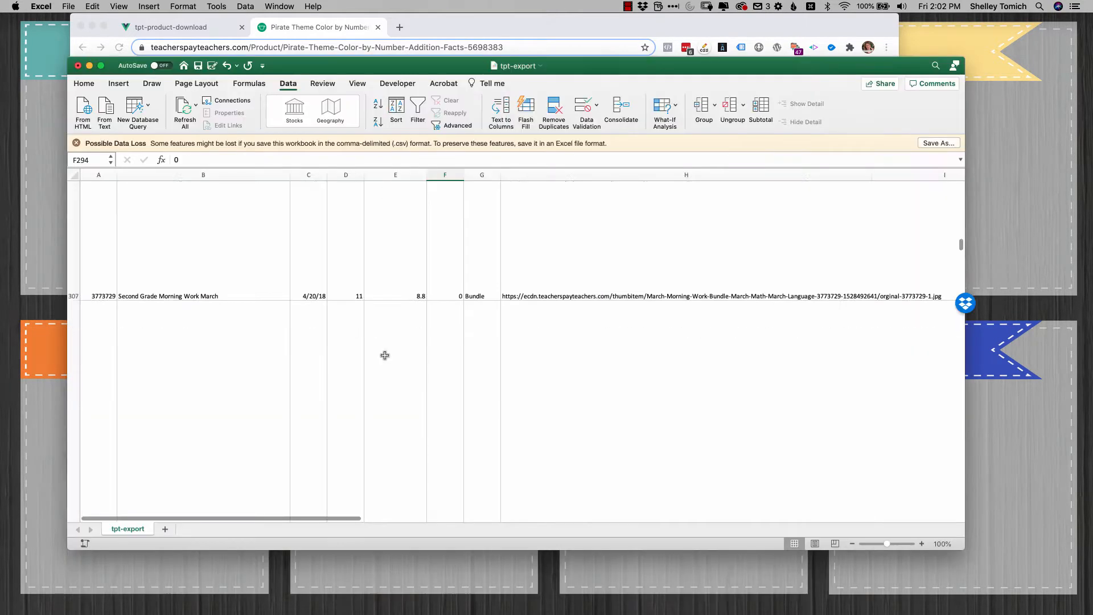
Look over the sorted bundle rows and save the sheet as a new file named tpt-export Bundles
scroll(385, 355, "down", 5)
scroll(385, 356, "down", 10)
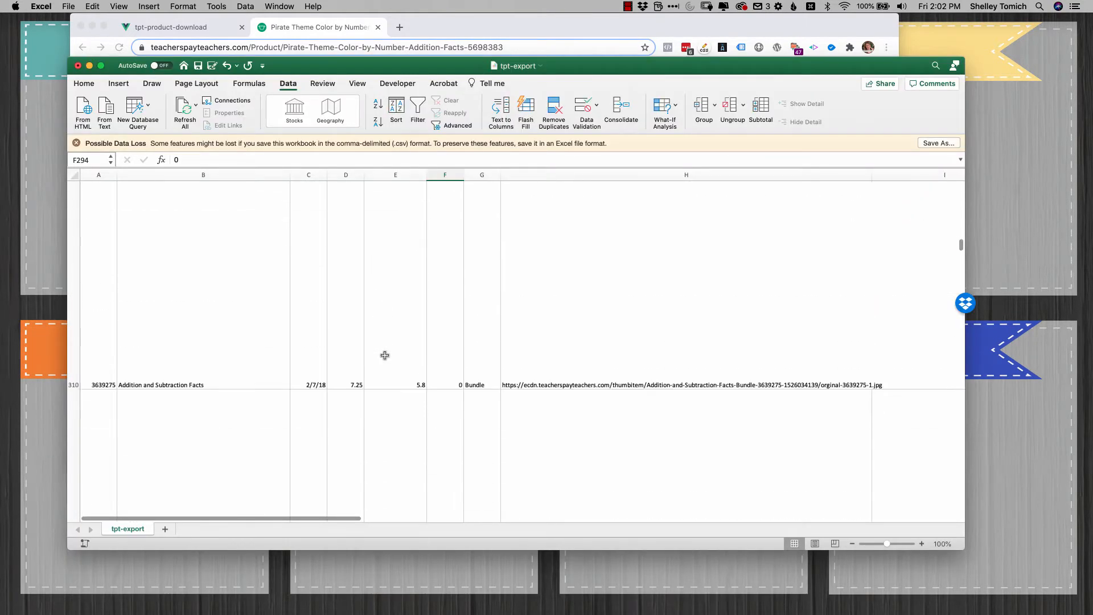
left_click(69, 6)
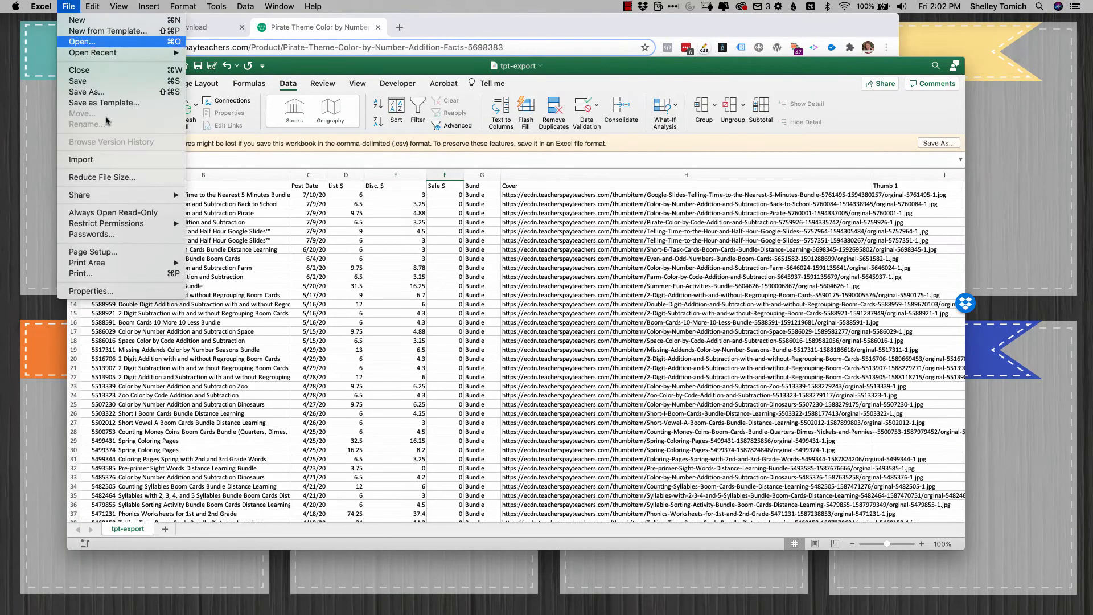
left_click(96, 93)
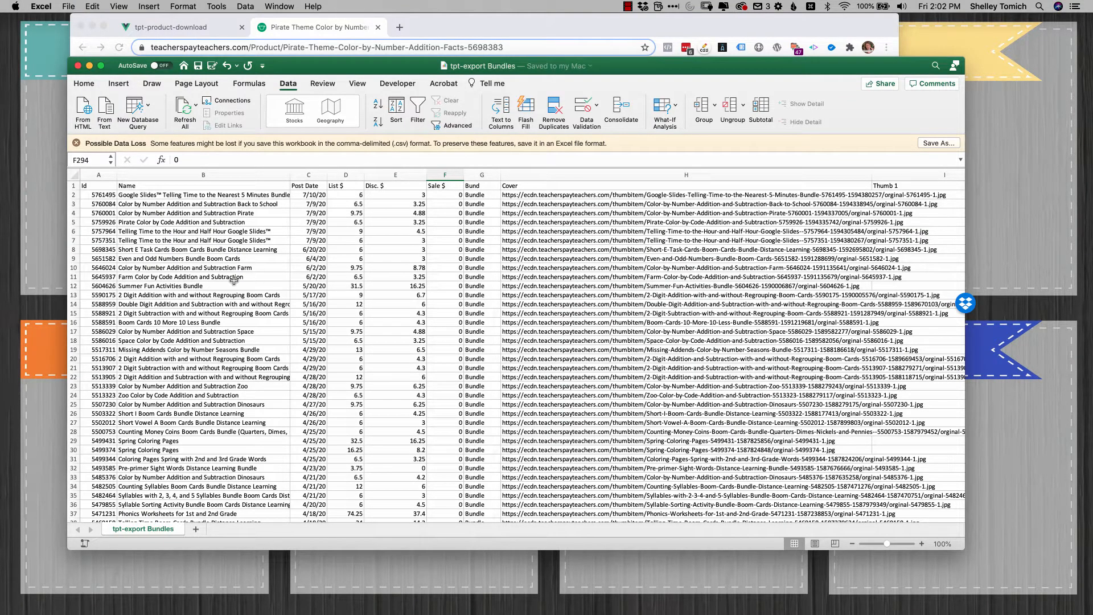
Select row 364, the first product below the bundle rows, in the tpt-export Bundles sheet
left_click(268, 304)
scroll(560, 367, "down", 5)
scroll(560, 367, "down", 6)
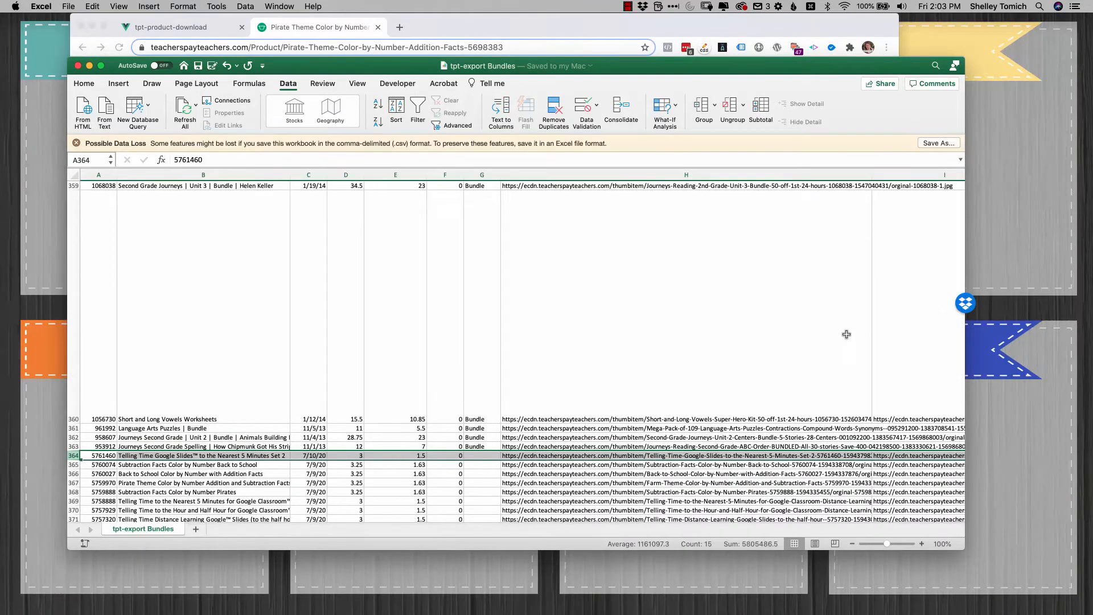
scroll(847, 334, "down", 5)
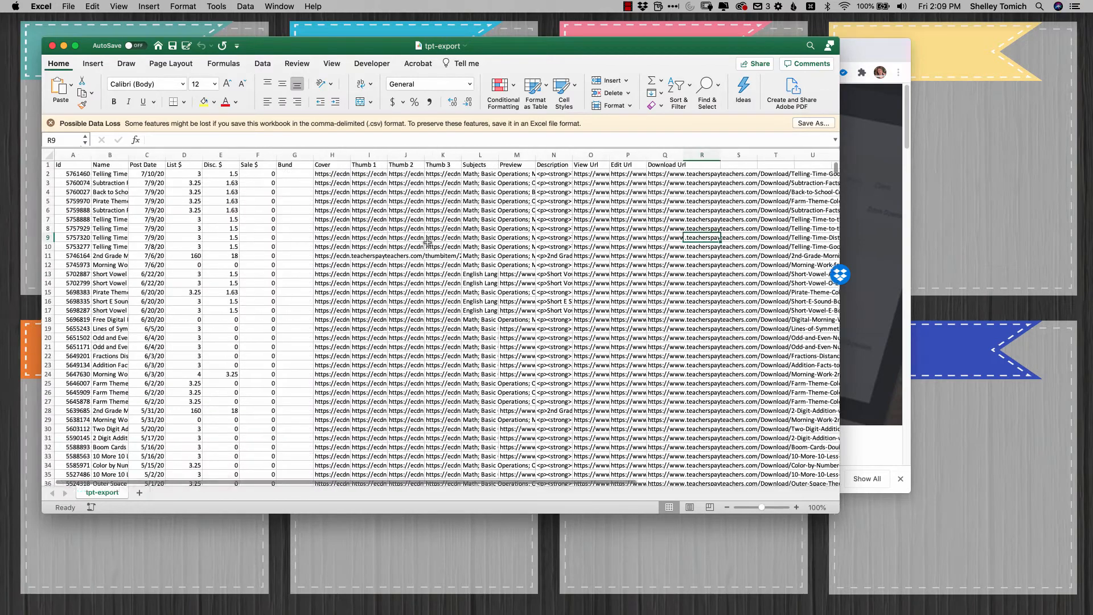
Look through the rows and columns of the non-bundle product list and bring the tpt-export 1 workbook to the front
scroll(427, 243, "down", 3)
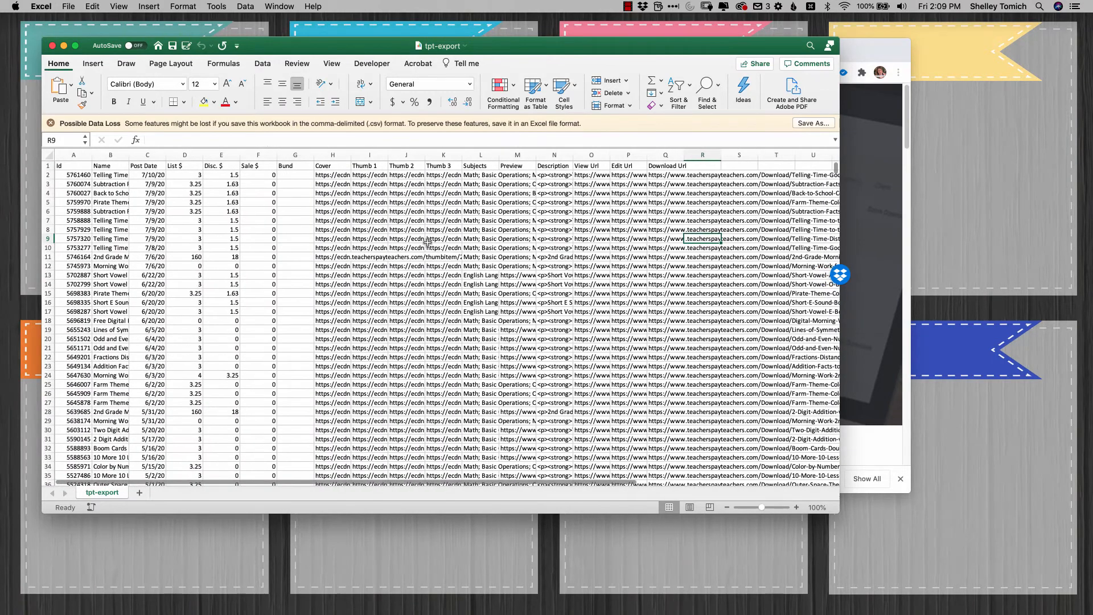
scroll(428, 242, "down", 2)
scroll(428, 242, "up", 5)
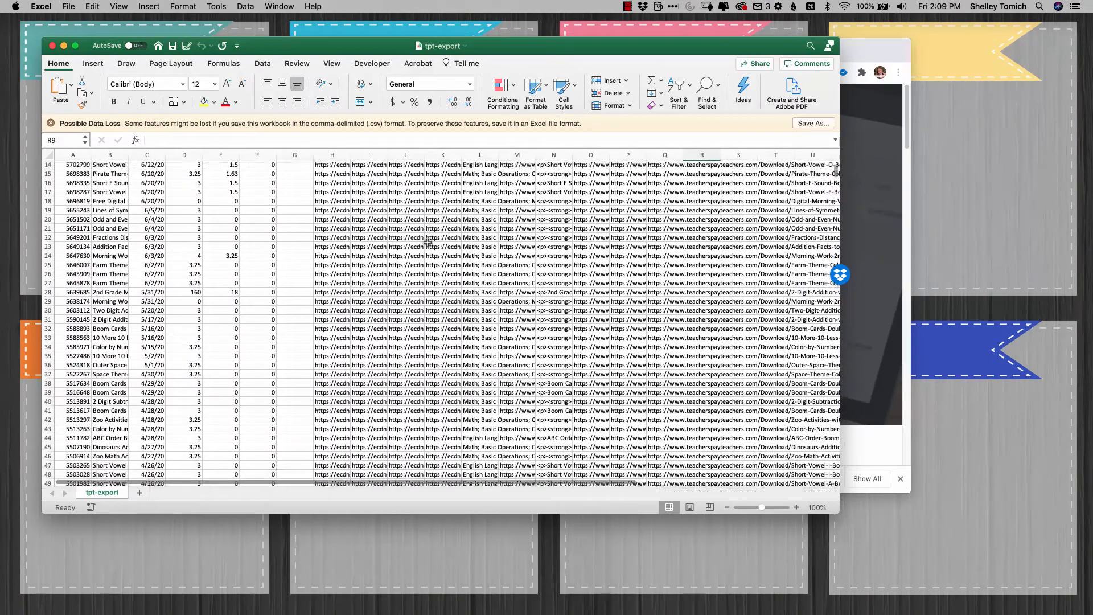
scroll(428, 243, "right", 8)
scroll(427, 243, "up", 1)
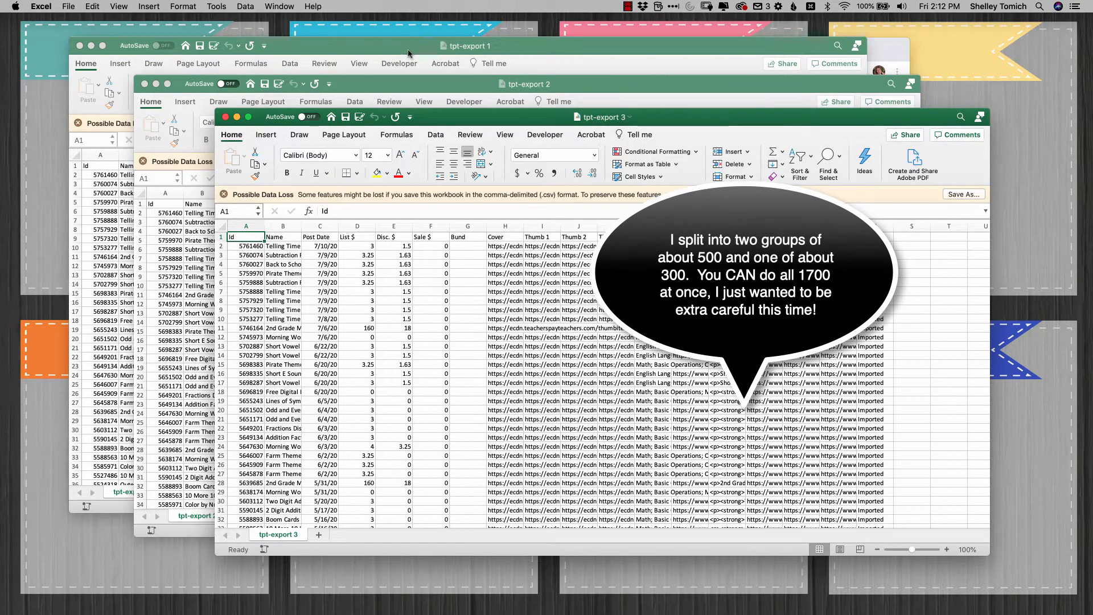
left_click(390, 50)
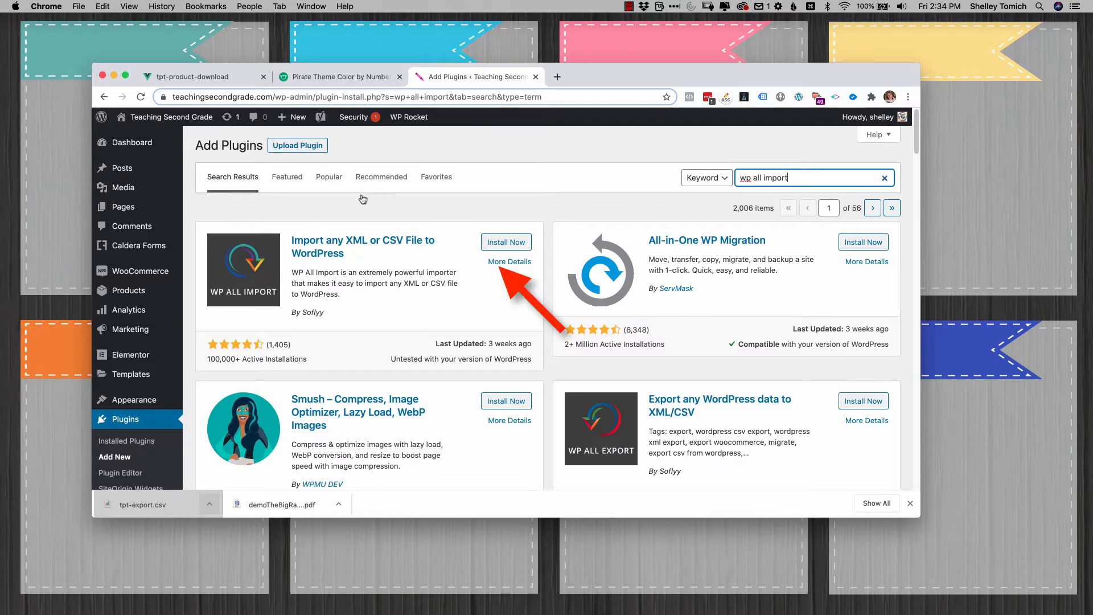
Install the plugins Import any XML or CSV File to WordPress and Import Products from any XML or CSV to WooCommerce
left_click(507, 242)
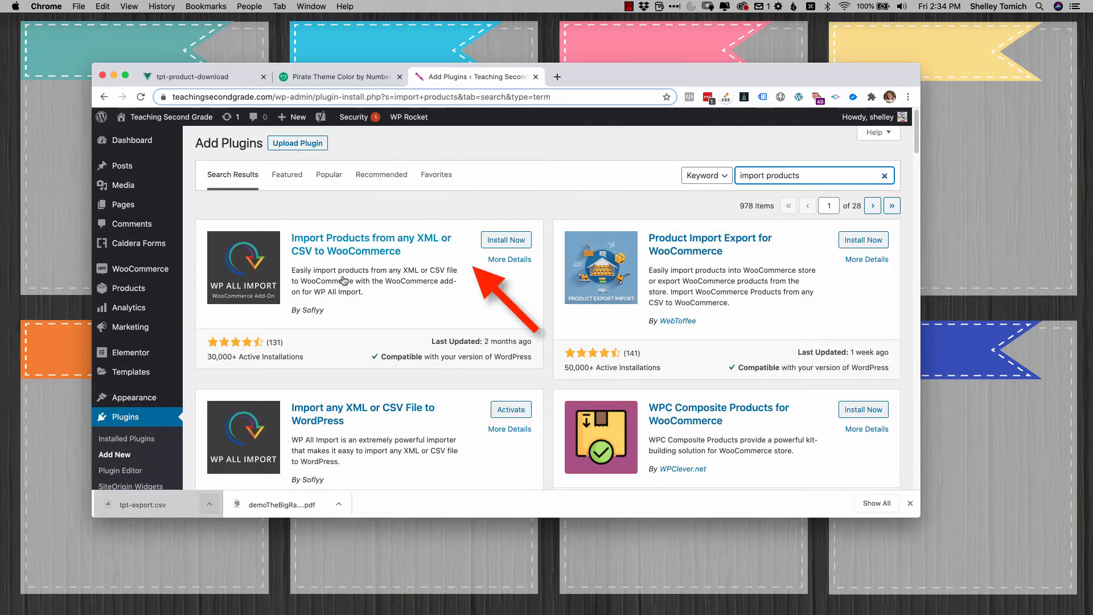
left_click(495, 245)
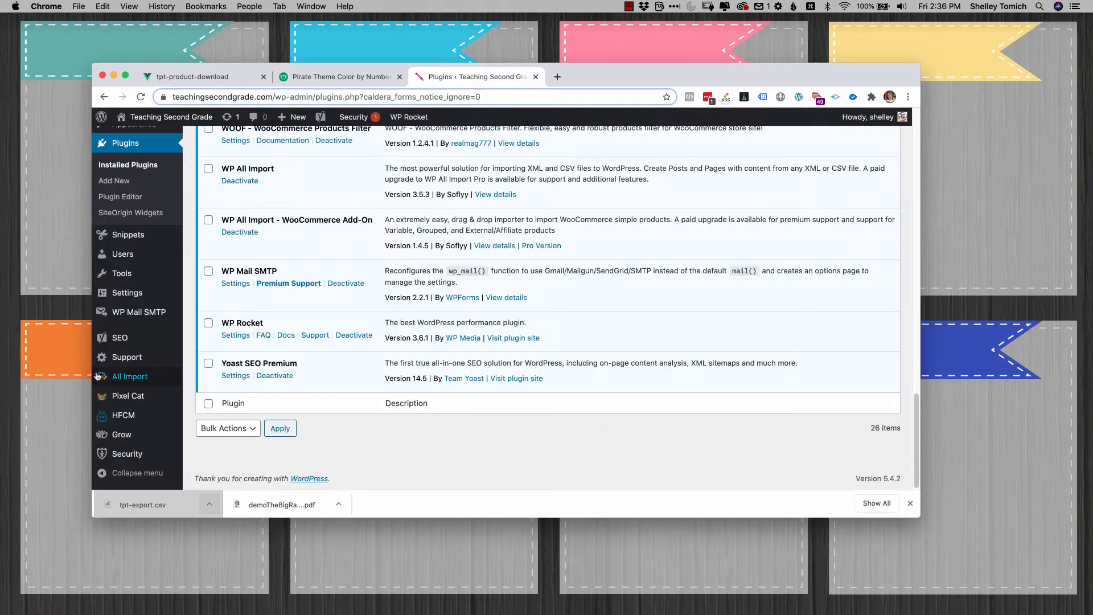
Start a new import from tpt-export 3.csv that creates new WooCommerce Products, and continue to step 2
mouse_move(136, 376)
left_click(212, 380)
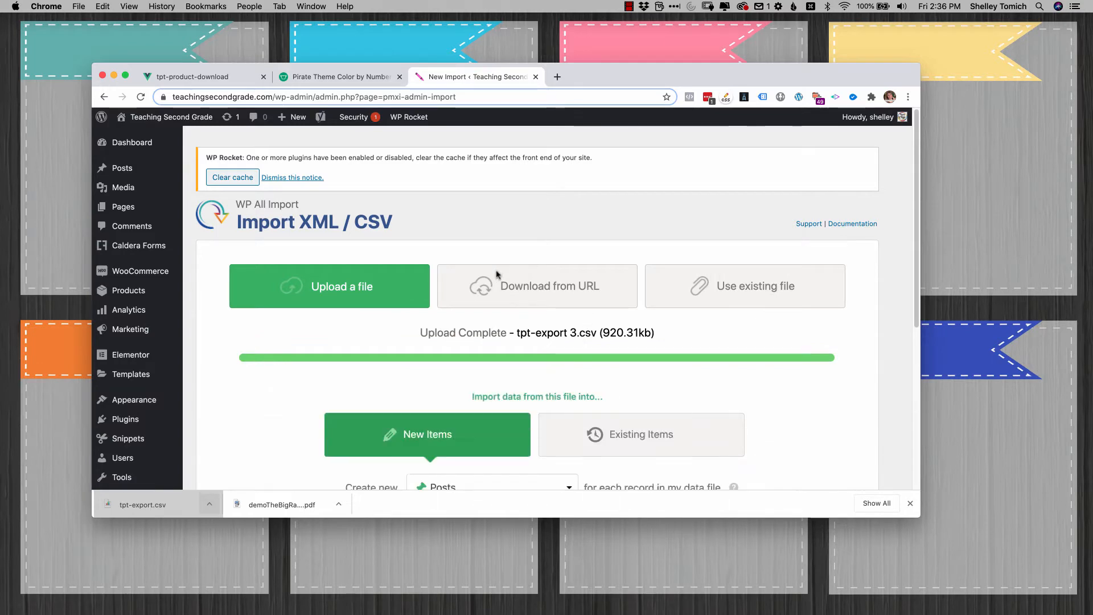
scroll(553, 305, "down", 5)
left_click(553, 306)
scroll(627, 216, "down", 3)
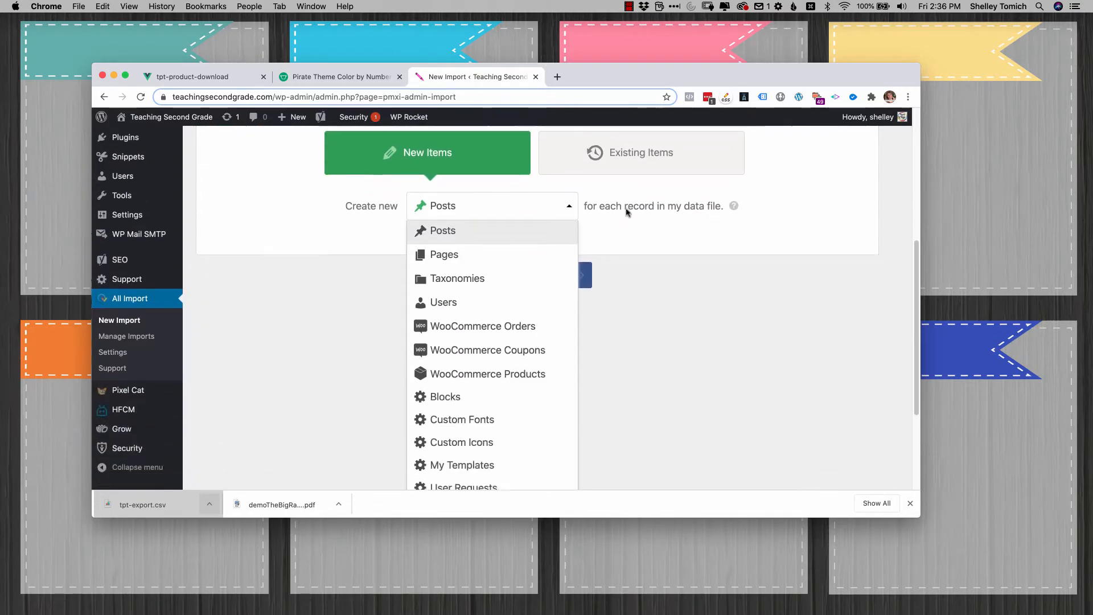
left_click(513, 312)
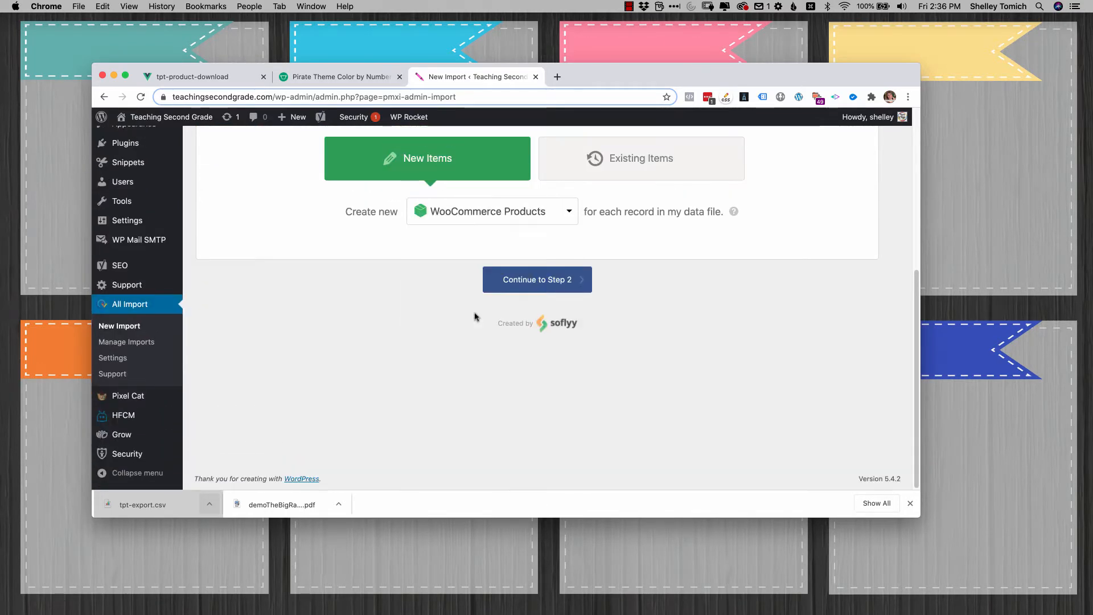
left_click(552, 287)
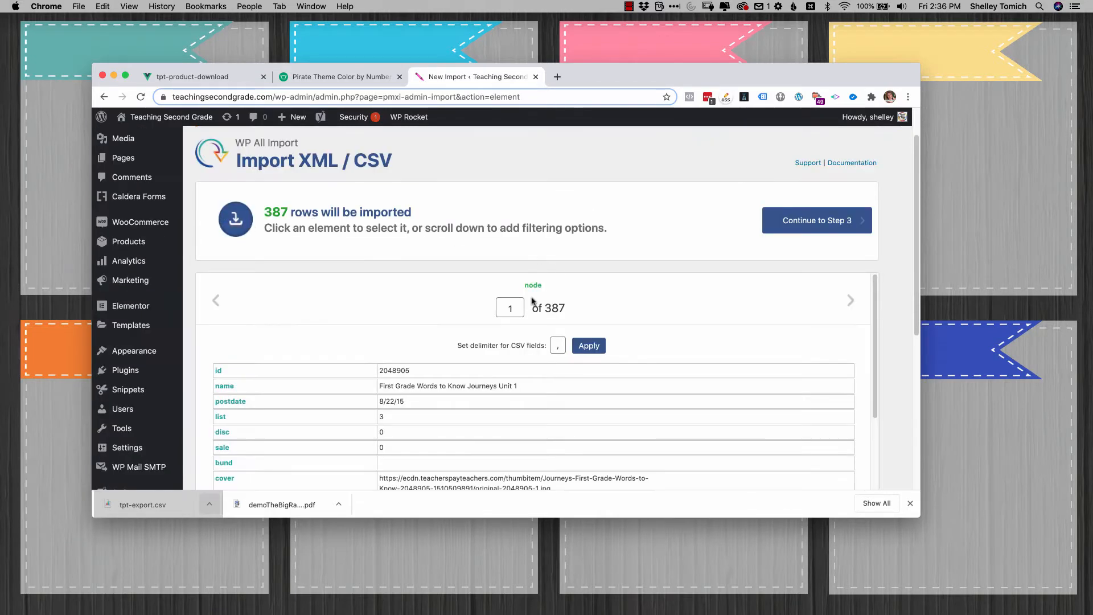
Review the first record's imported fields, from id down to tag, and the filtering options below them
scroll(398, 322, "down", 2)
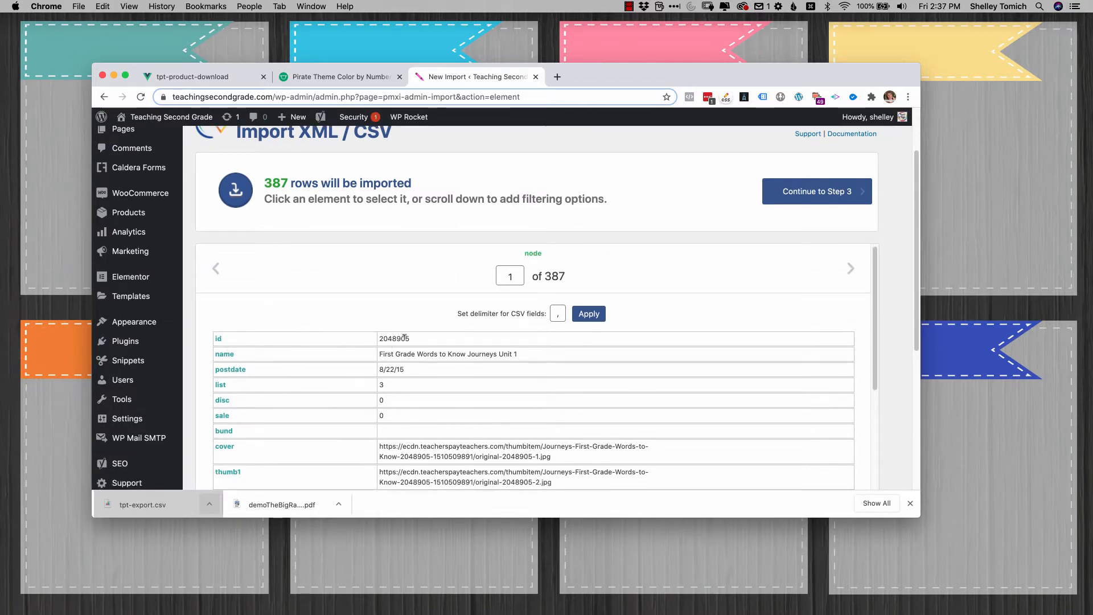
scroll(412, 437, "down", 2)
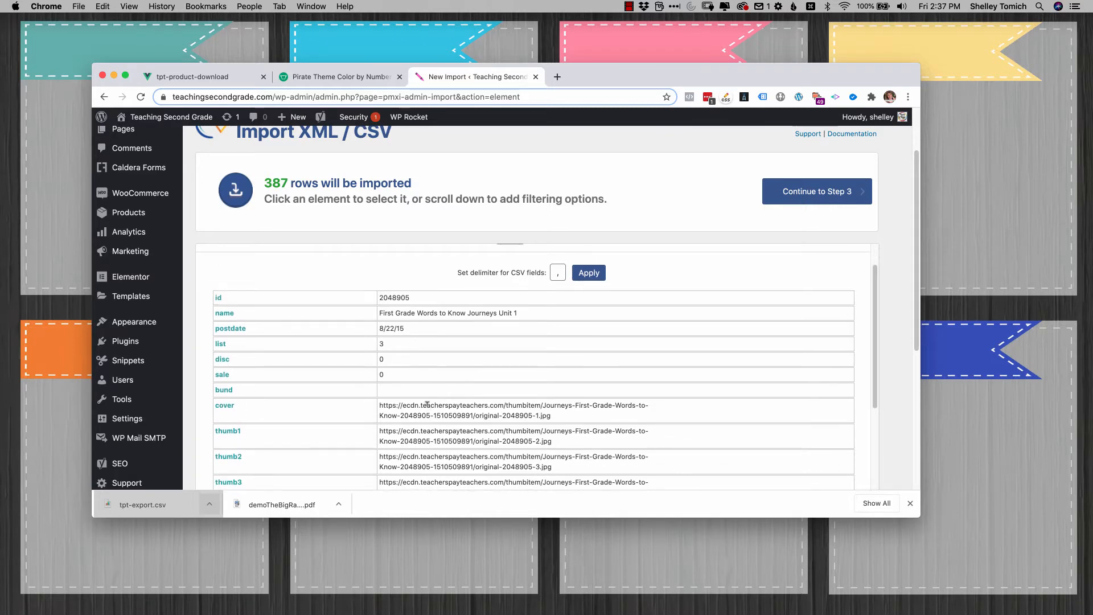
scroll(427, 403, "down", 15)
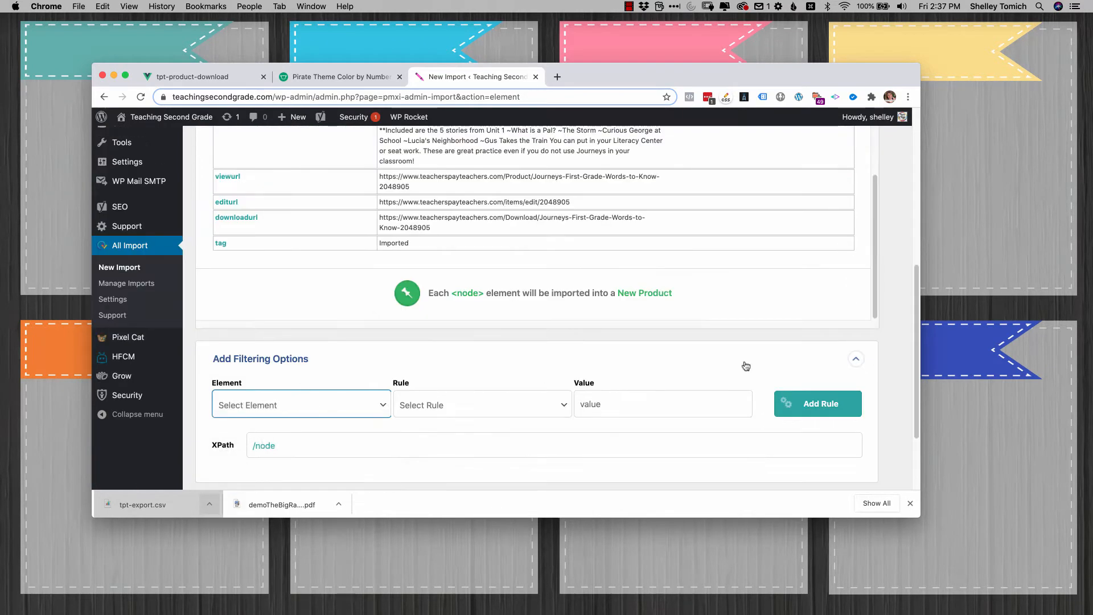
Continue to step 3, then map the name field to the product title and the description field to the product description
left_click(855, 359)
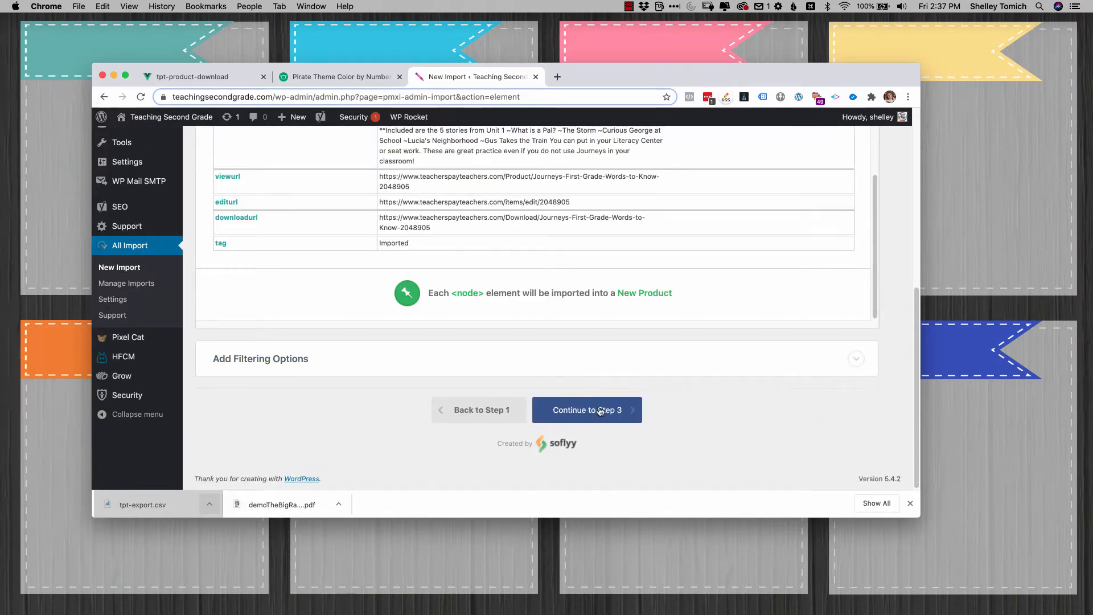
left_click(616, 417)
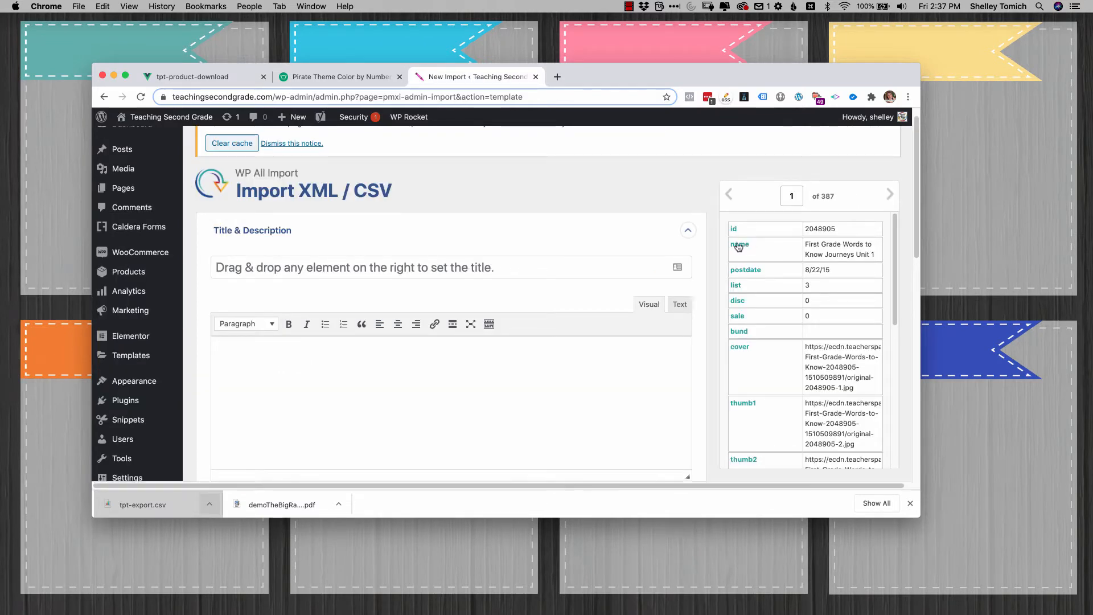
left_click_drag(739, 245, 586, 268)
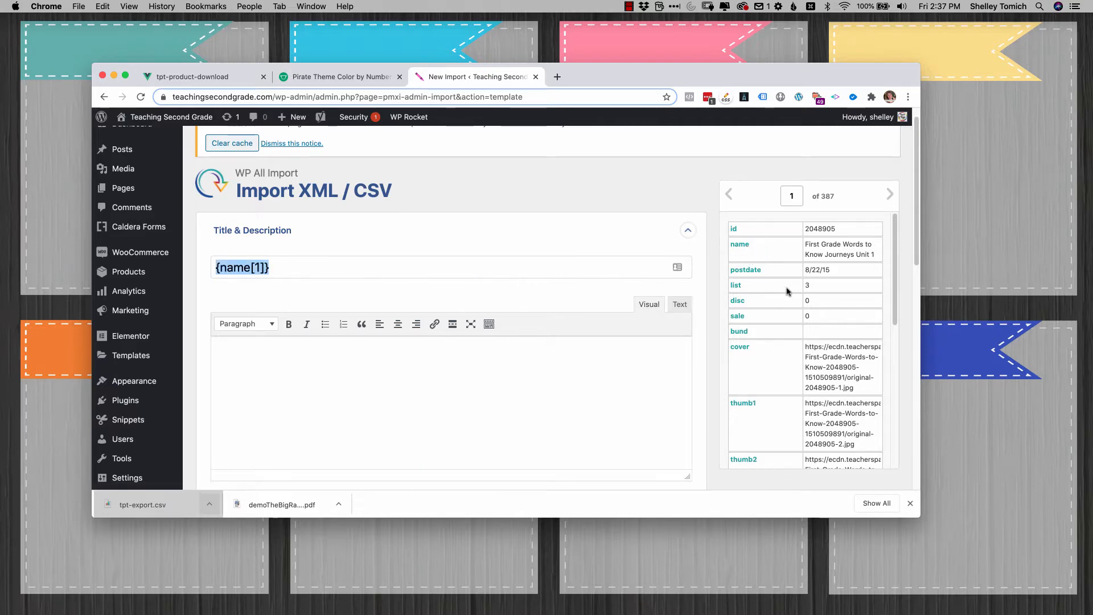
scroll(785, 297, "down", 5)
left_click_drag(755, 329, 654, 352)
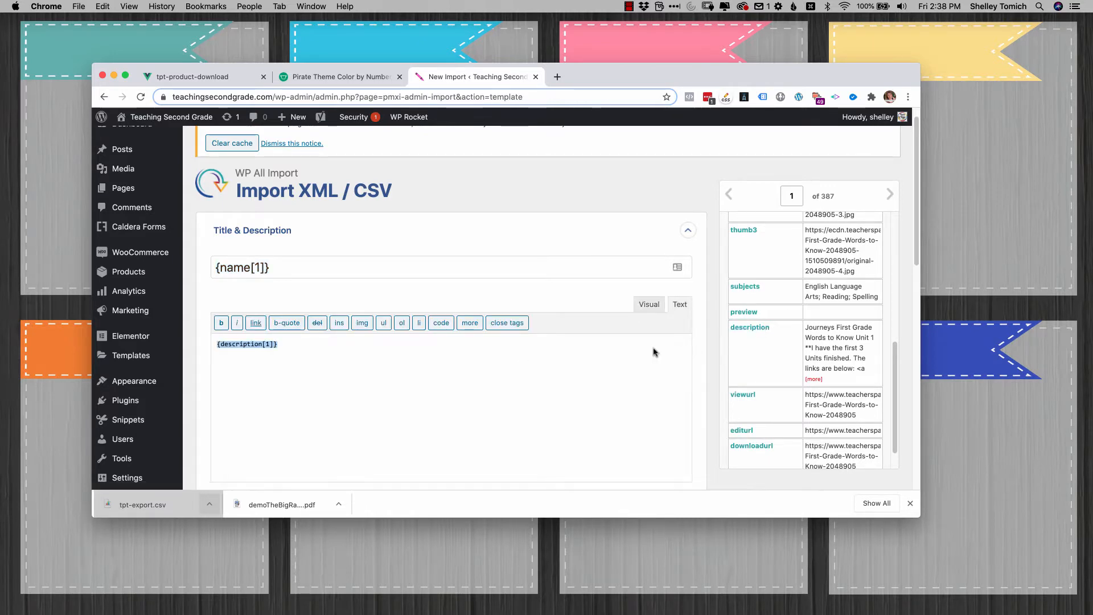
In the WooCommerce general options, map id to the SKU, list to the regular price and disc to the sale price
scroll(644, 333, "down", 3)
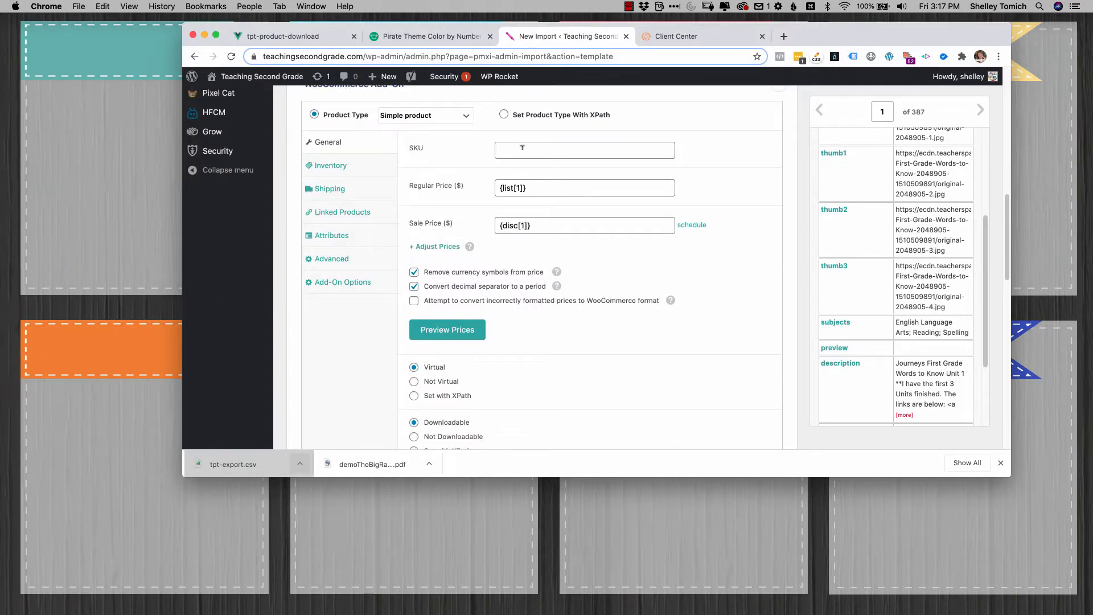
scroll(877, 282, "up", 5)
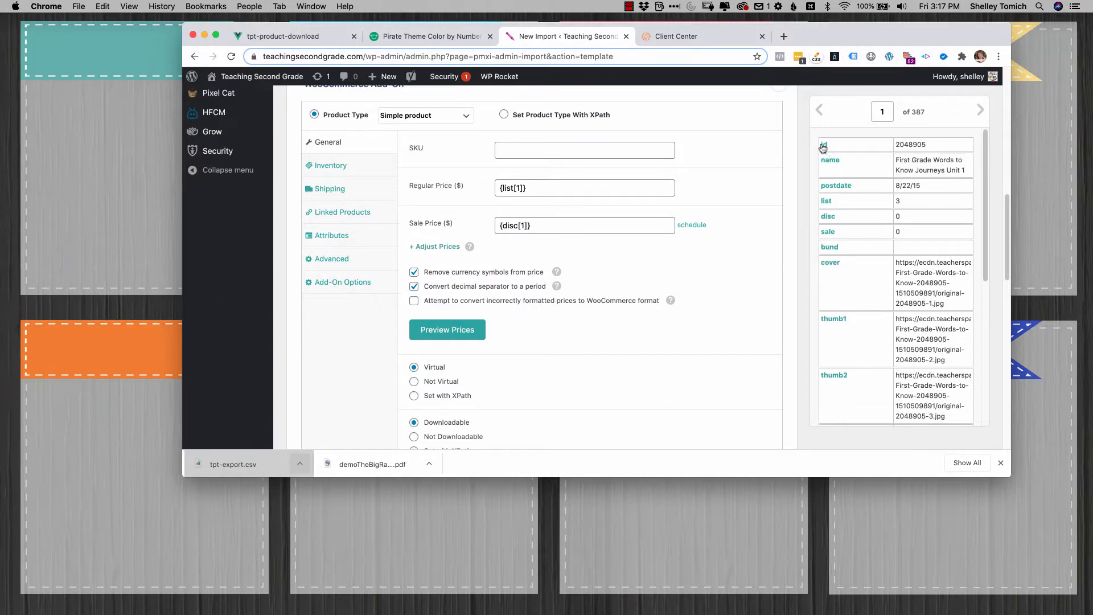
left_click_drag(826, 149, 674, 150)
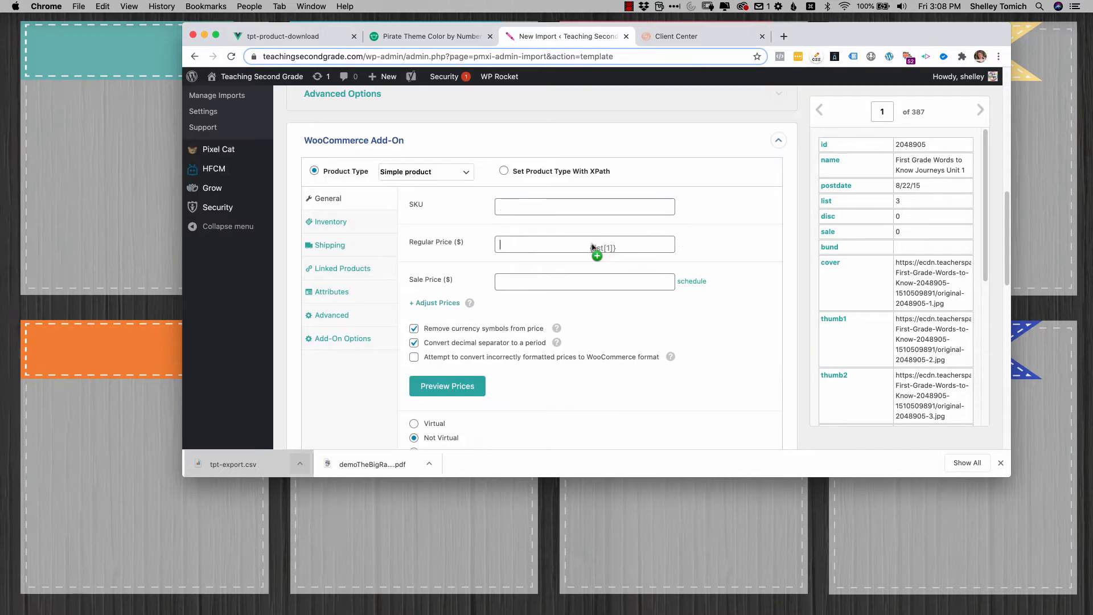
left_click_drag(601, 250, 593, 247)
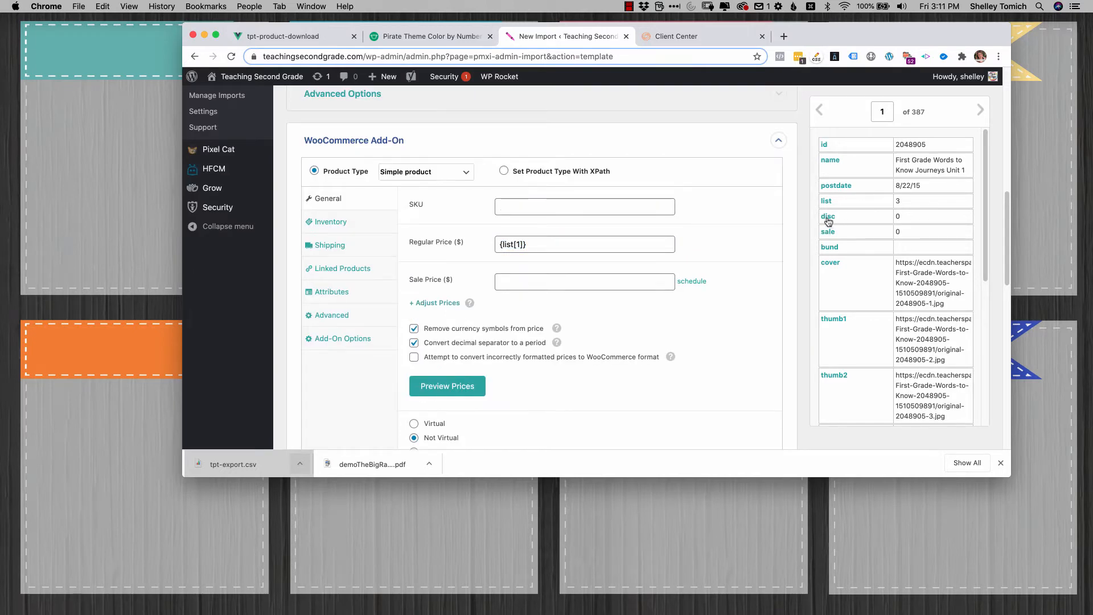
left_click_drag(826, 221, 603, 282)
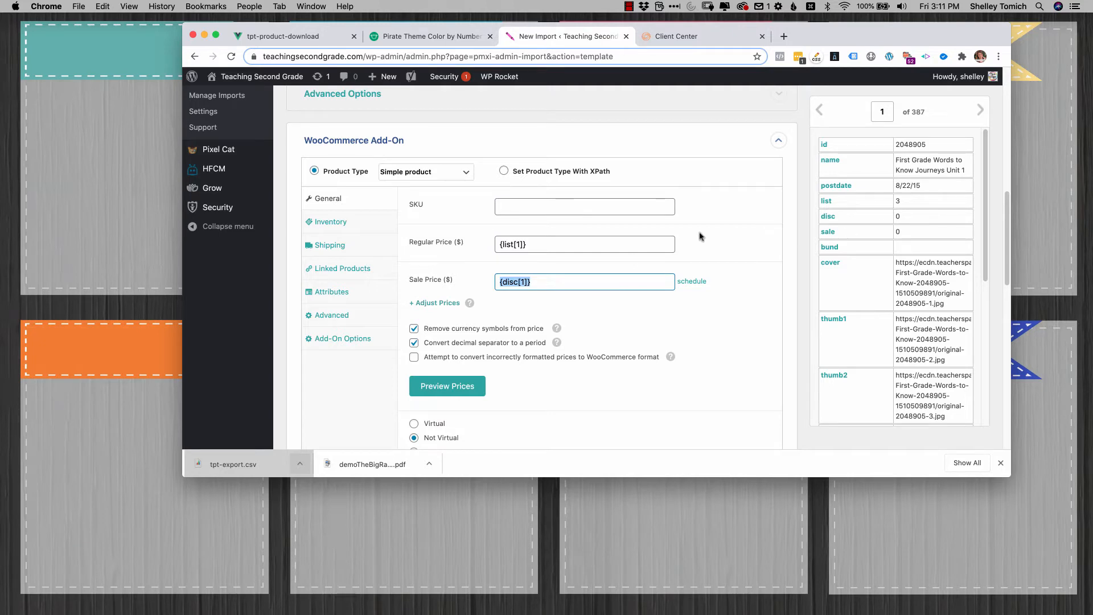
Mark the imported products as Virtual and Downloadable, and check the record's fields against the download file settings
scroll(433, 324, "down", 5)
left_click(414, 294)
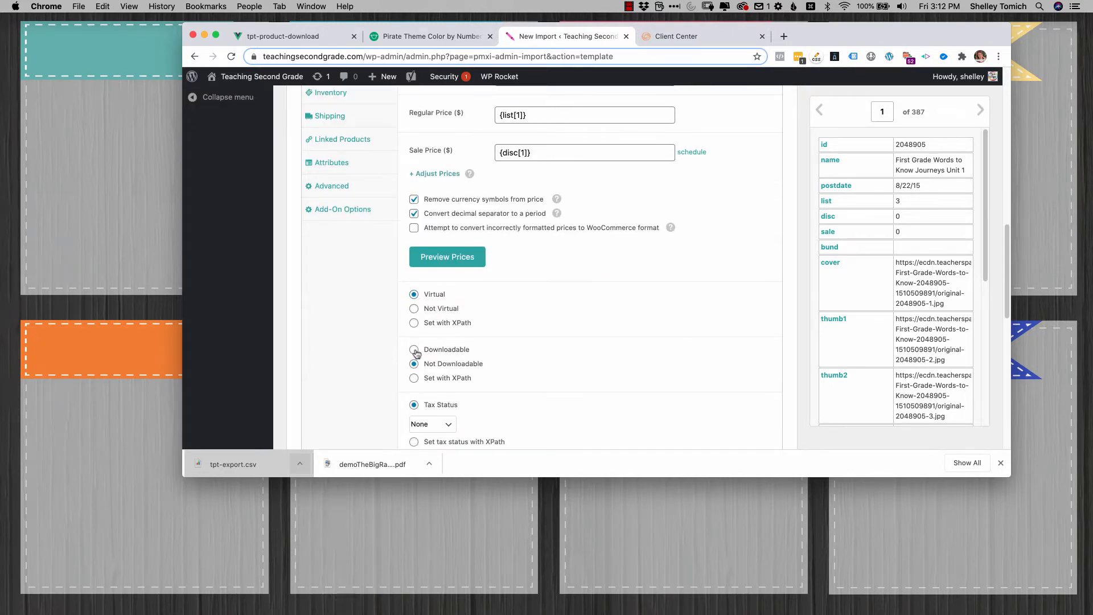
left_click(414, 350)
scroll(538, 311, "down", 5)
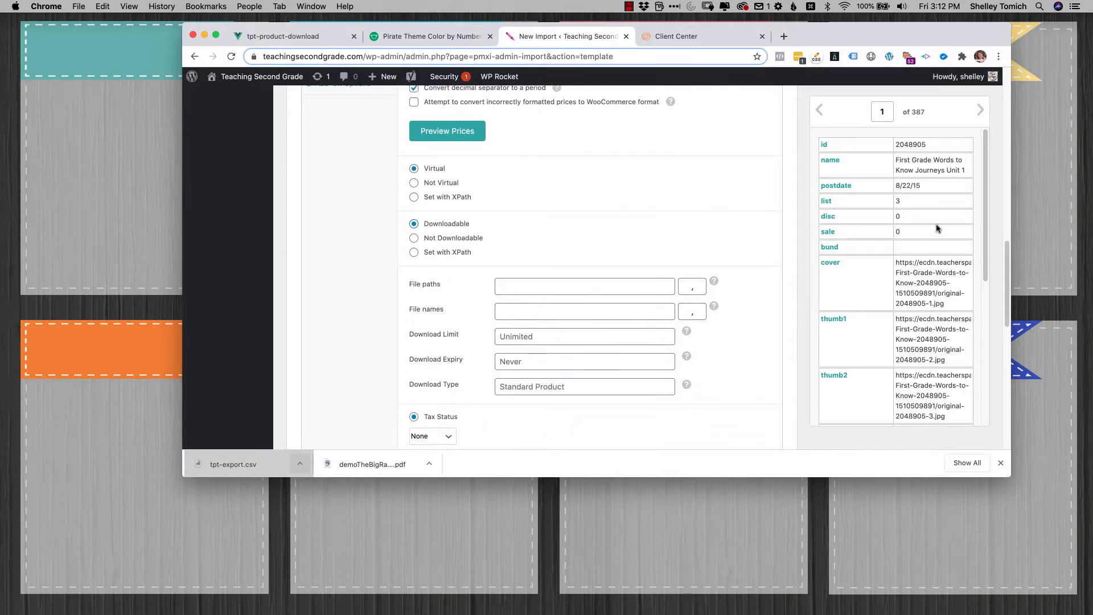
scroll(932, 228, "down", 6)
scroll(932, 227, "down", 2)
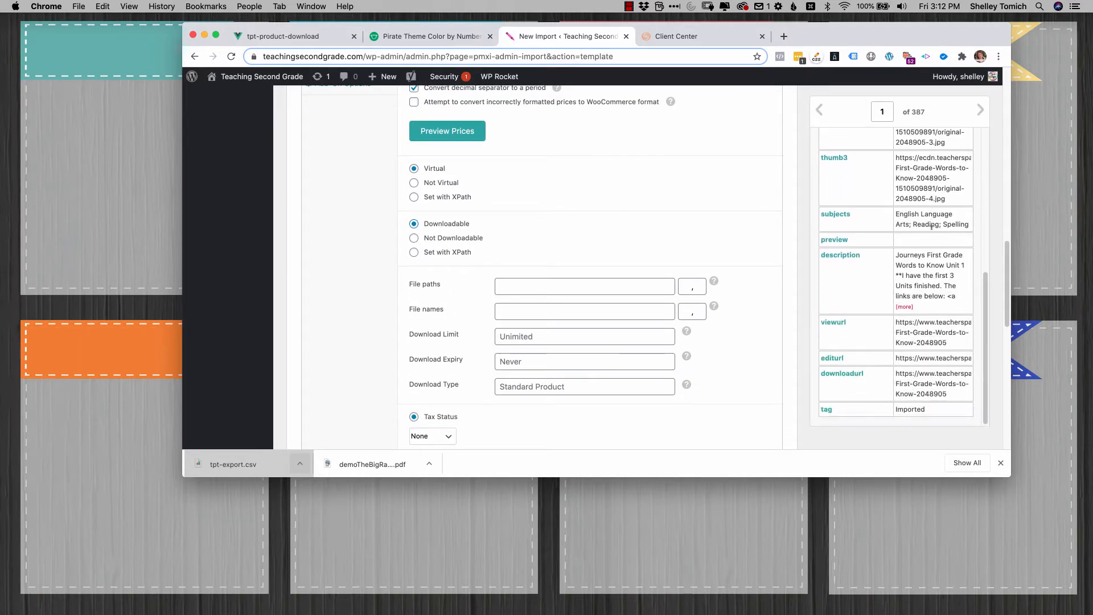
scroll(940, 366, "up", 3)
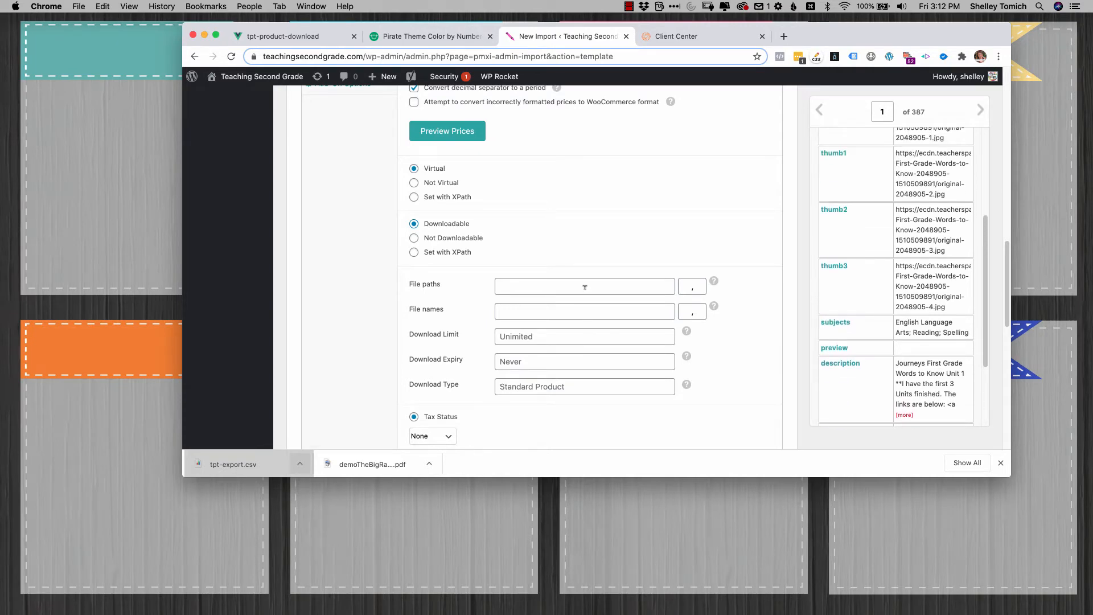
Set the products' tax status to Taxable and keep the tax class at Standard
scroll(684, 305, "down", 5)
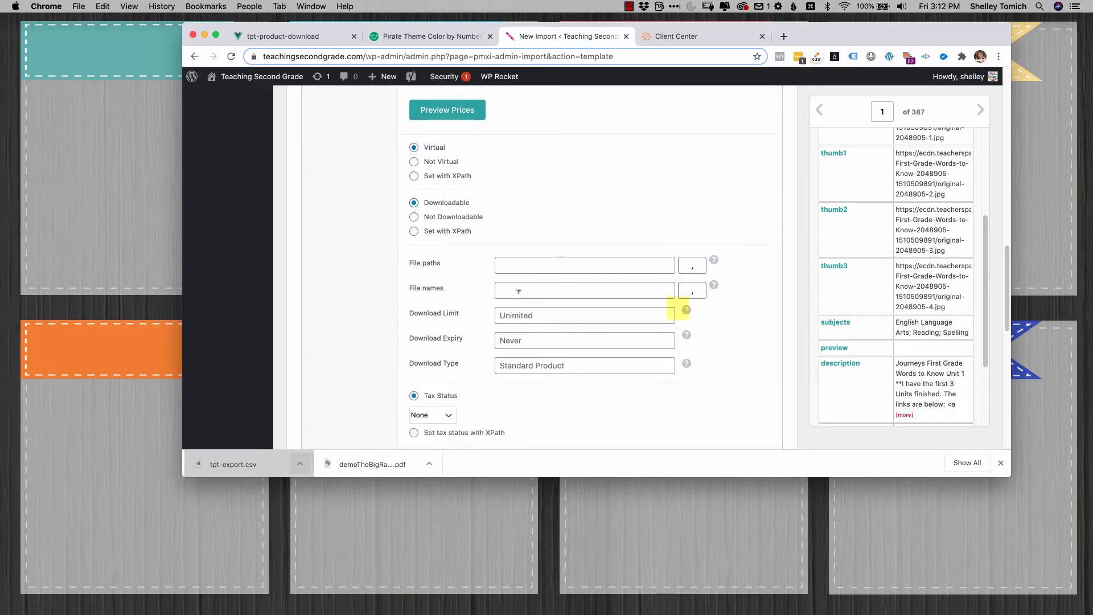
left_click(444, 288)
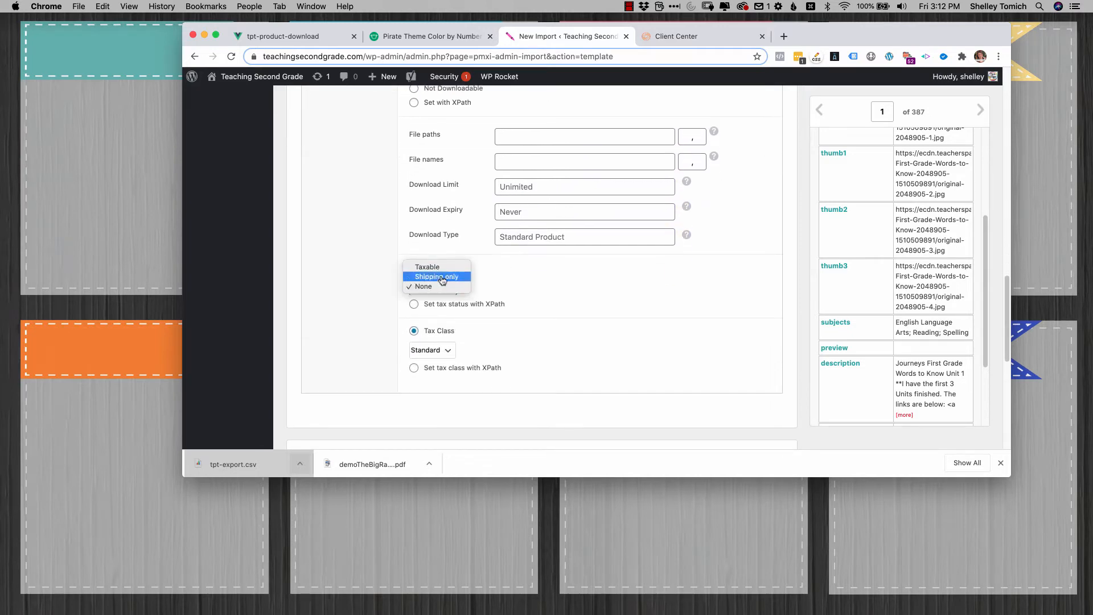
left_click(445, 267)
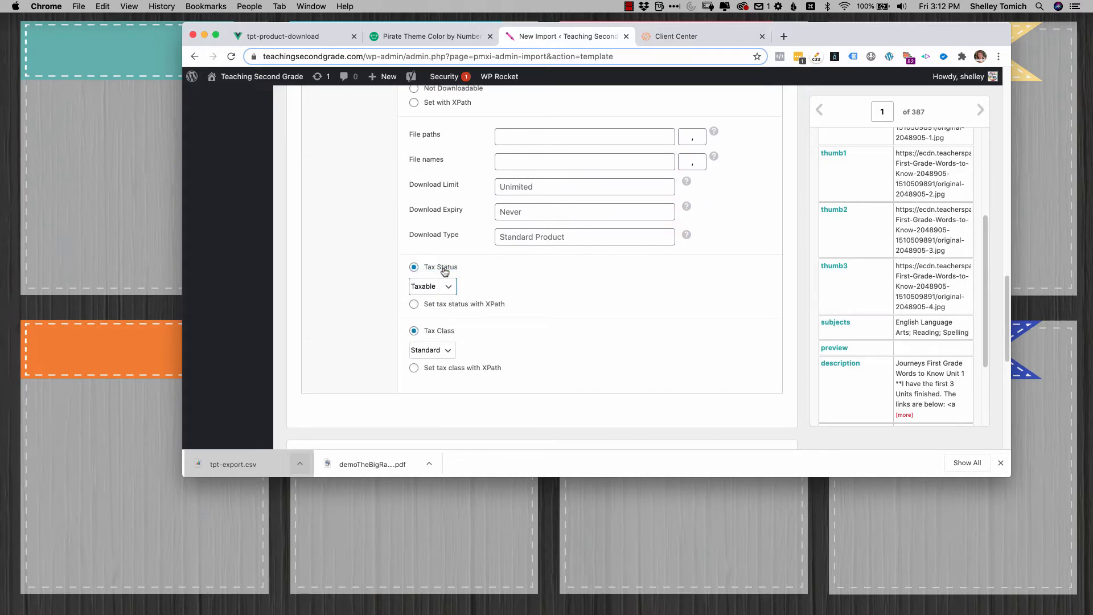
left_click(441, 351)
scroll(549, 374, "down", 3)
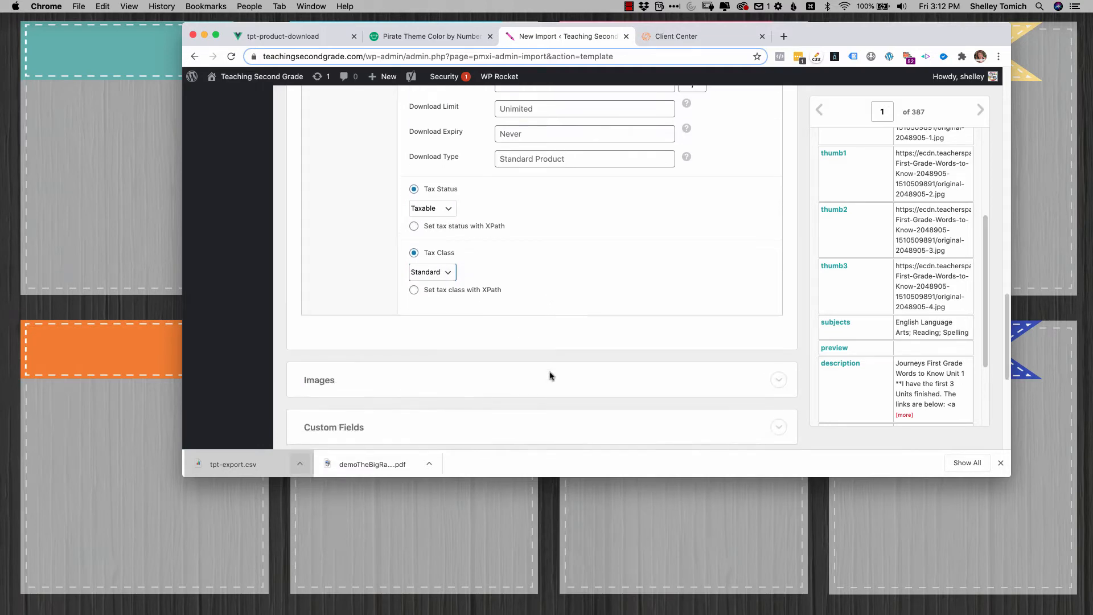
Review the inventory options for stock management, stock status, backorders and individual sale
scroll(549, 375, "up", 5)
left_click(348, 274)
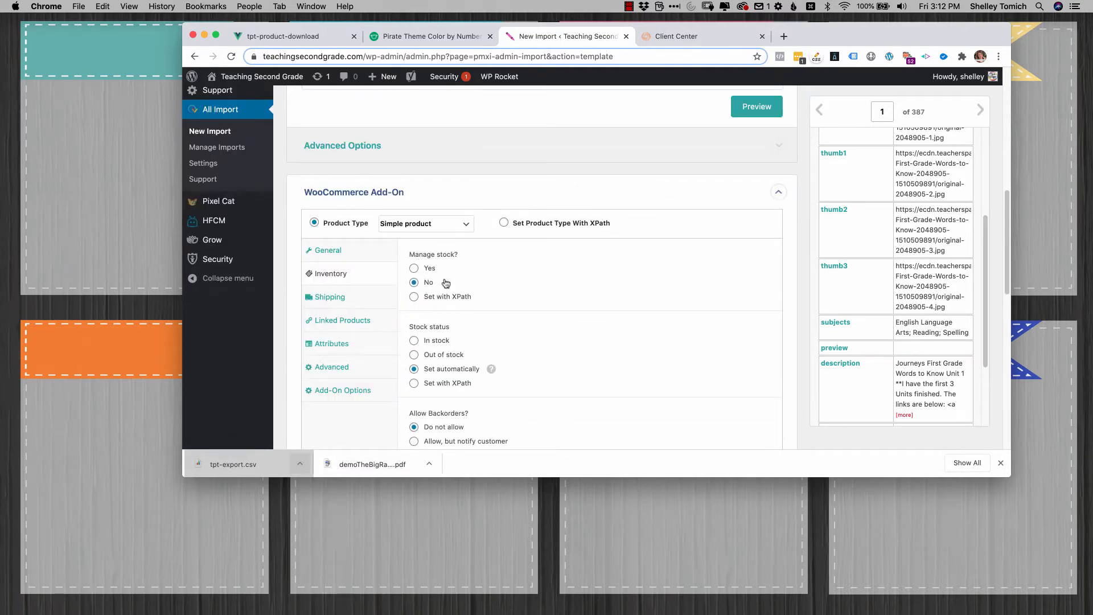
scroll(446, 283, "down", 3)
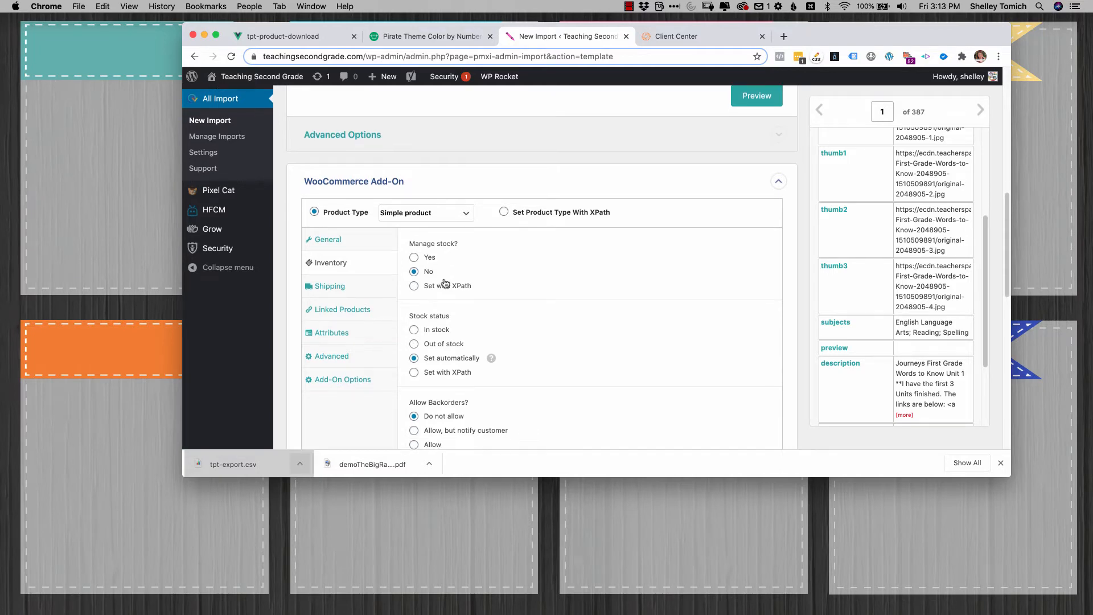
scroll(458, 341, "down", 2)
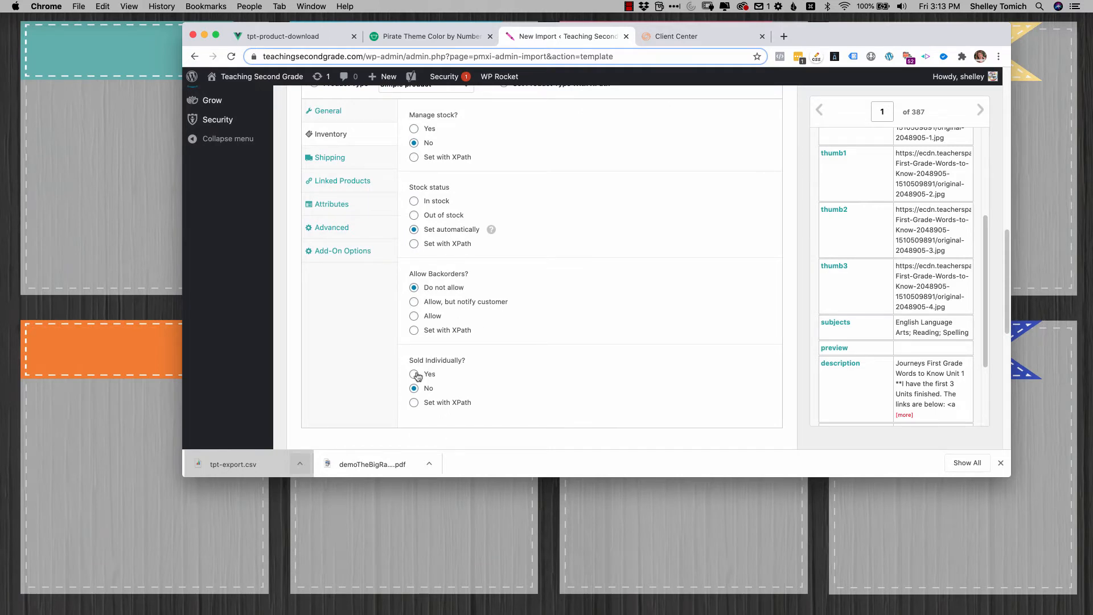
scroll(473, 378, "up", 2)
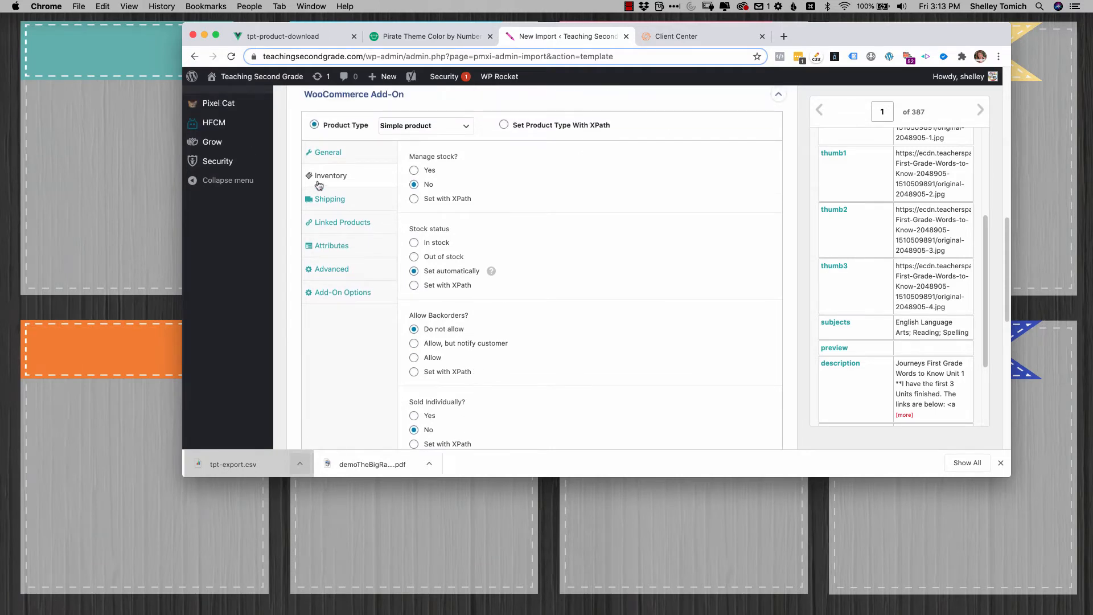
Keep the shipping class at No shipping class and go through the linked products and attributes options
left_click(323, 198)
left_click(433, 274)
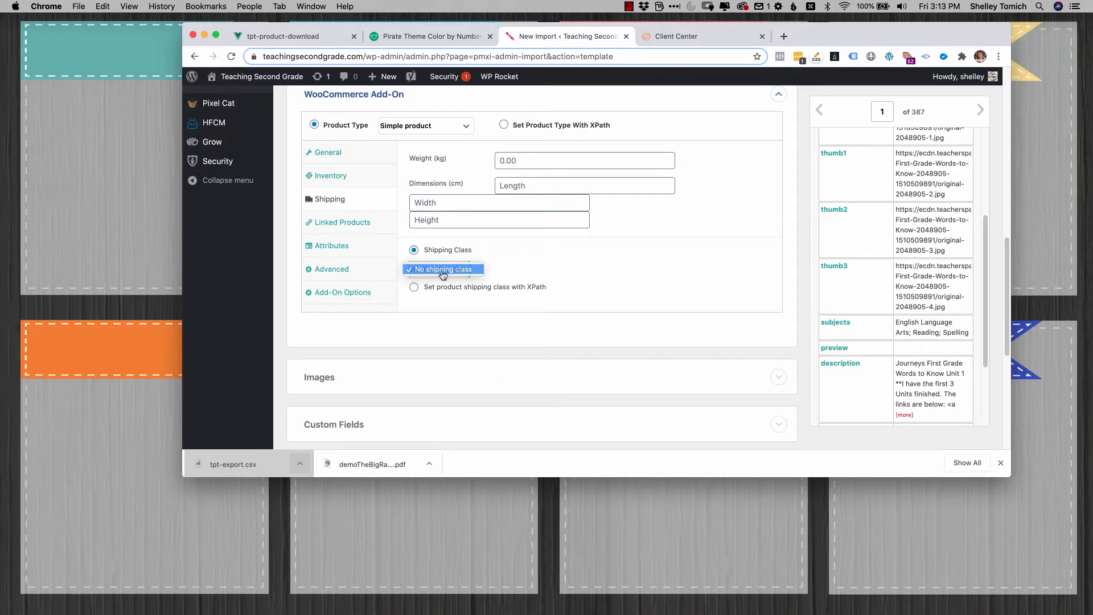
left_click(433, 271)
left_click(338, 224)
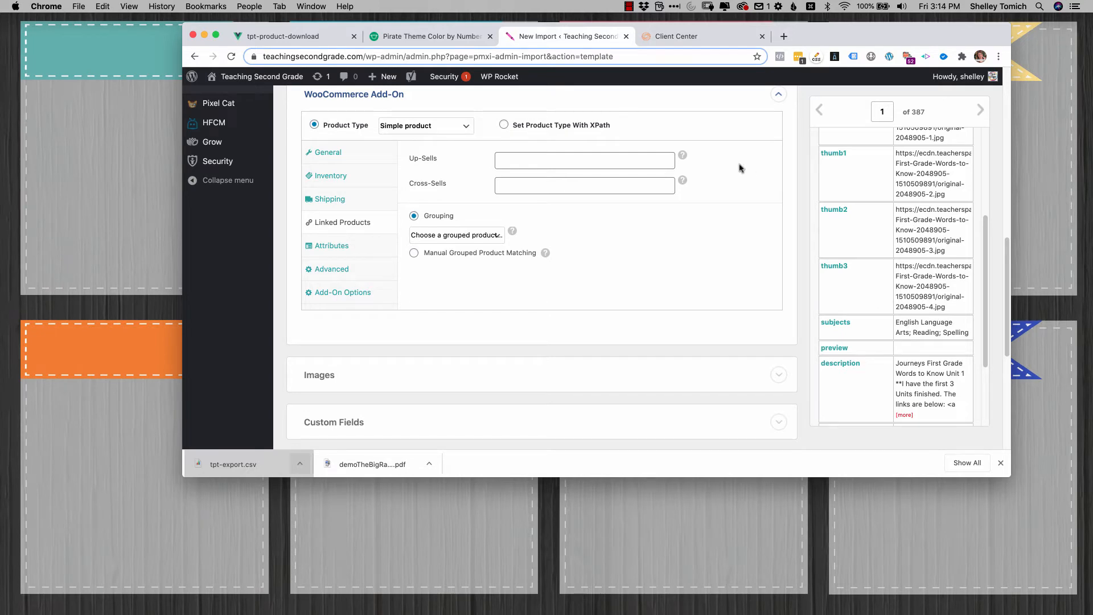
left_click(344, 245)
Enable reviews in the advanced product options and check the Featured and Catalog visibility choices
left_click(340, 270)
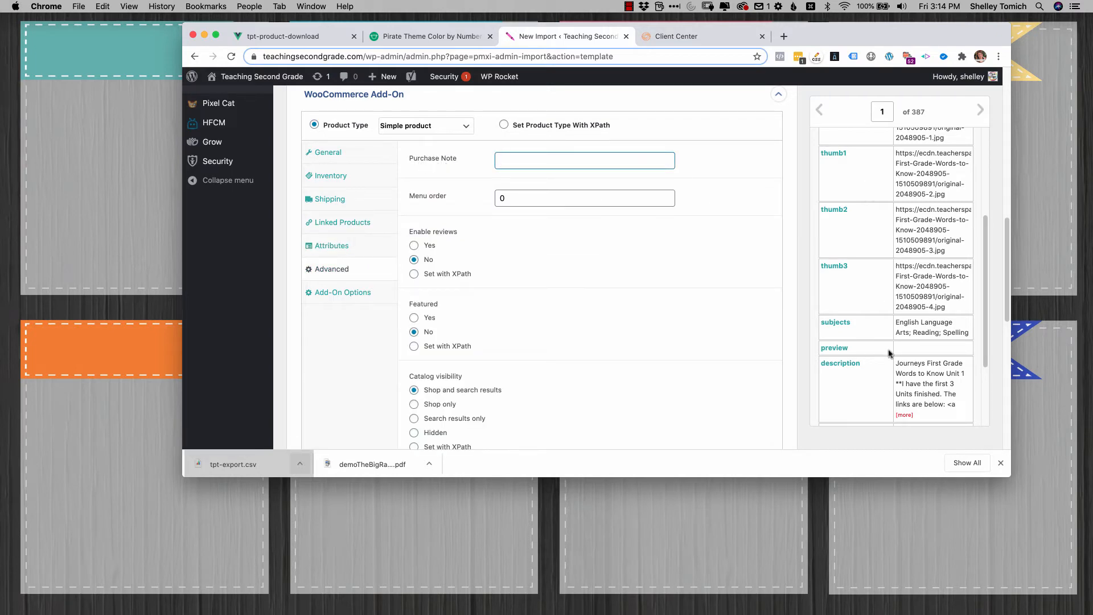
left_click(414, 246)
scroll(451, 244, "down", 3)
scroll(421, 341, "down", 2)
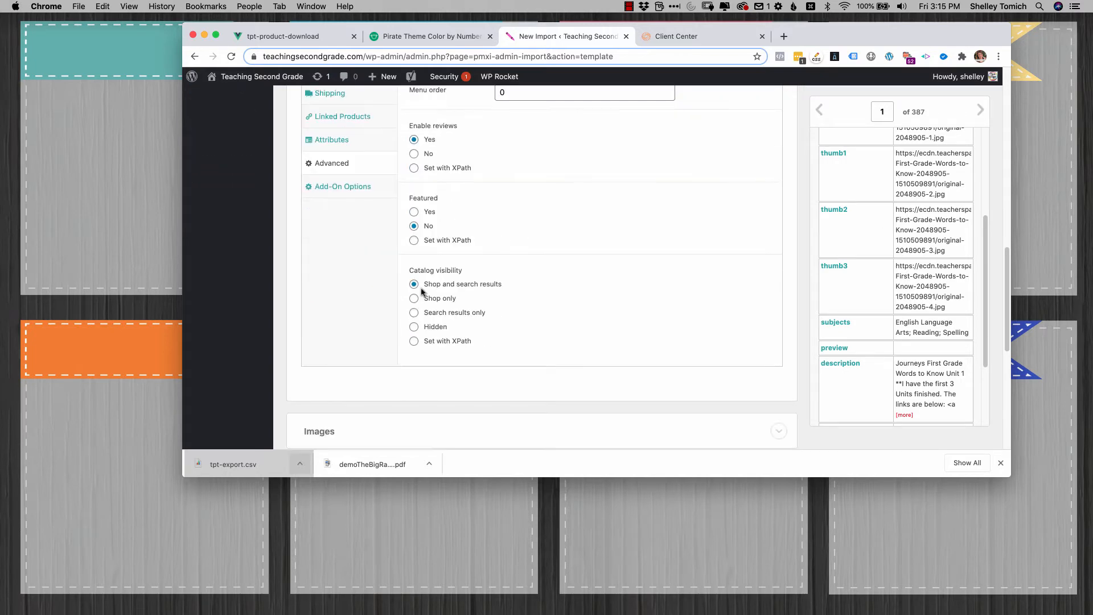
scroll(473, 287, "up", 3)
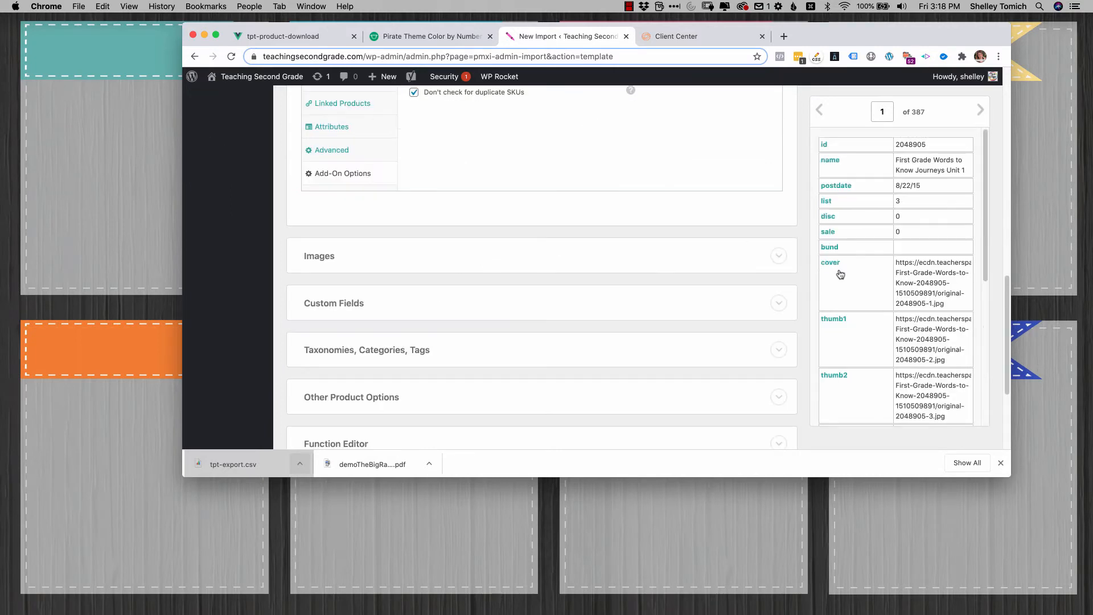
Map the cover and thumbnail fields as image URLs to download, and enable scanning post content for images wrapped in <img> tags
left_click(786, 255)
scroll(569, 245, "down", 3)
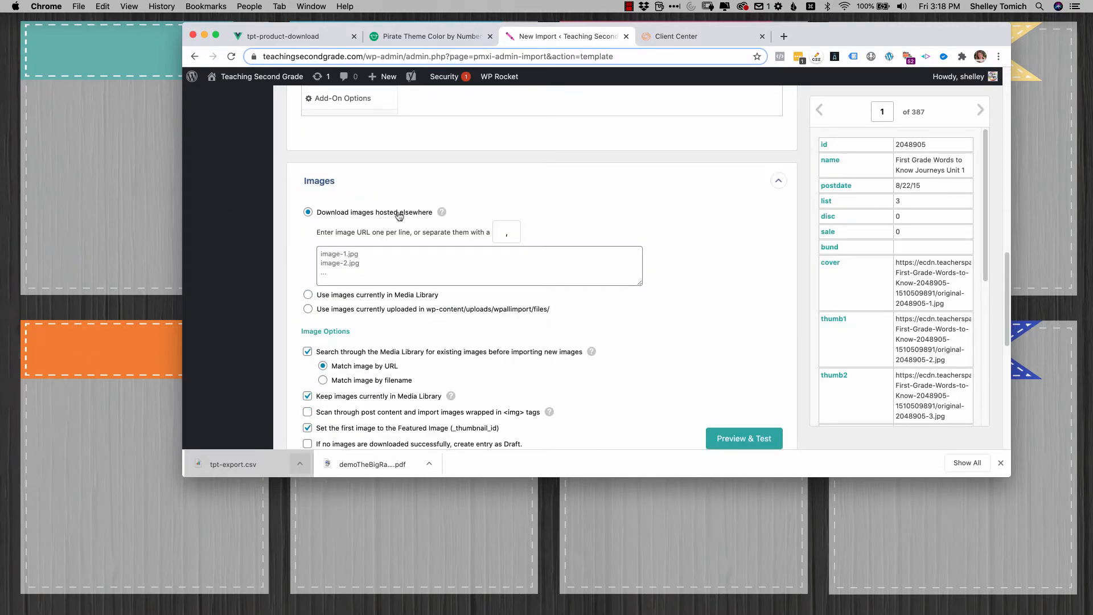
mouse_move(444, 214)
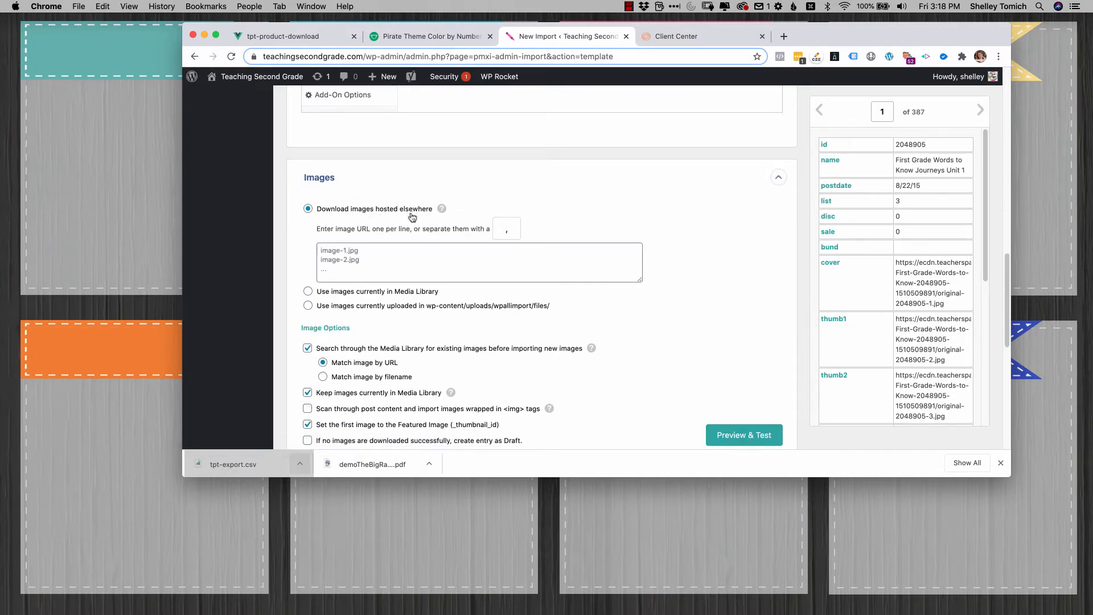
scroll(413, 217, "down", 1)
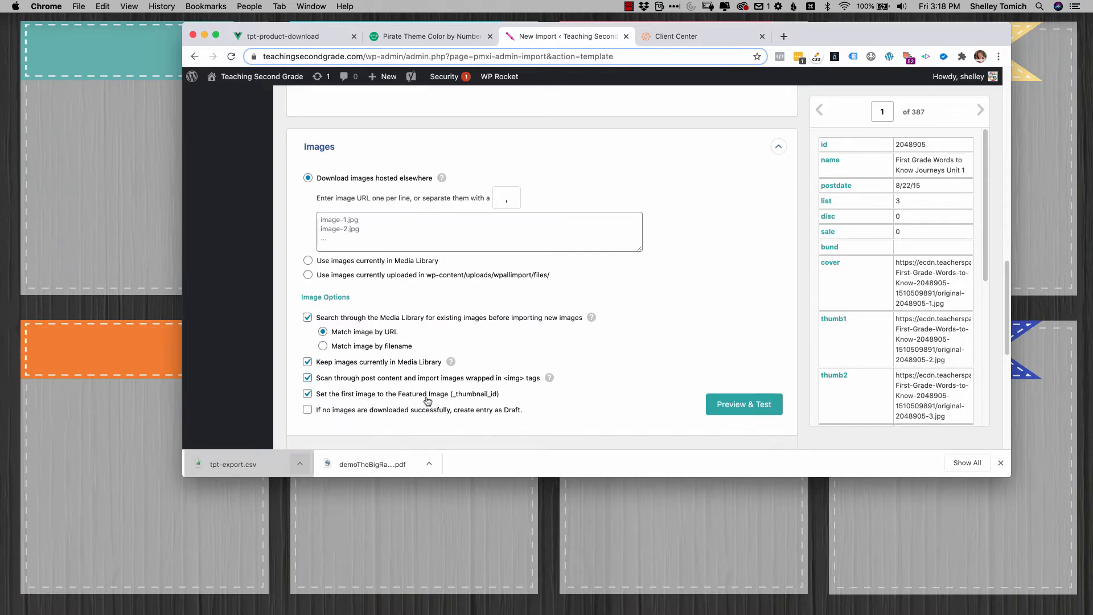
left_click_drag(836, 263, 634, 230)
left_click_drag(508, 236, 508, 237)
left_click_drag(842, 376, 640, 279)
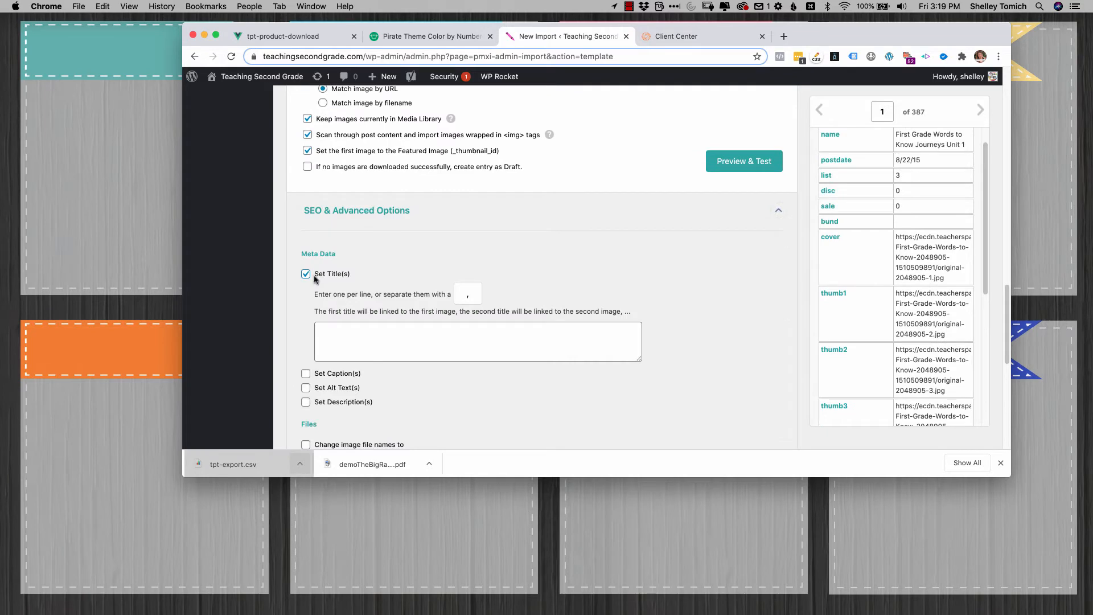
Turn off Set Title(s) in the images' SEO options and look at the Custom Fields section
left_click(307, 274)
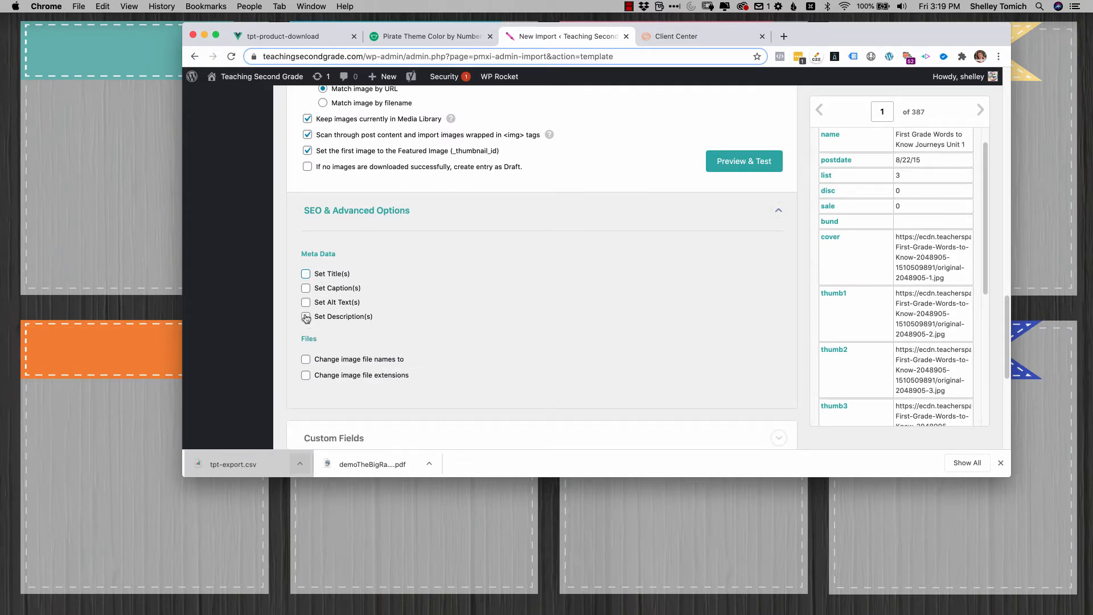
scroll(490, 313, "down", 2)
left_click(356, 328)
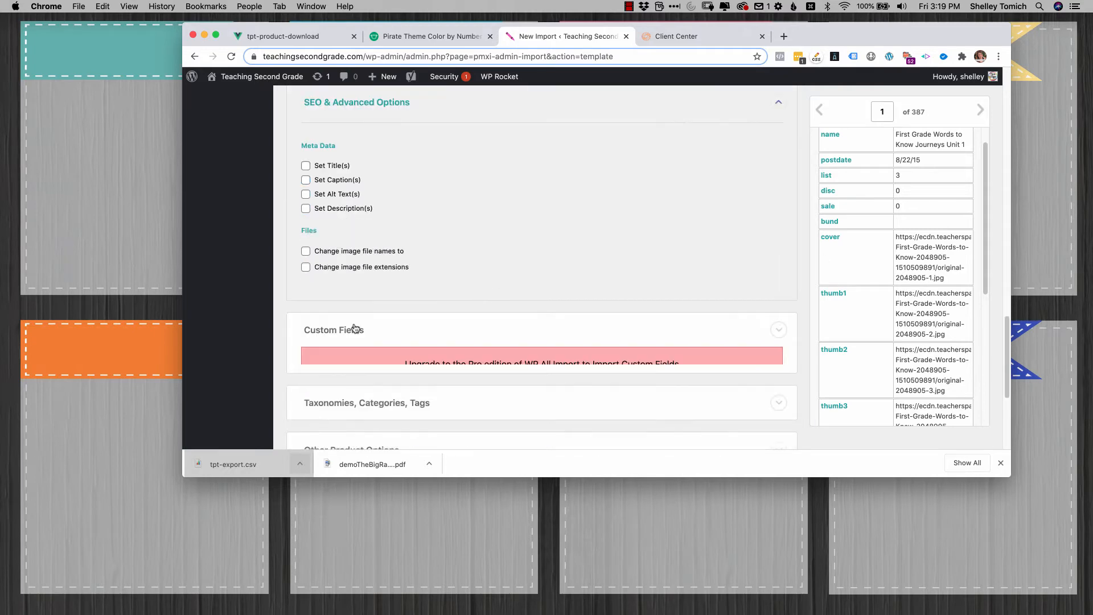
scroll(355, 328, "down", 1)
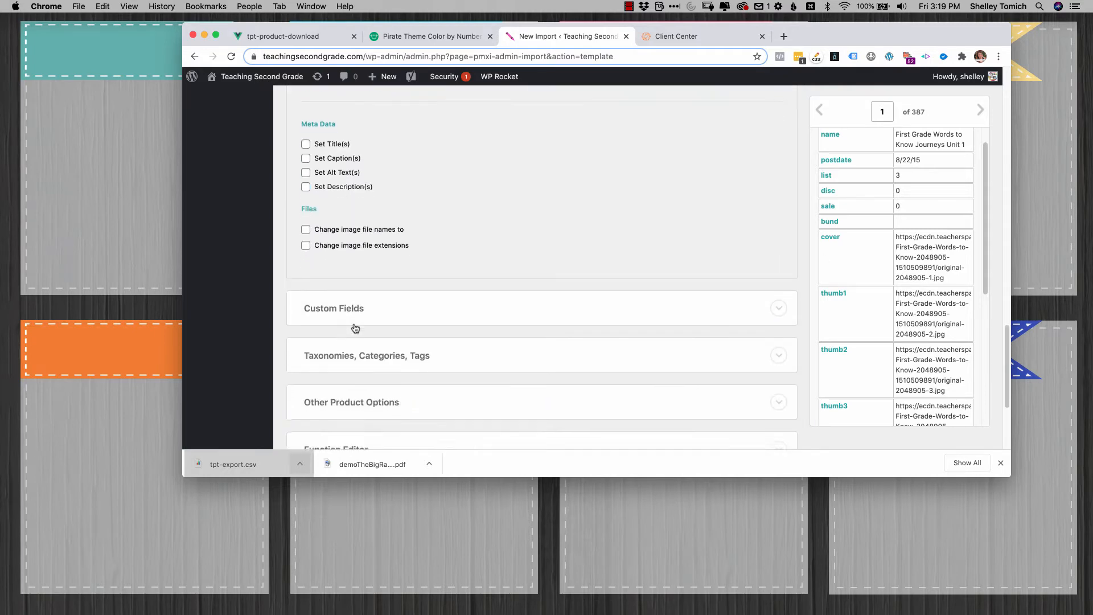
Enable product categories with multiple categories per product and map {thumb1[1]} into the category field
scroll(356, 329, "down", 2)
left_click(380, 299)
scroll(448, 308, "down", 1)
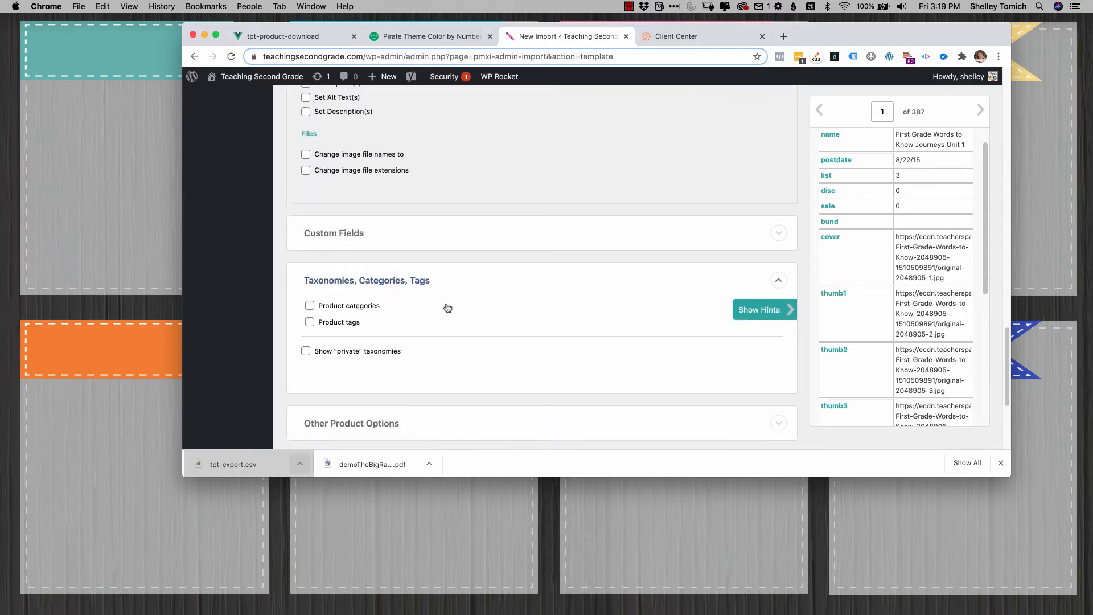
scroll(448, 307, "down", 3)
left_click(310, 183)
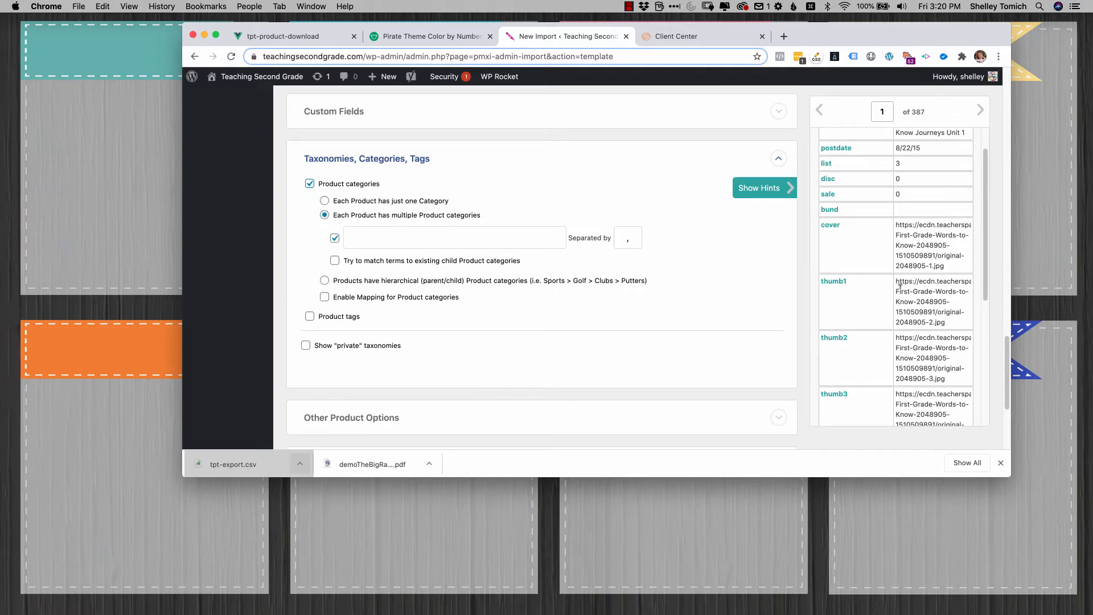
scroll(877, 285, "down", 5)
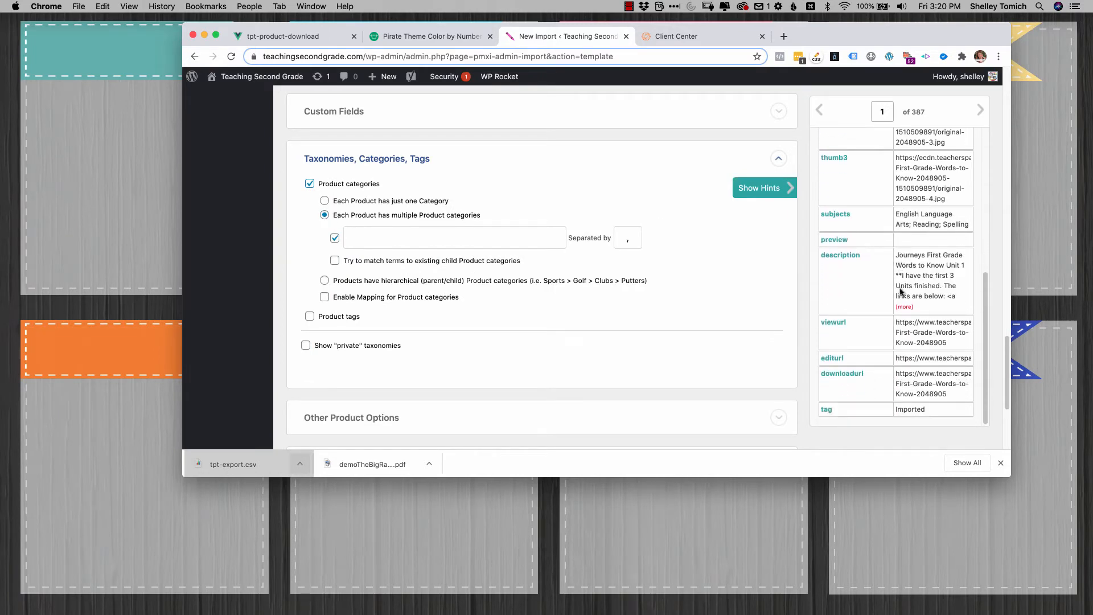
scroll(891, 345, "up", 3)
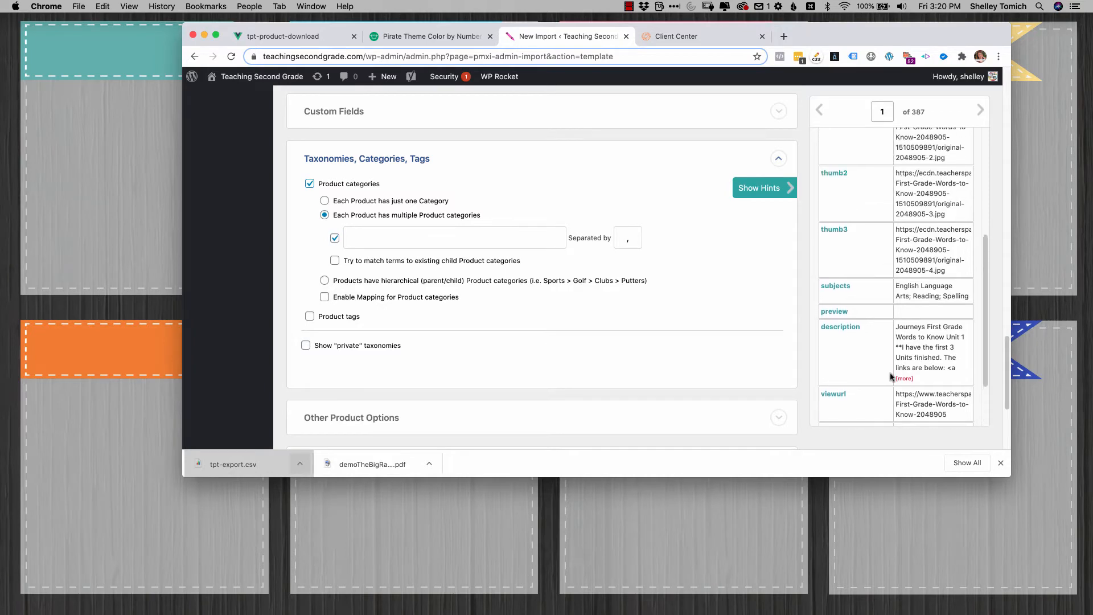
left_click_drag(841, 291, 497, 242)
scroll(412, 257, "down", 1)
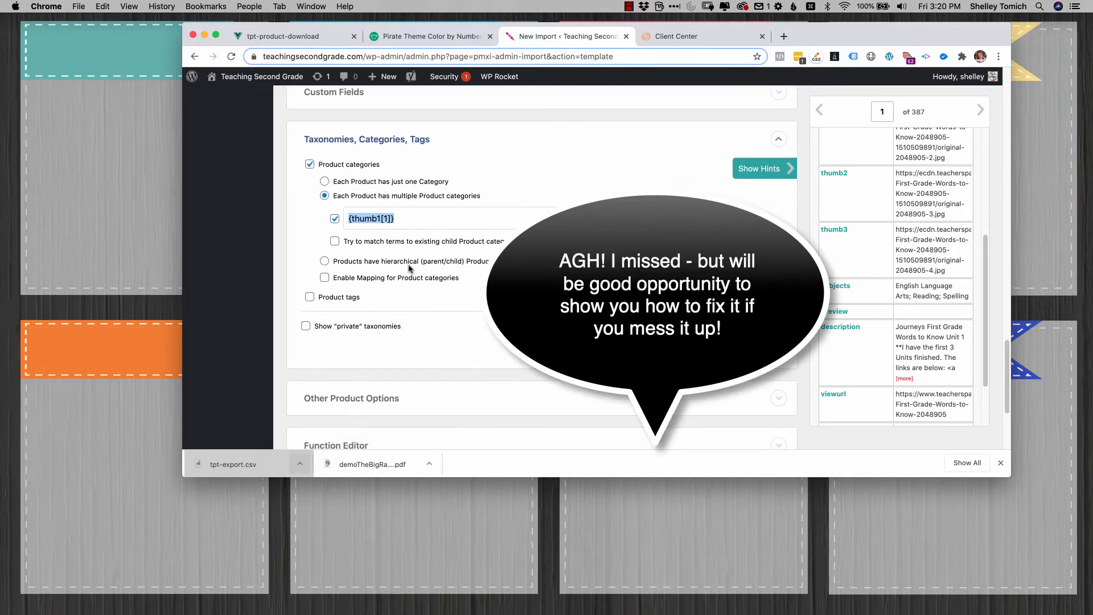
Enable product tags with just one tag per product and set that tag to Imported
left_click(310, 296)
scroll(445, 292, "down", 1)
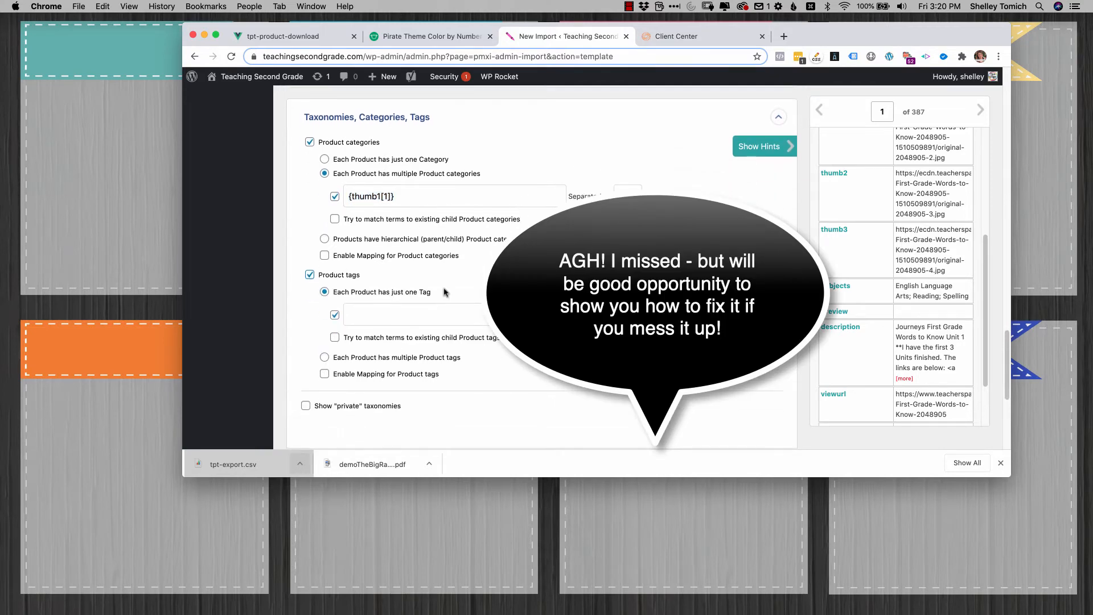
scroll(883, 345, "down", 2)
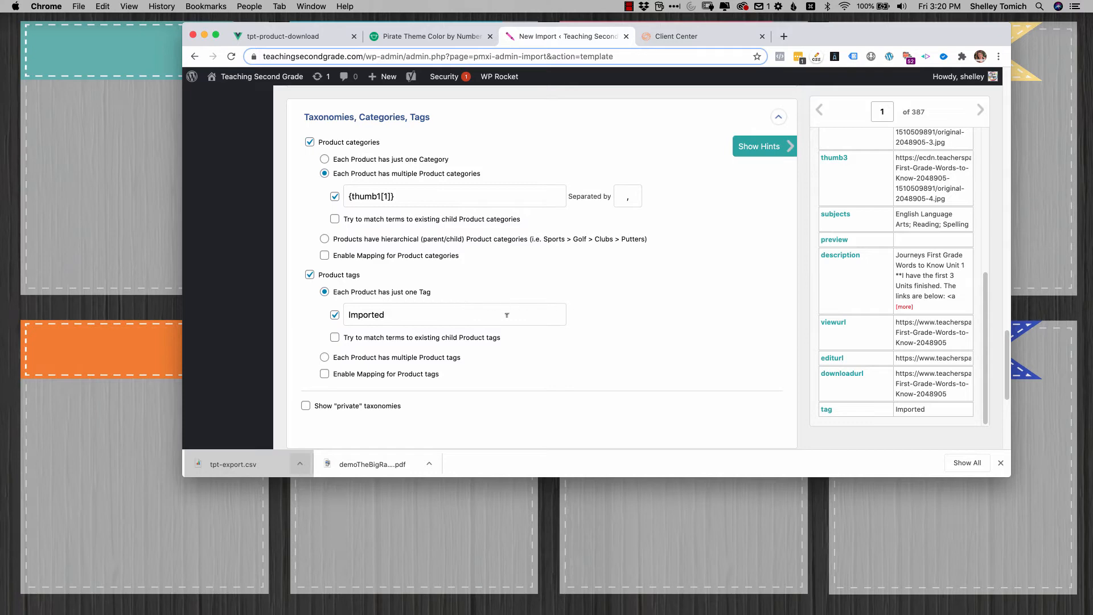
scroll(602, 302, "down", 2)
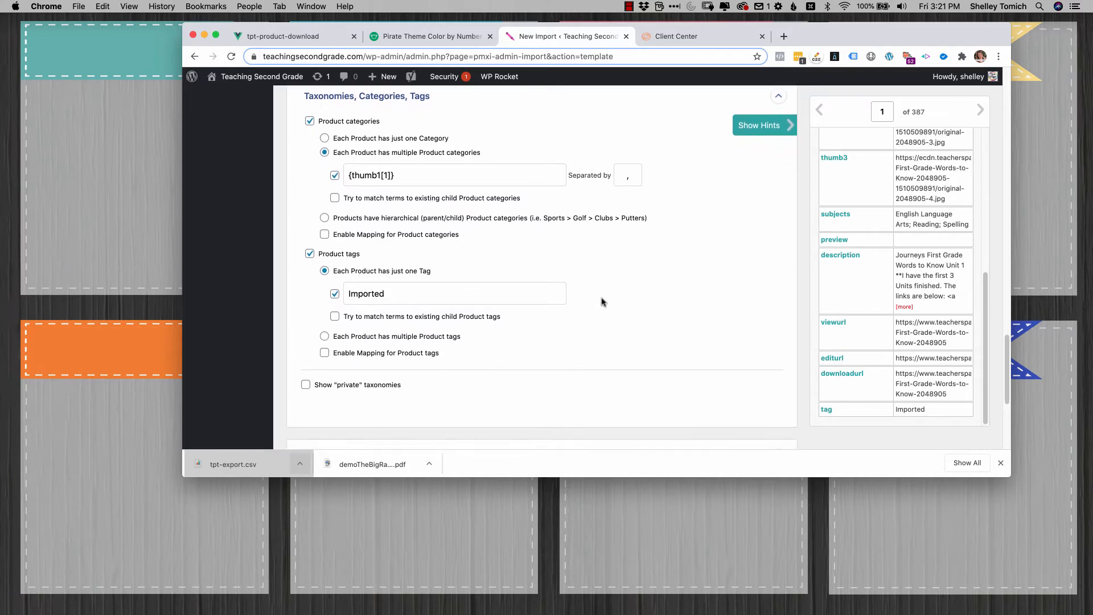
In the other product options, set the post status to Draft and map the post date to {postdate[1]}
scroll(601, 300, "down", 5)
left_click(418, 234)
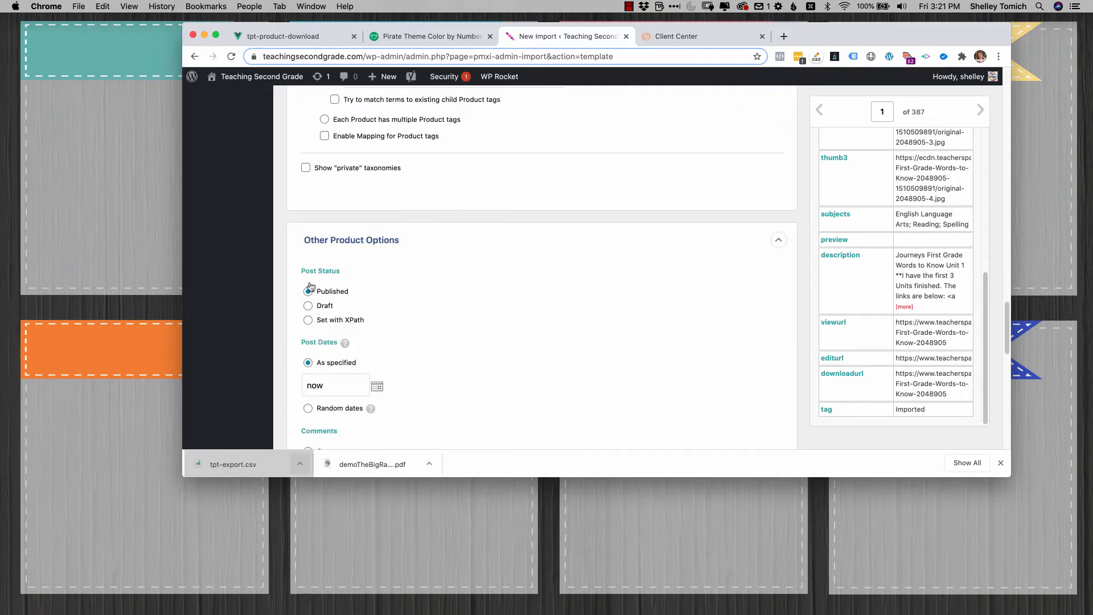
scroll(429, 306, "down", 3)
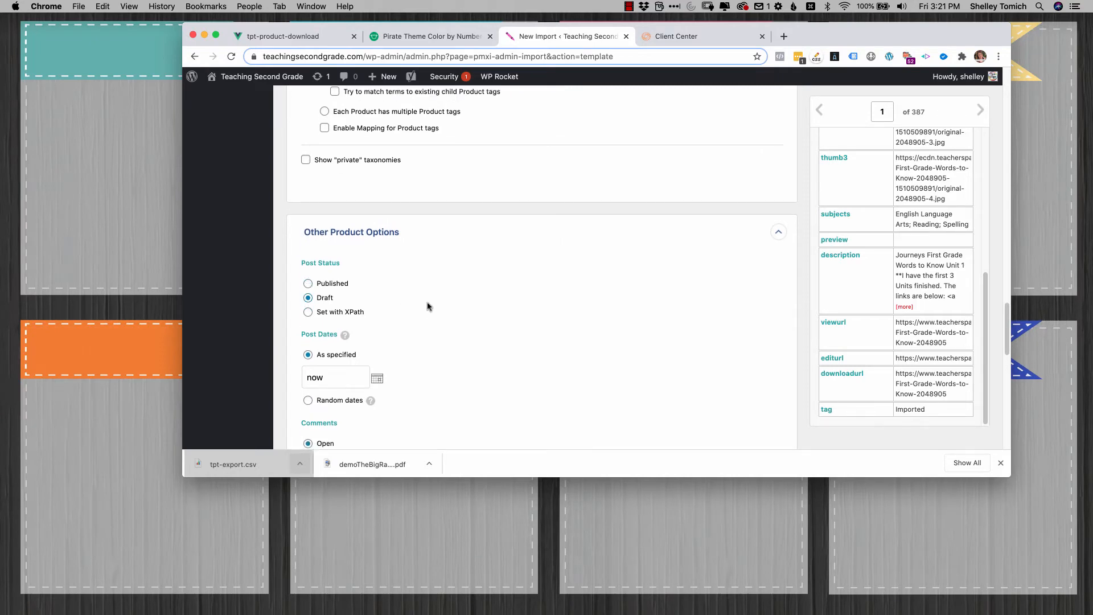
scroll(429, 307, "down", 2)
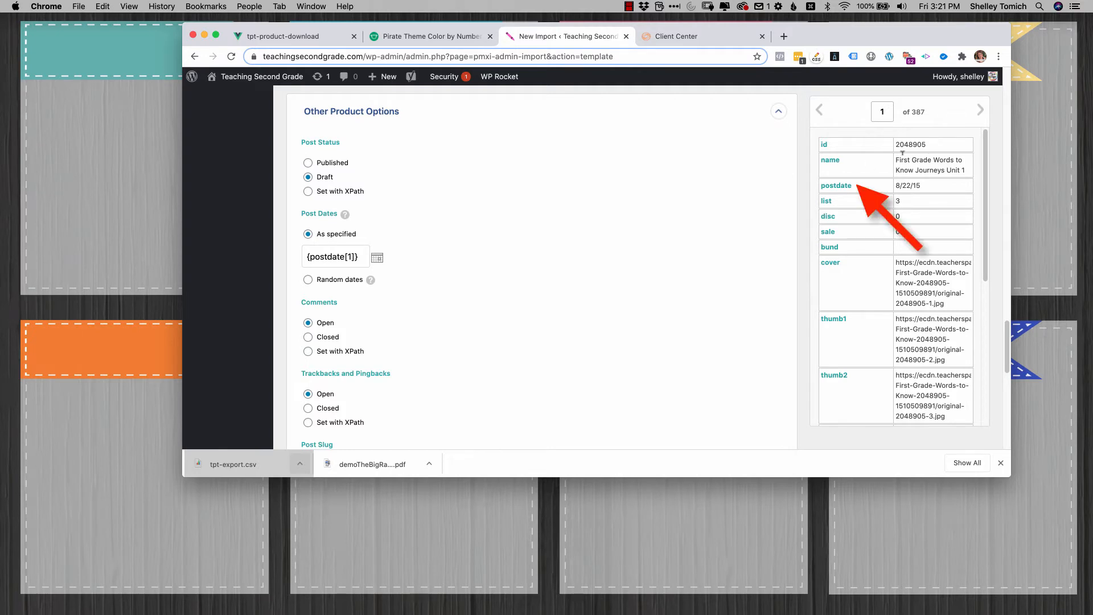
Set trackbacks and pingbacks to Closed and enter the site author's username as the post author
scroll(325, 275, "down", 2)
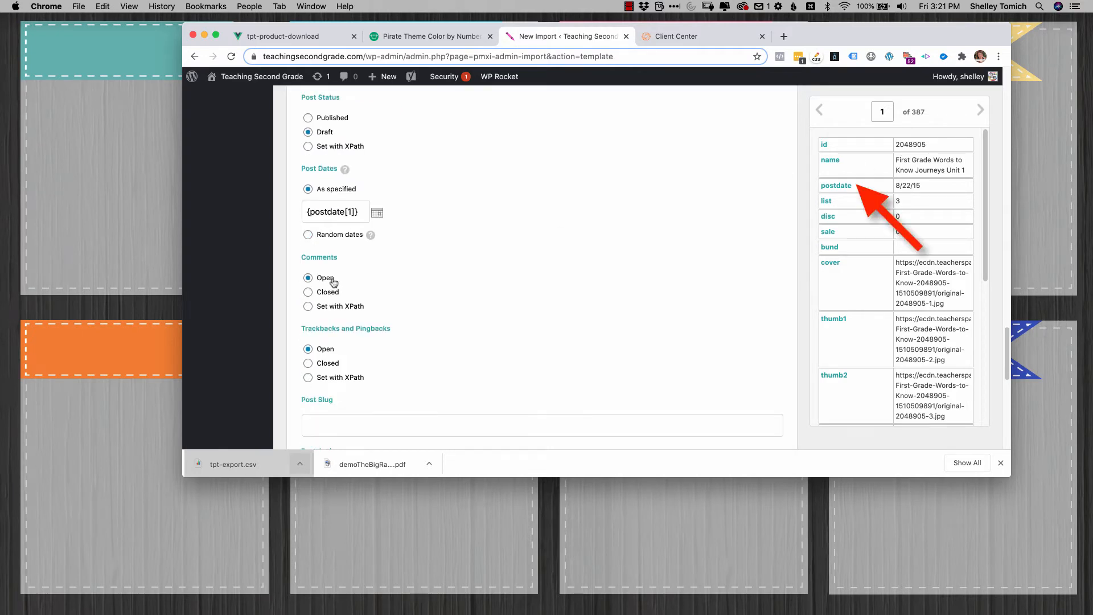
scroll(334, 283, "down", 3)
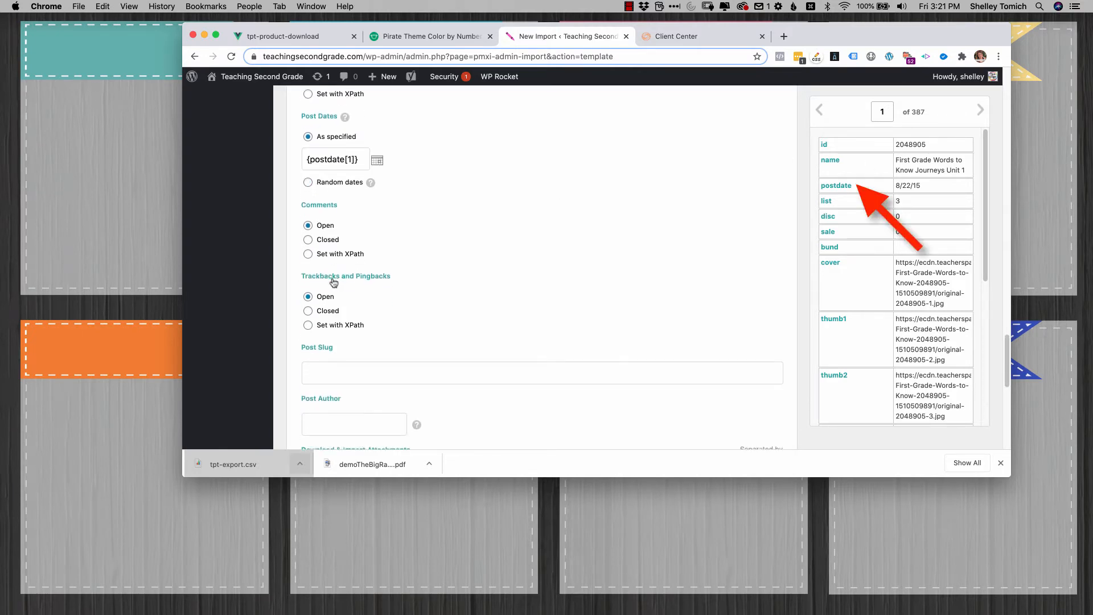
left_click(308, 297)
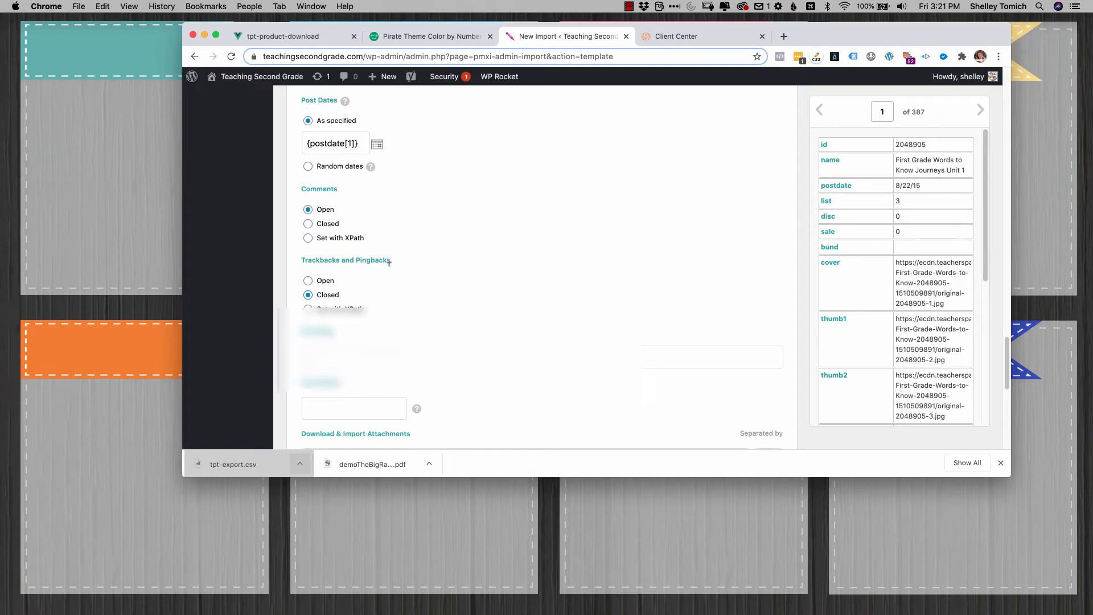
scroll(348, 279, "down", 5)
left_click(342, 301)
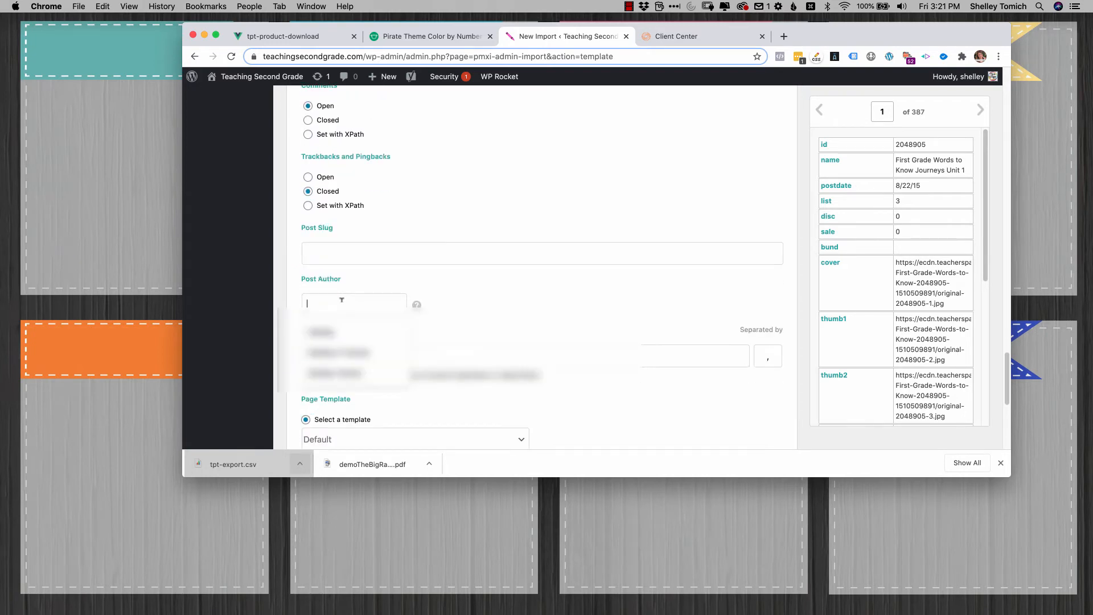
type("Tracy")
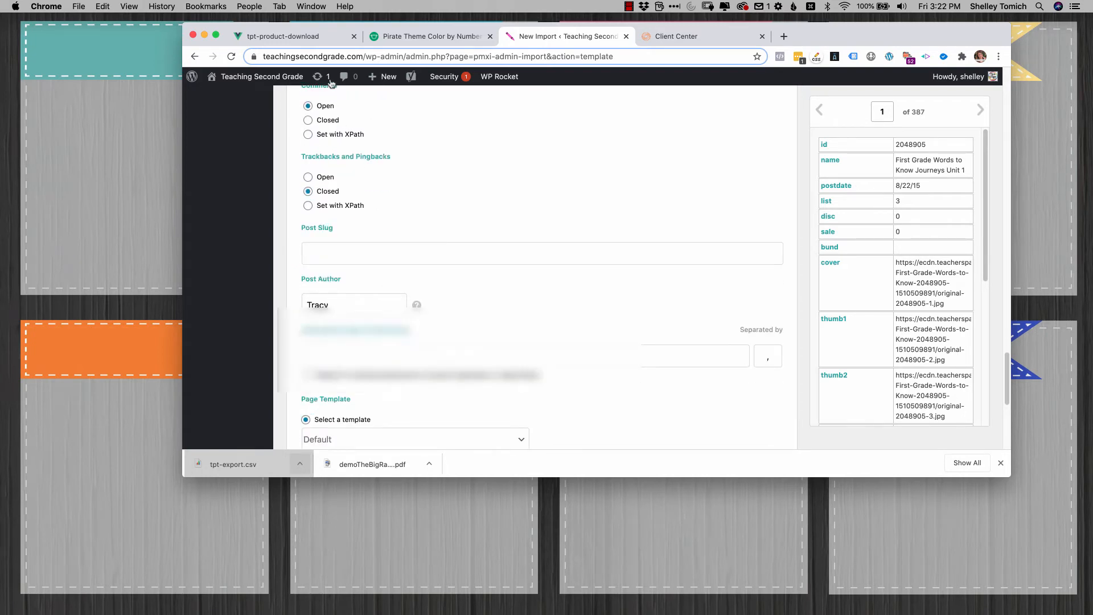
Open the site's dashboard in a separate browser tab and list the Administrator users to check their usernames
left_click(284, 80, "super")
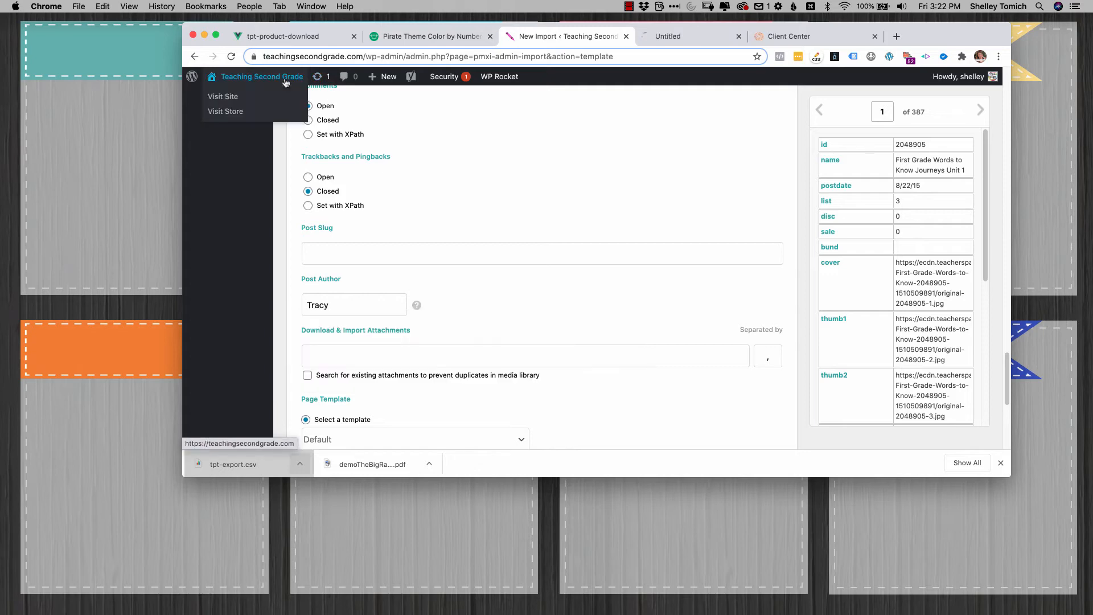
left_click(701, 36)
left_click(210, 228)
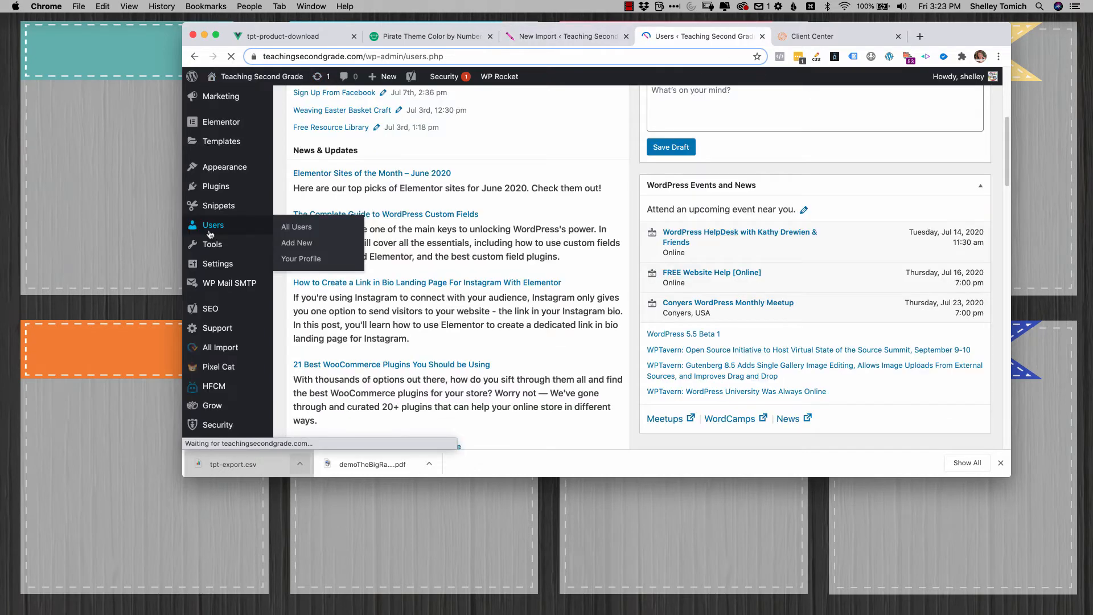
left_click(359, 186)
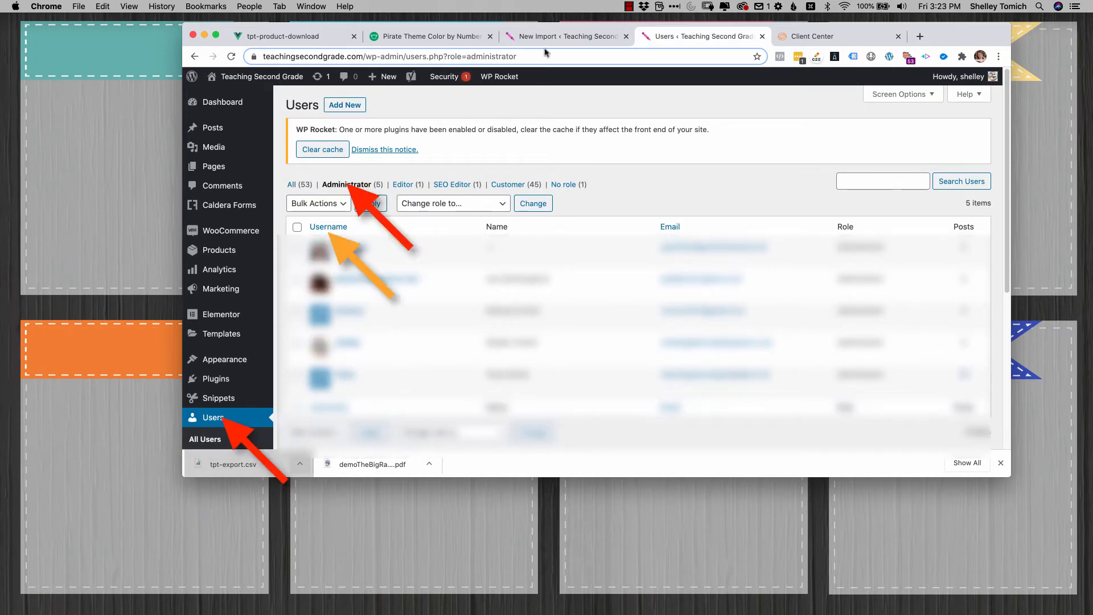
Back in the import, save the settings as a template named TpT to Woo and continue to Step 4
left_click(592, 36)
scroll(541, 268, "down", 2)
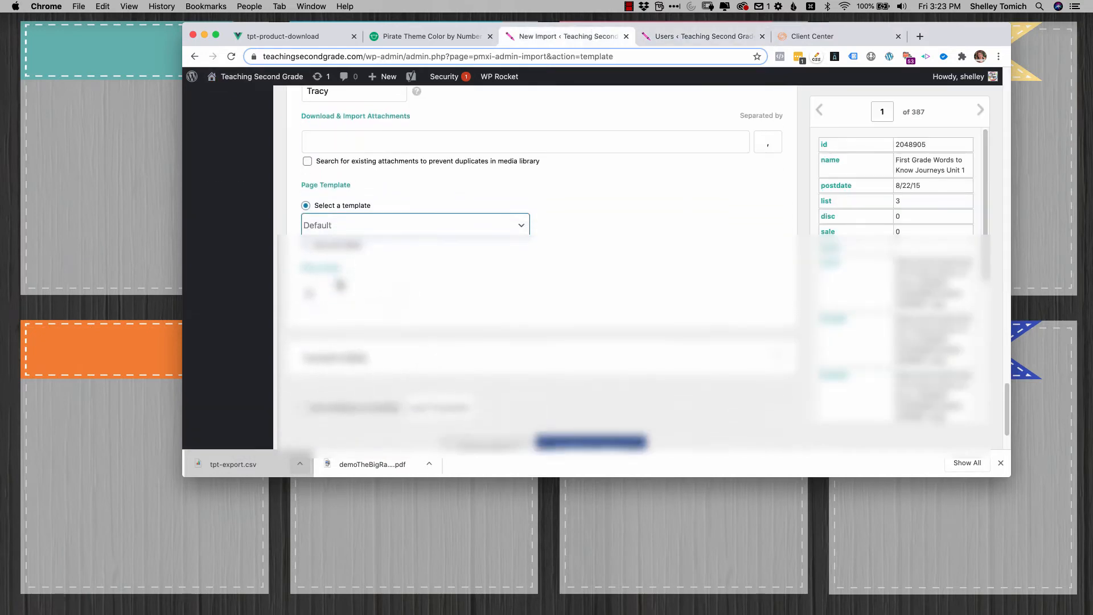
scroll(340, 285, "down", 3)
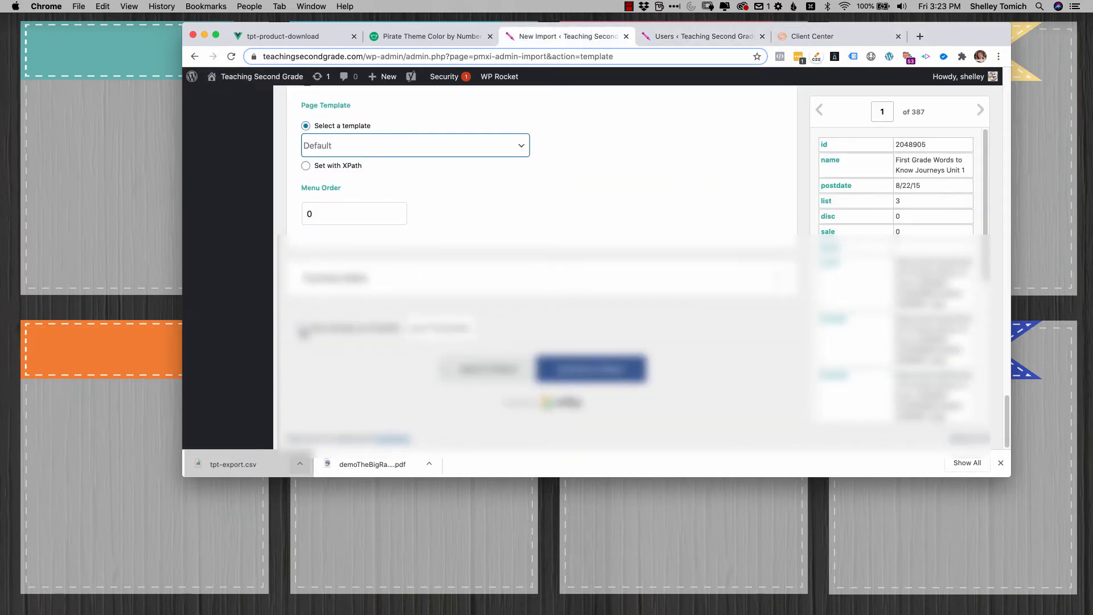
left_click(303, 328)
left_click(482, 328)
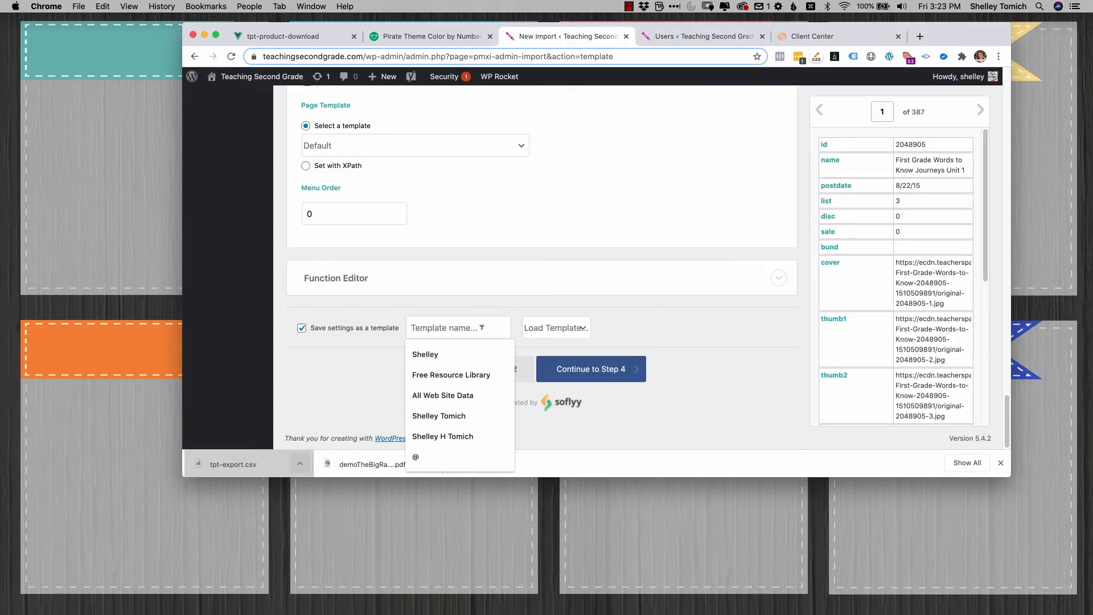
type("TpT to Woo")
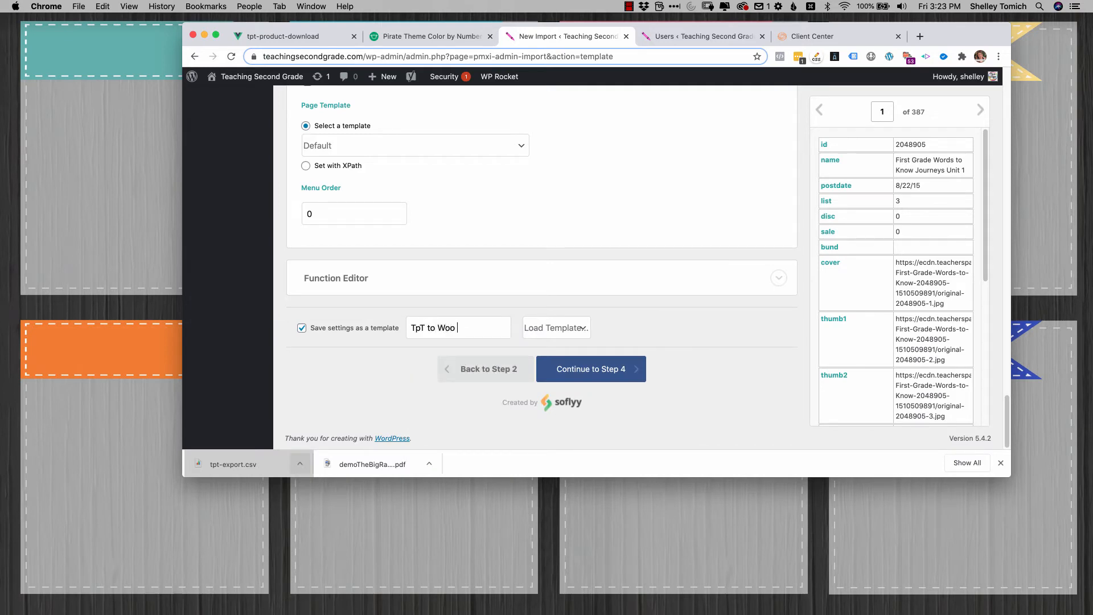
scroll(500, 334, "up", 15)
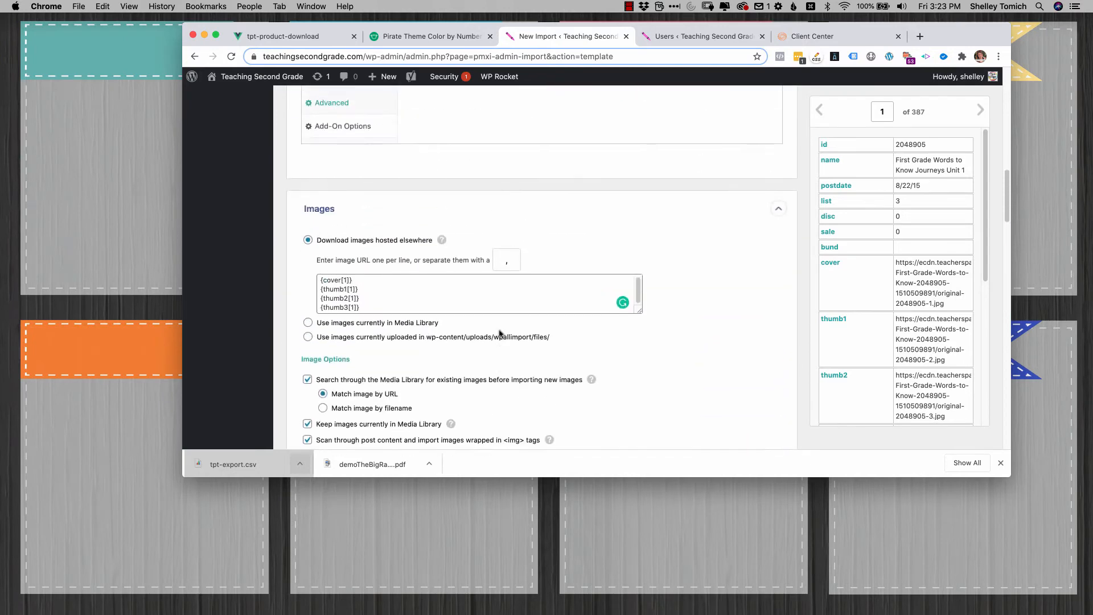
scroll(500, 334, "up", 15)
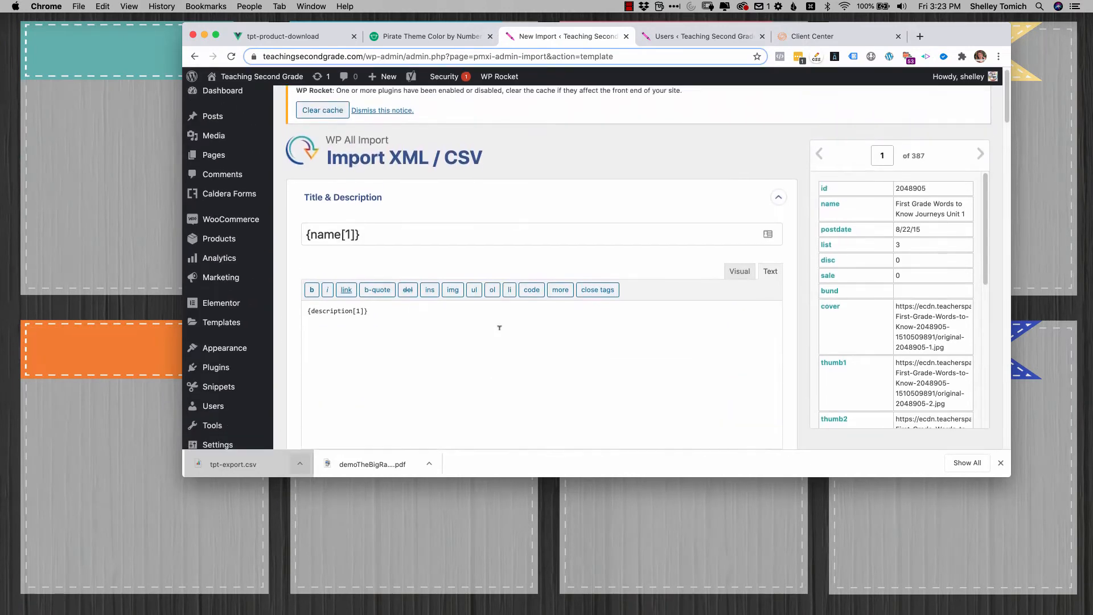
scroll(500, 328, "down", 20)
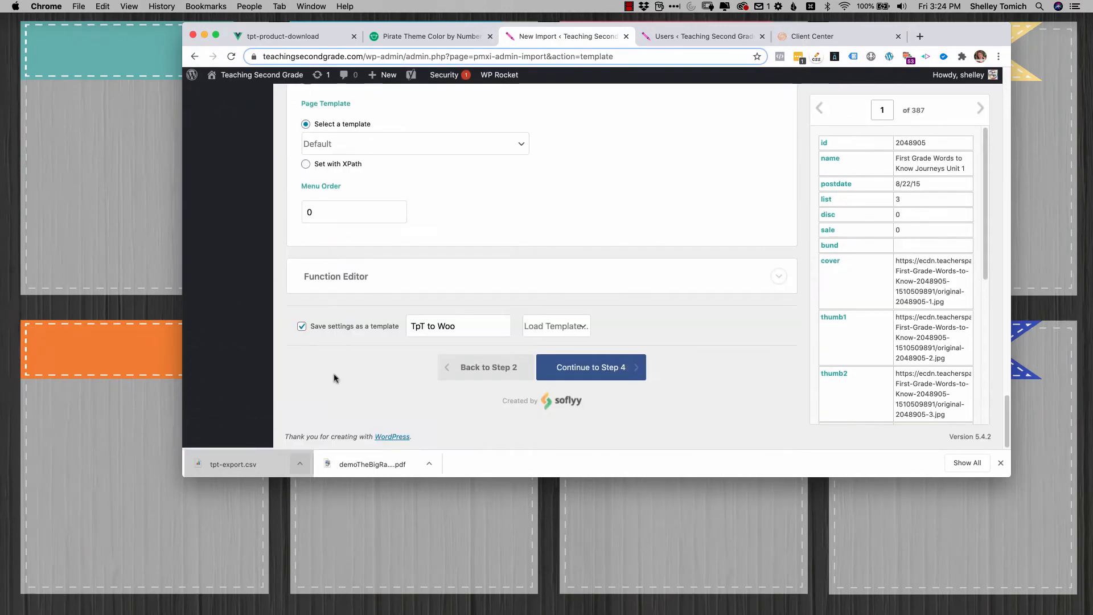
left_click(565, 375)
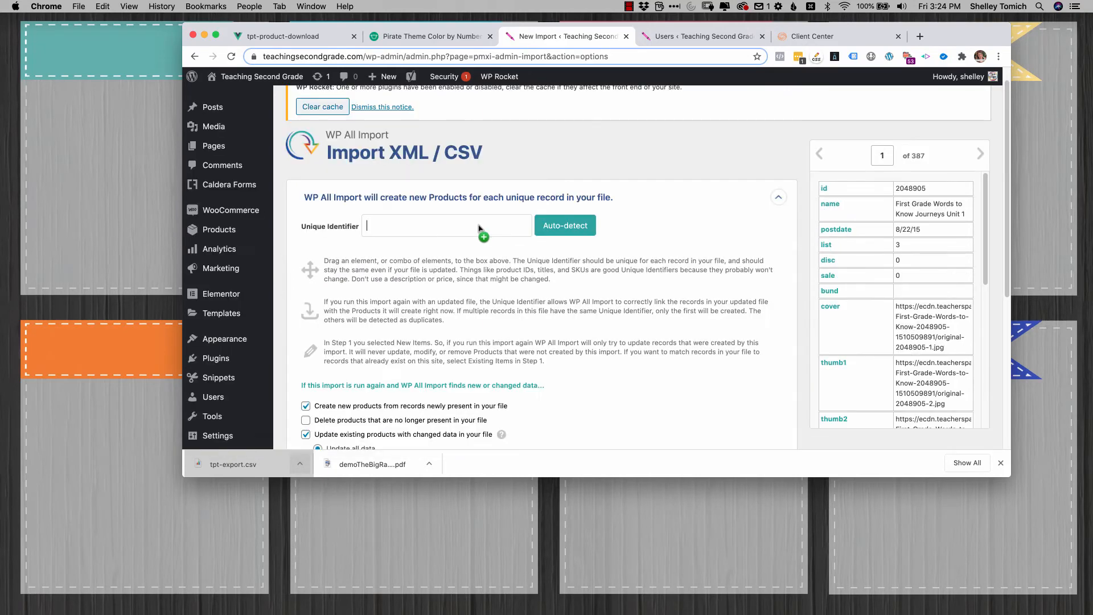
Map {id[1]} as the Unique Identifier and keep the options to create new products and update all data
left_click_drag(824, 188, 480, 229)
scroll(399, 308, "down", 2)
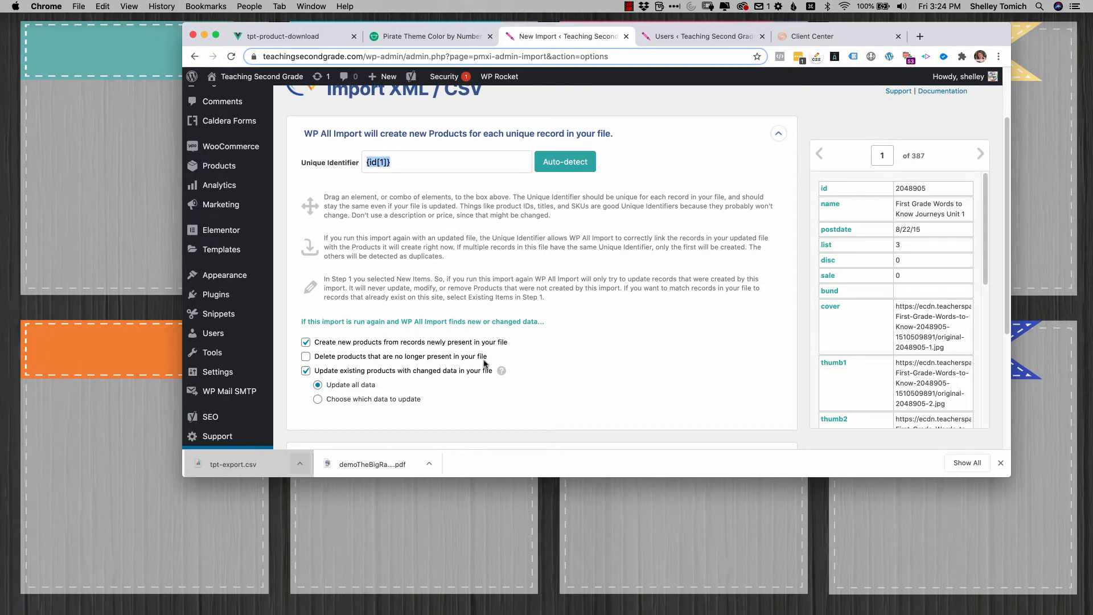
scroll(480, 330, "down", 1)
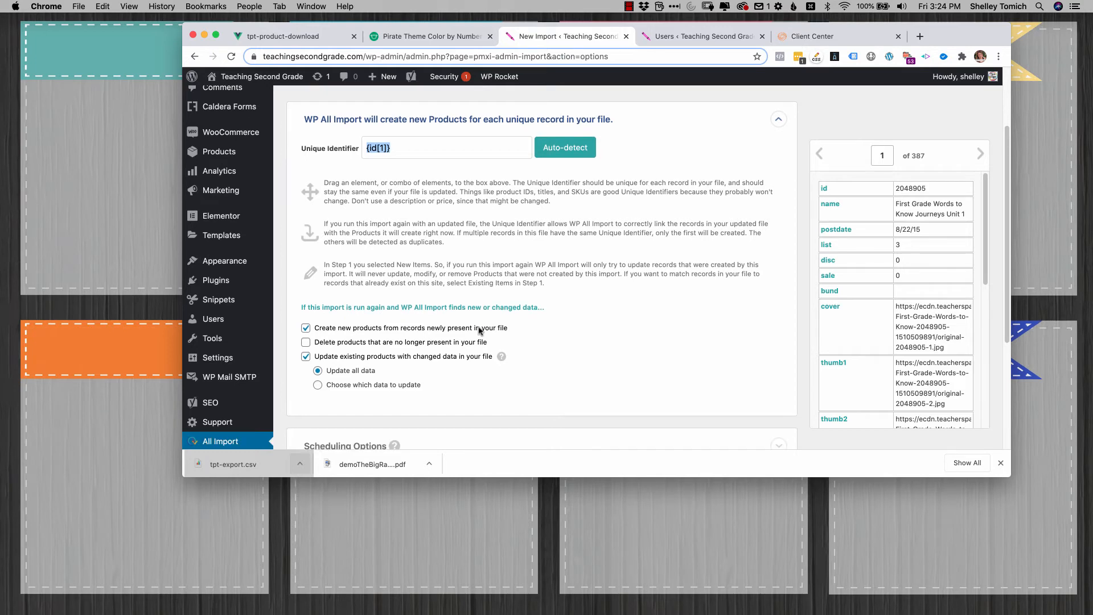
scroll(479, 319, "down", 5)
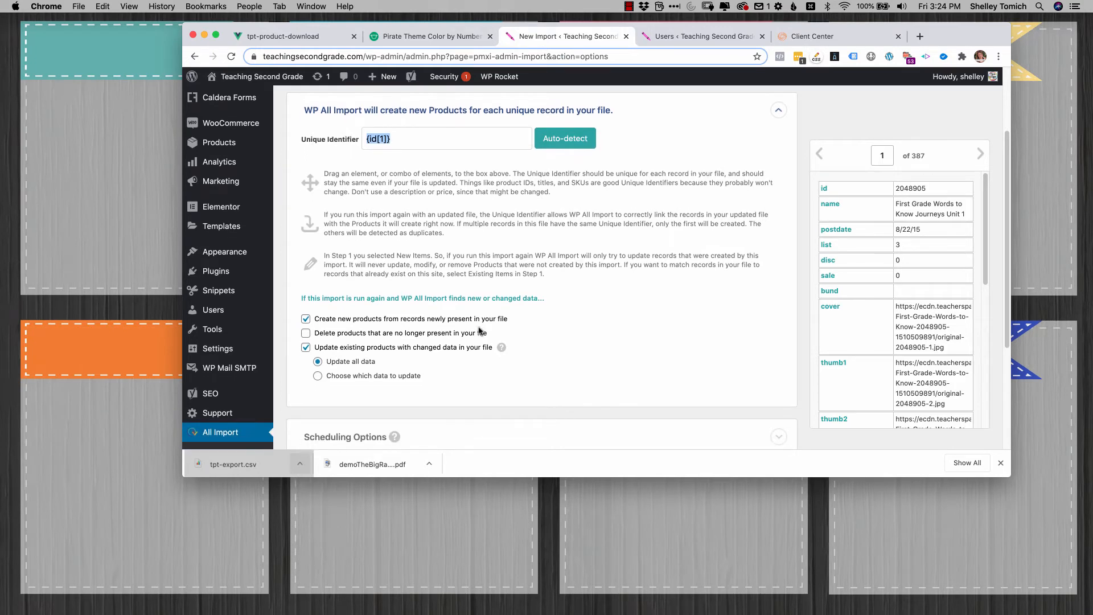
Enter Woo Excel 3 as the friendly name in the advanced settings, and confirm and run the import
mouse_move(394, 299)
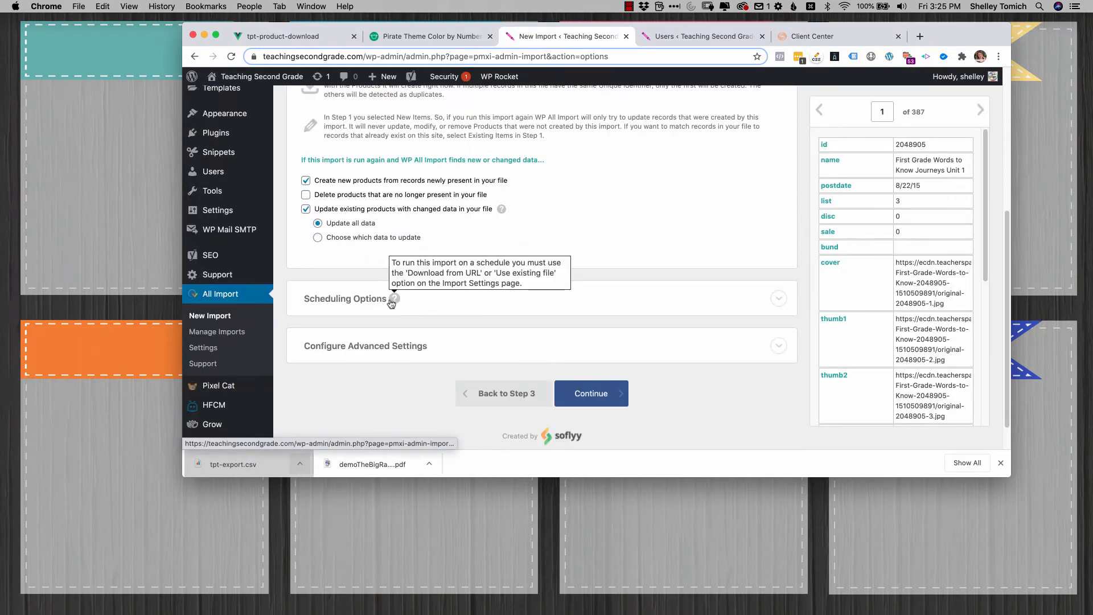
left_click(422, 345)
scroll(407, 267, "down", 5)
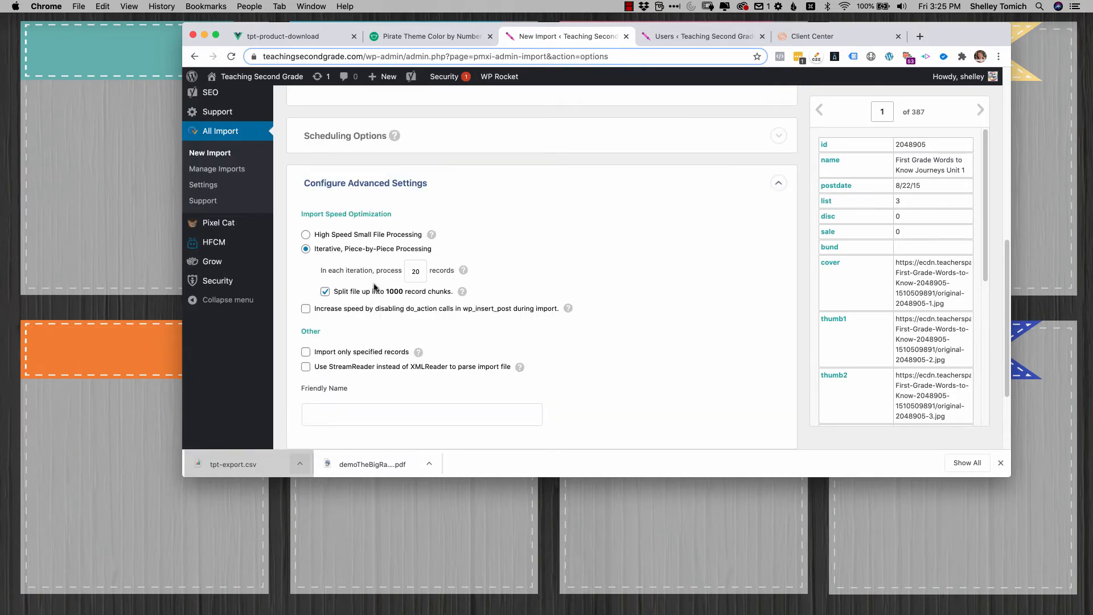
scroll(374, 288, "down", 1)
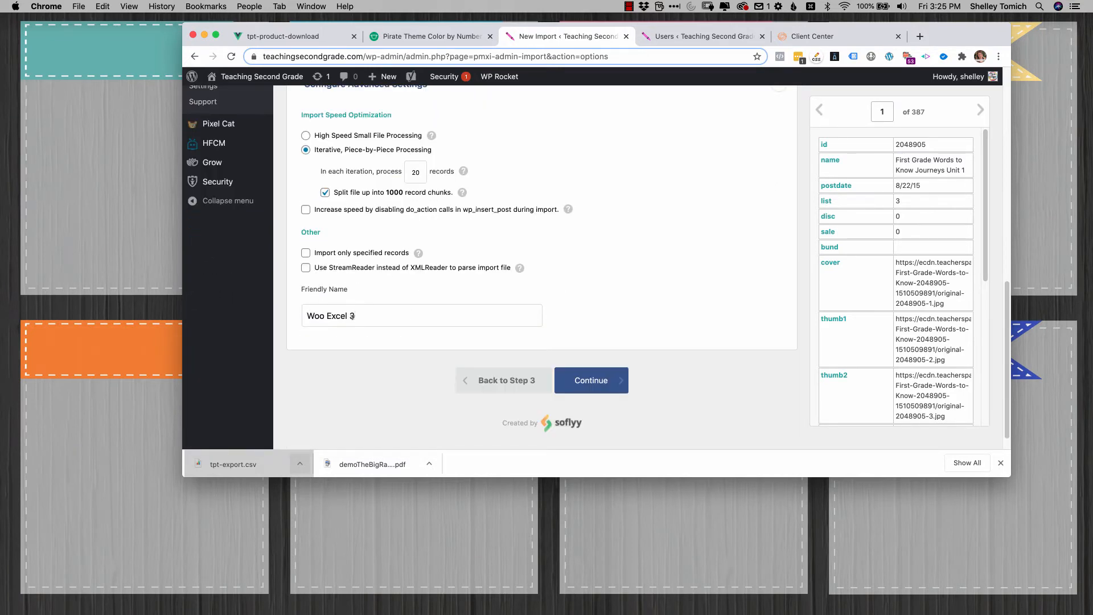
left_click(625, 380)
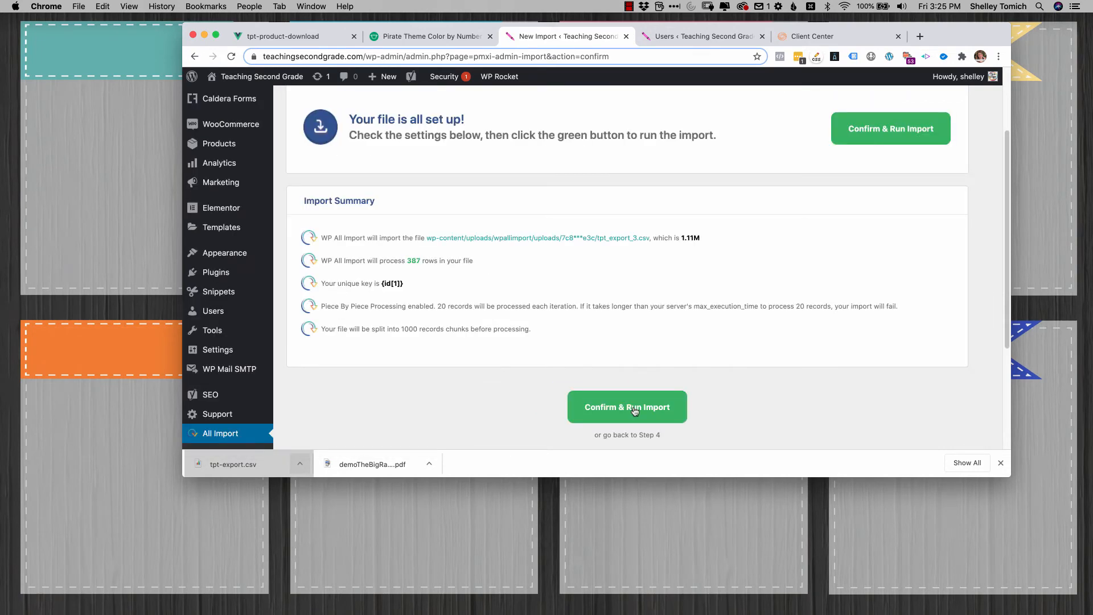
left_click(635, 408)
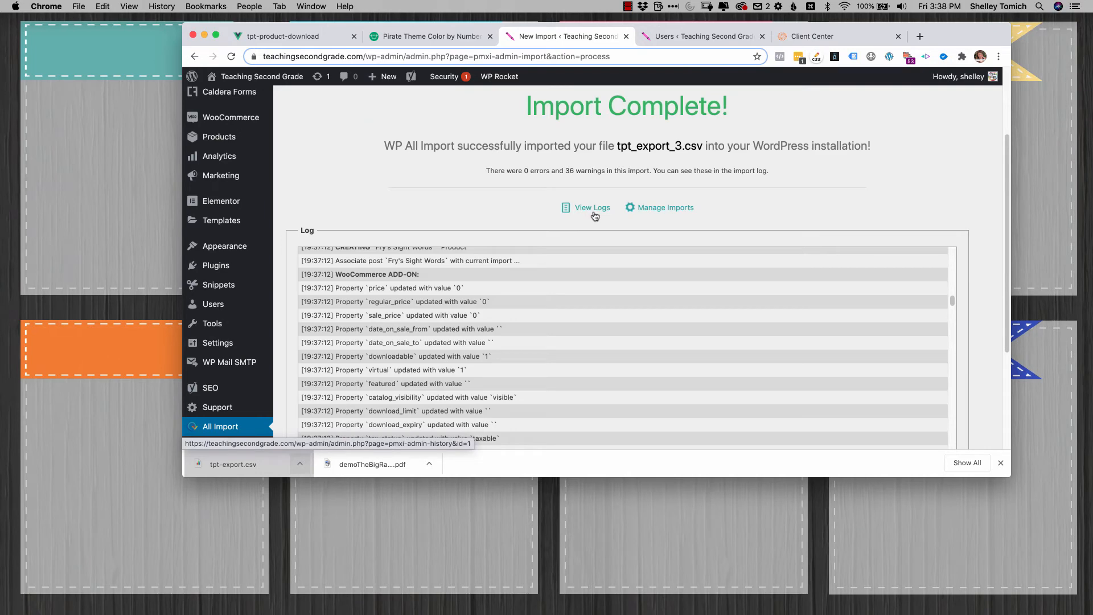
View the completed import's history log and list the store's draft products in a separate browser tab
left_click(595, 213)
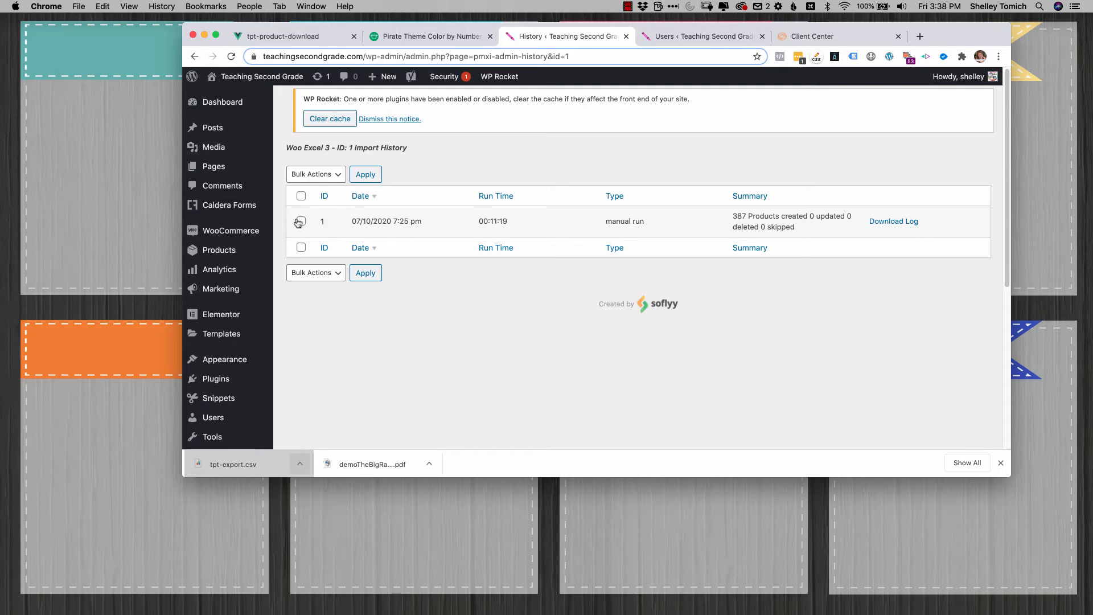
right_click(239, 249)
left_click(274, 256)
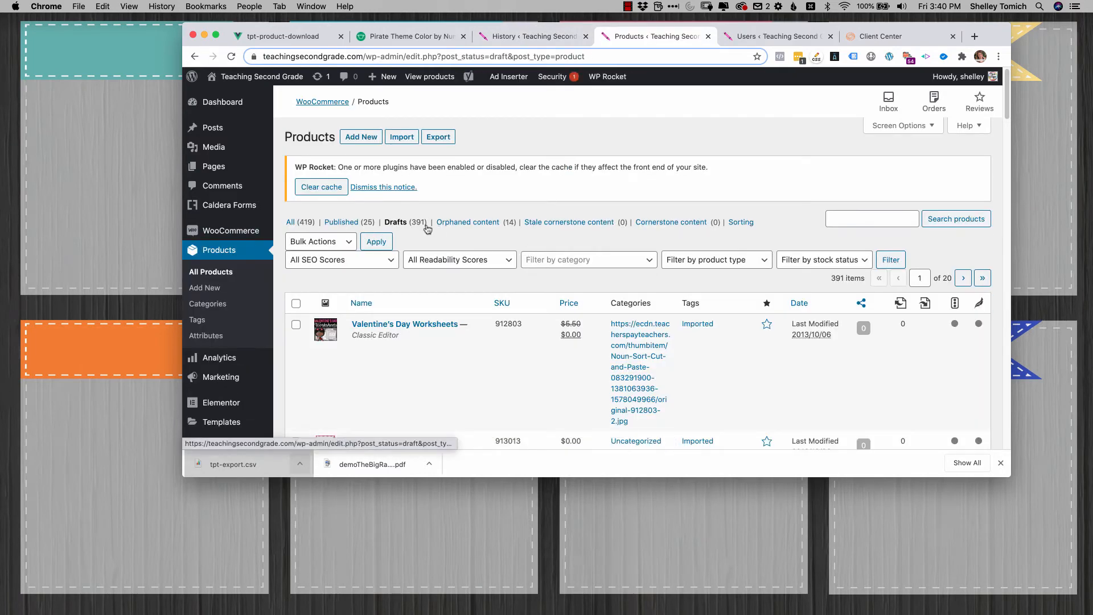
left_click(520, 36)
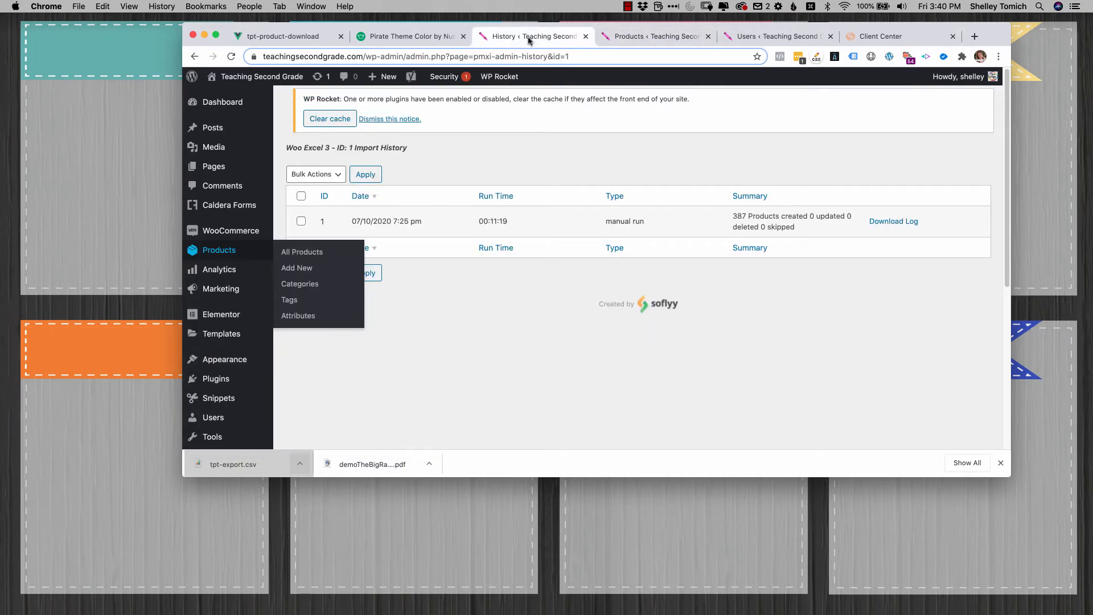
left_click(655, 36)
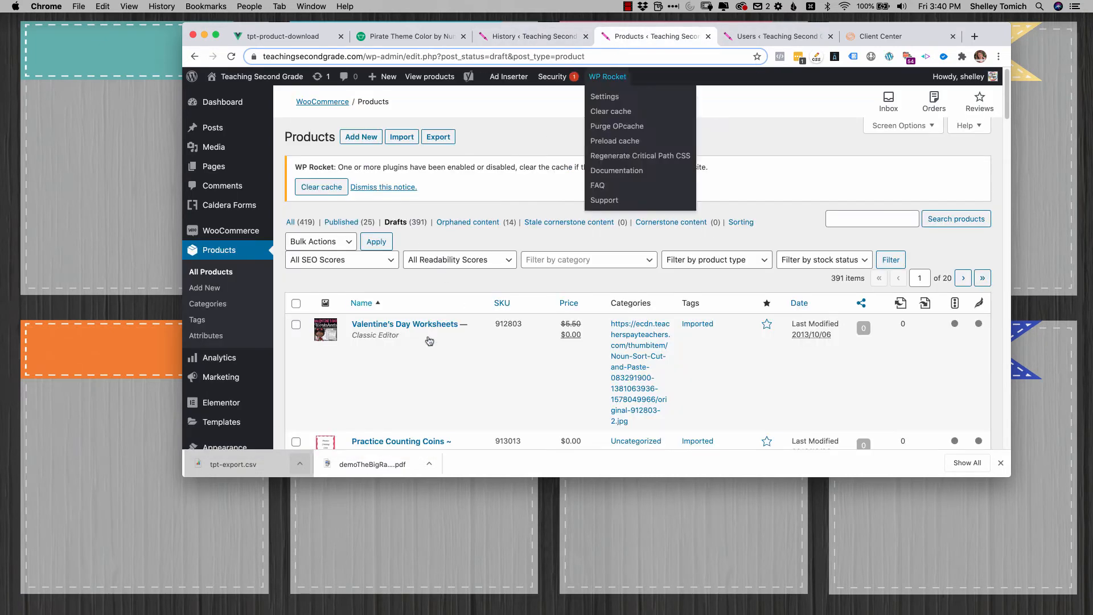
Examine the draft products' prices, categories and tags for mapping mistakes from the import
scroll(487, 175, "down", 5)
scroll(487, 175, "up", 6)
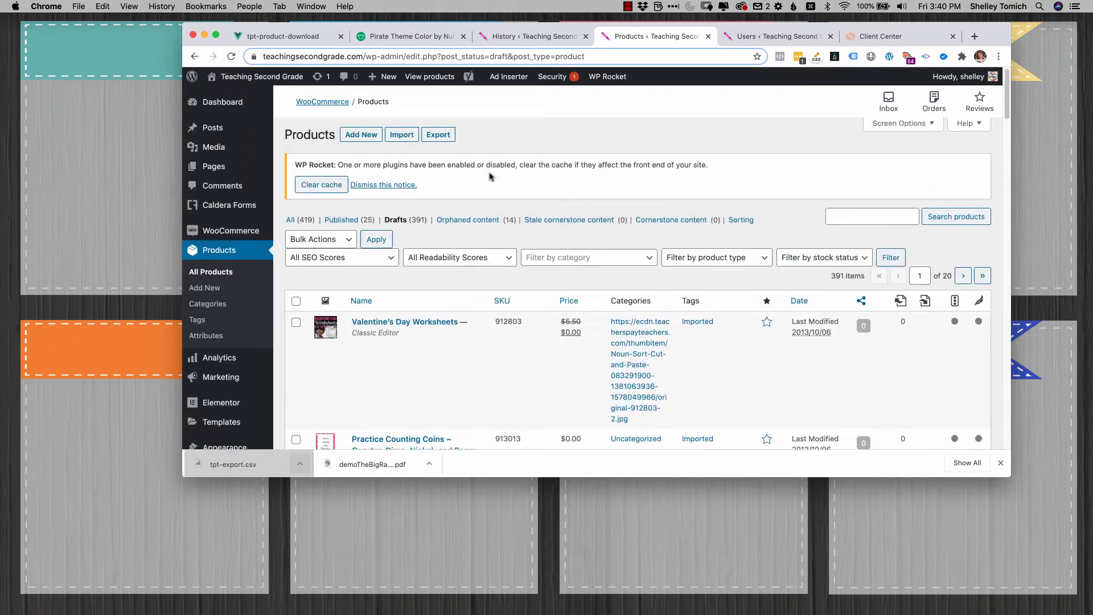
scroll(411, 293, "down", 5)
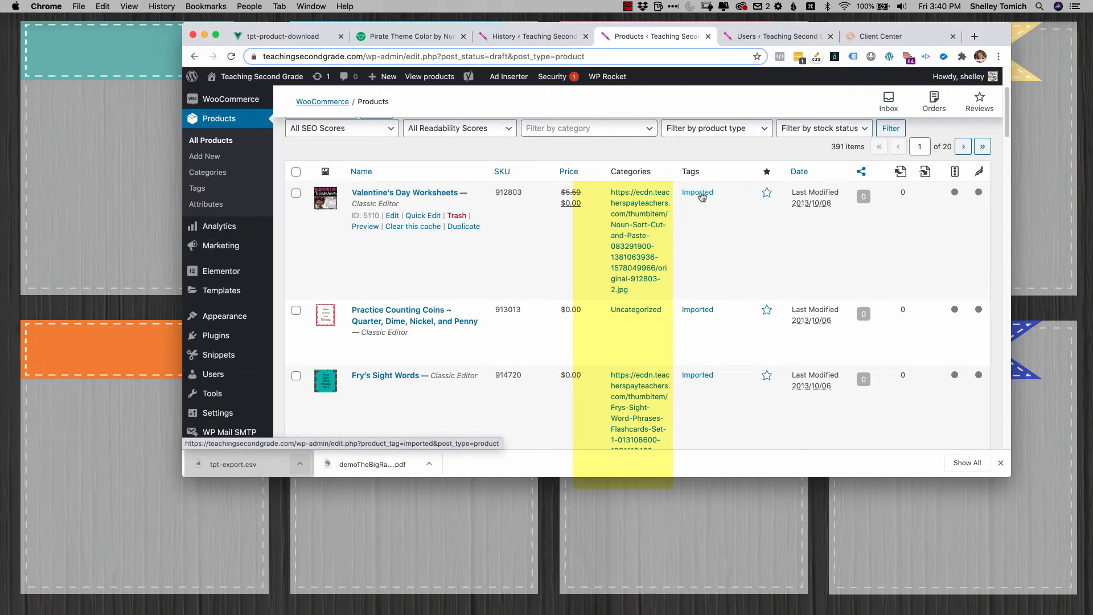
scroll(702, 197, "down", 10)
scroll(670, 197, "up", 3)
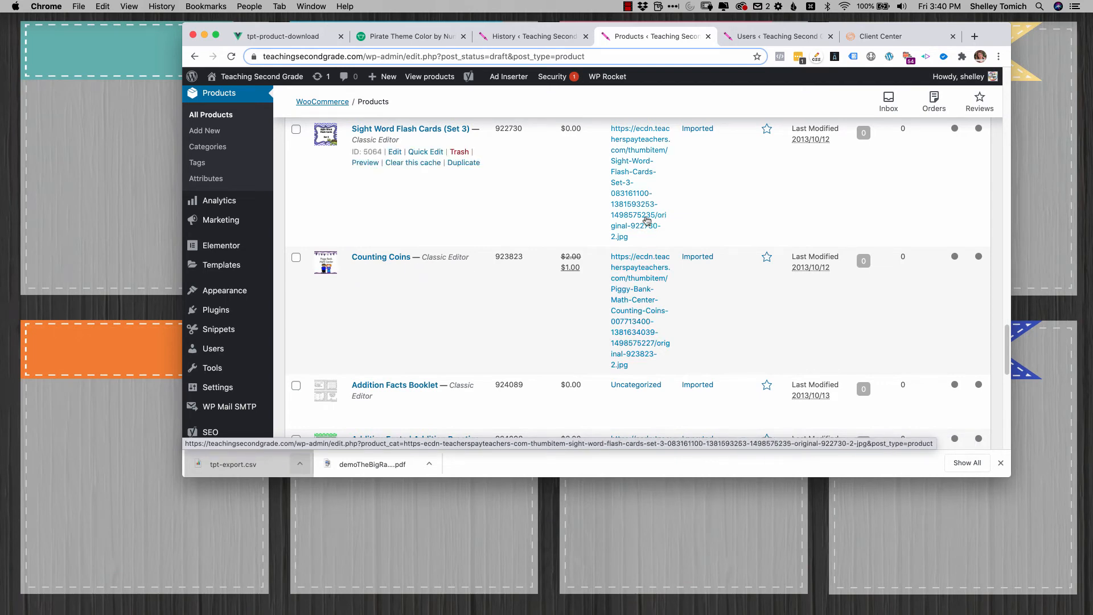
scroll(542, 190, "up", 8)
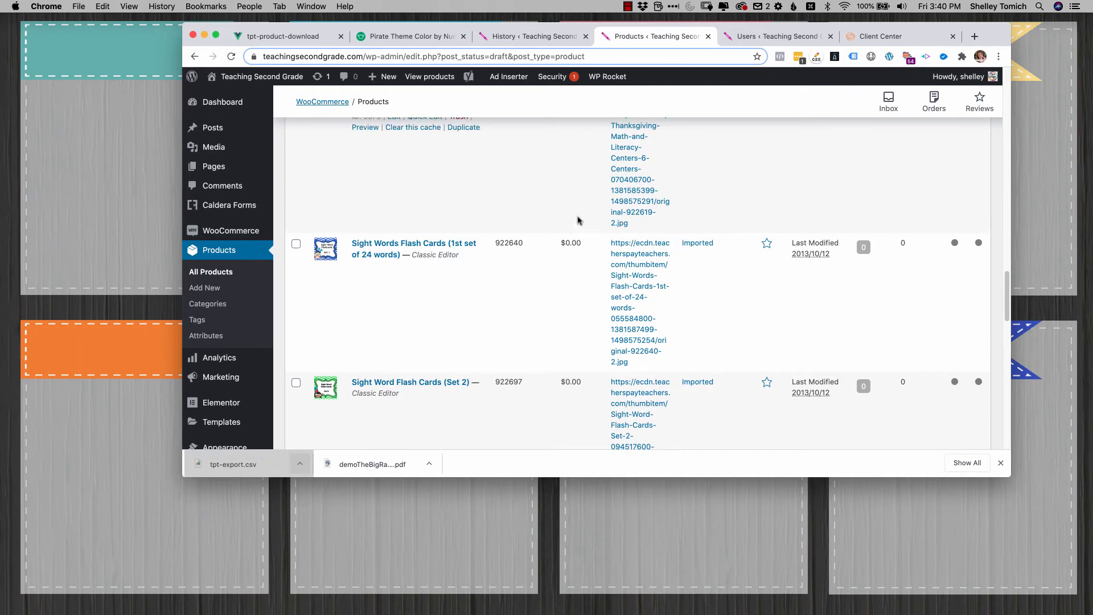
scroll(579, 221, "up", 10)
scroll(578, 221, "up", 6)
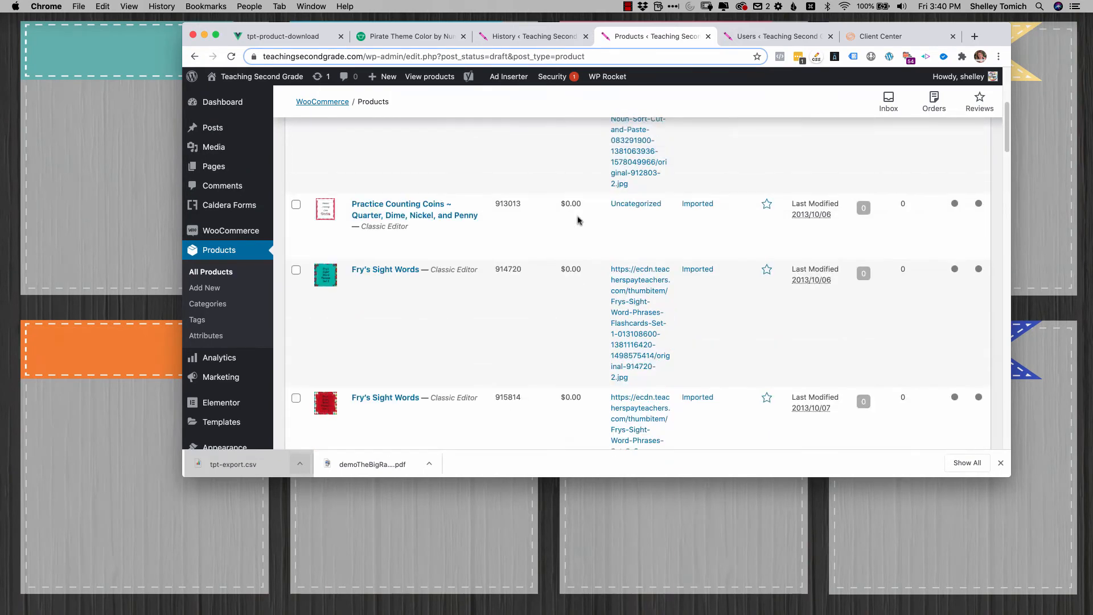
Start a new import of tpt-export 3.csv into existing WooCommerce Products, continue to Step 3 and load the saved mapping template
key("ctrl+shift+Tab")
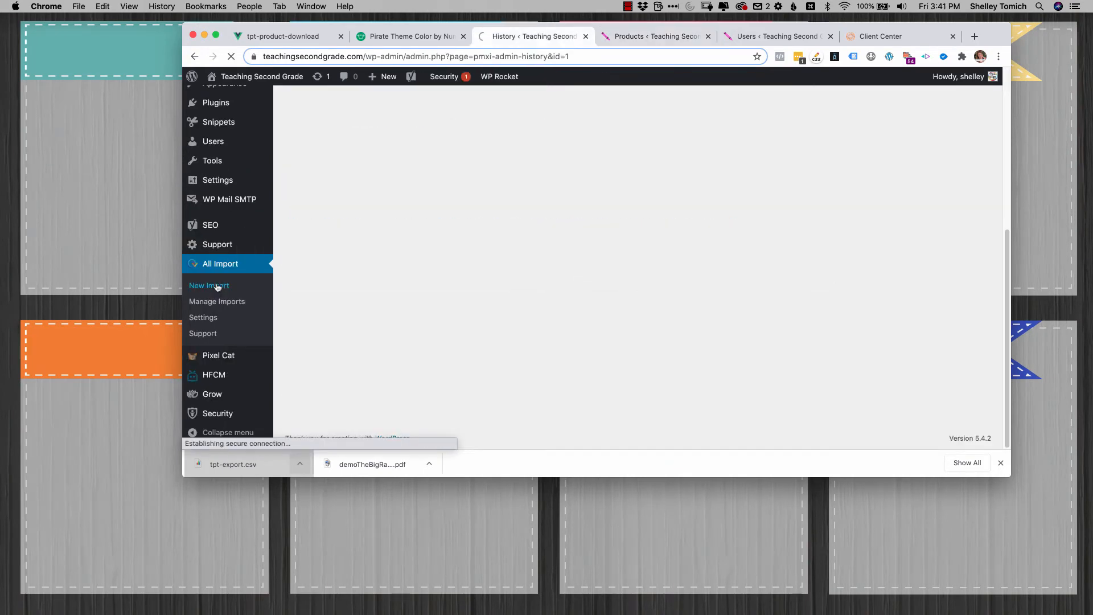
left_click(219, 290)
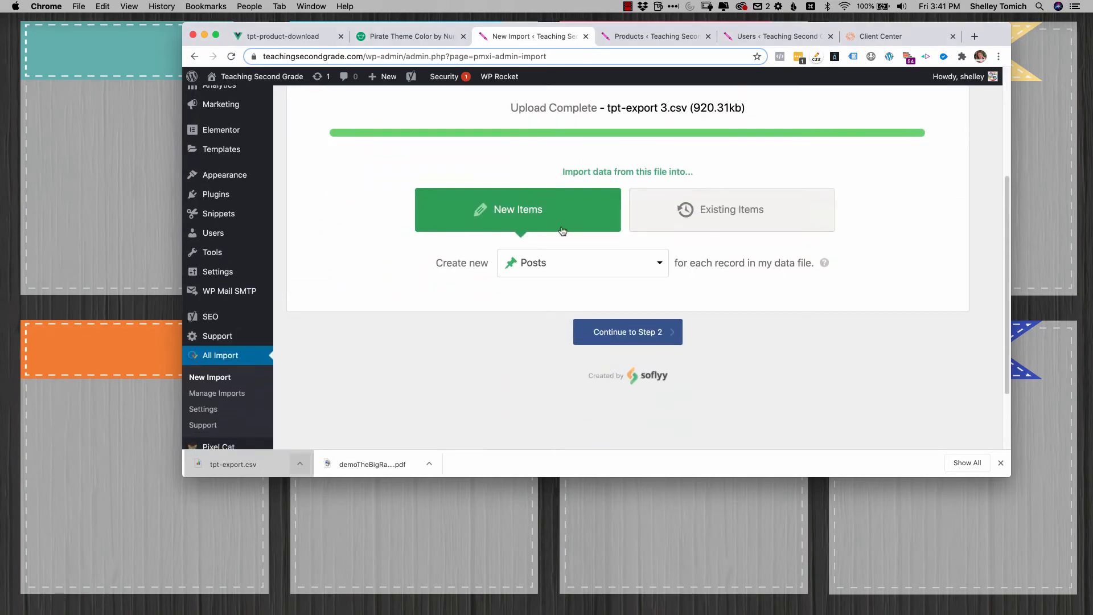
left_click(678, 222)
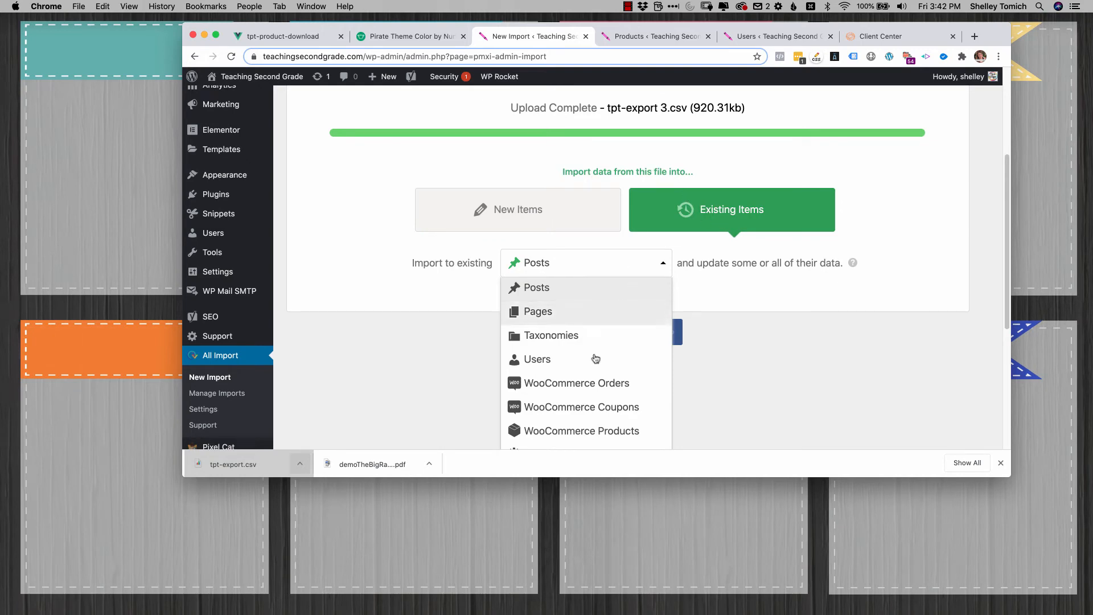
left_click(602, 436)
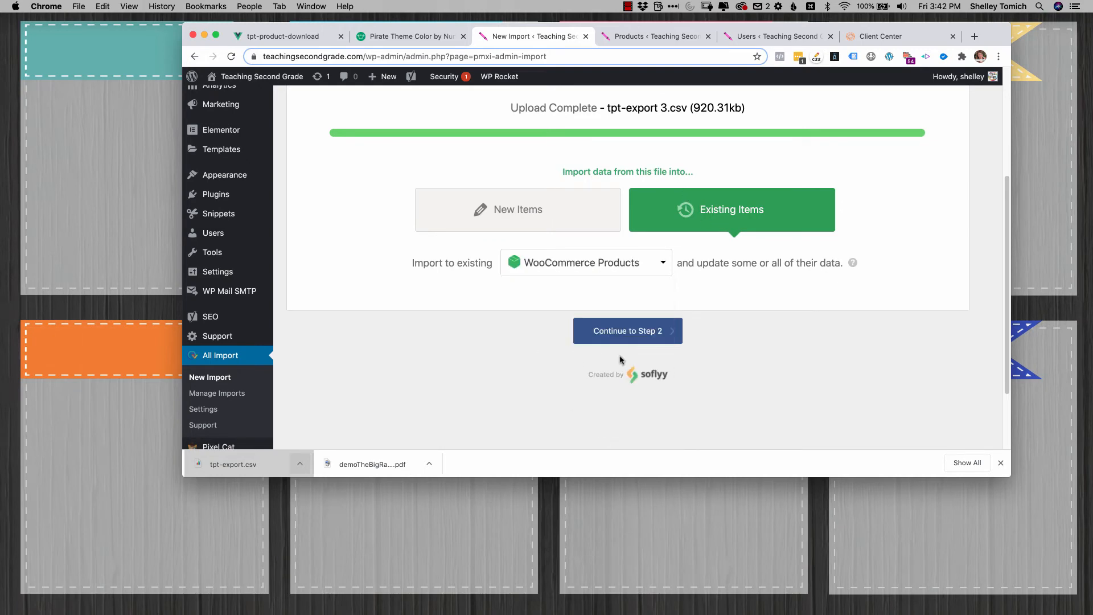
left_click(620, 340)
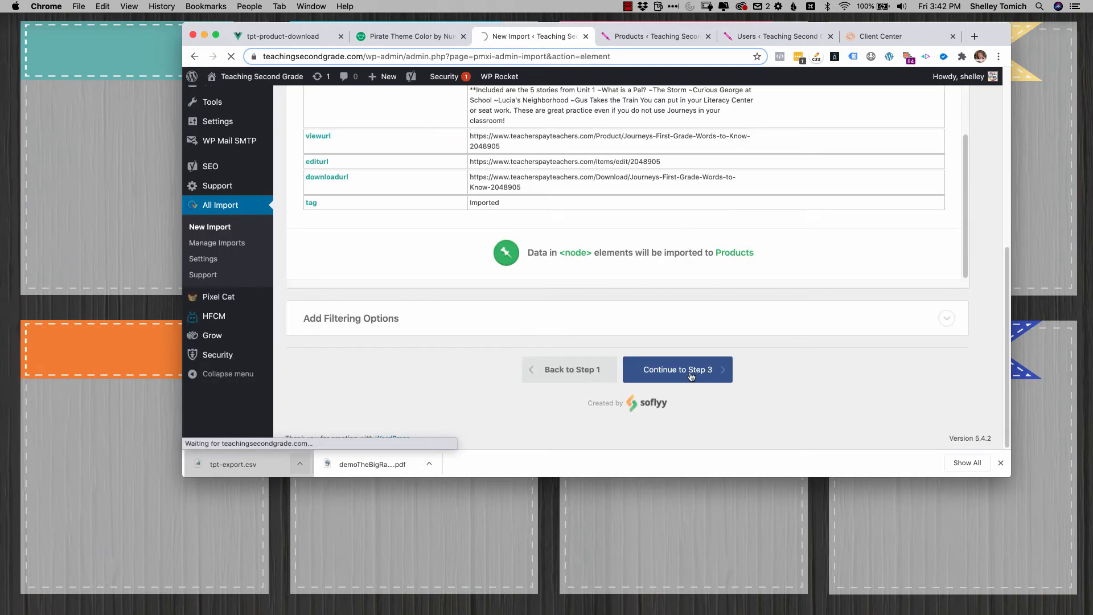
left_click(459, 343)
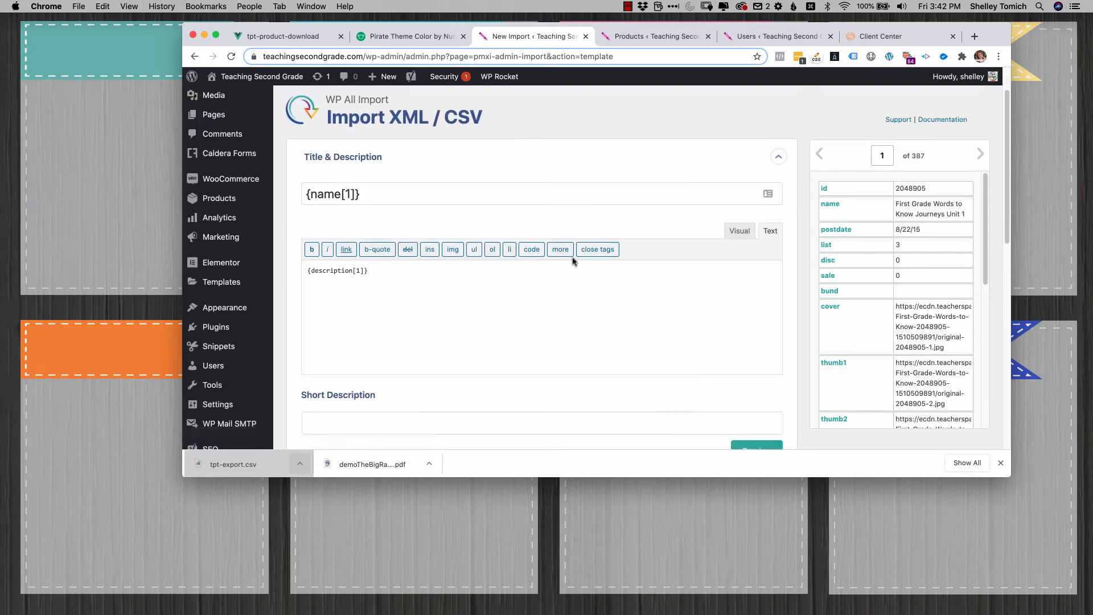
Map the multiple product categories to {subjects[1]} separated by semicolons, save the template as TpT to Woo Updated, and continue to Step 4
scroll(573, 261, "down", 3)
scroll(573, 262, "down", 5)
left_click(410, 240)
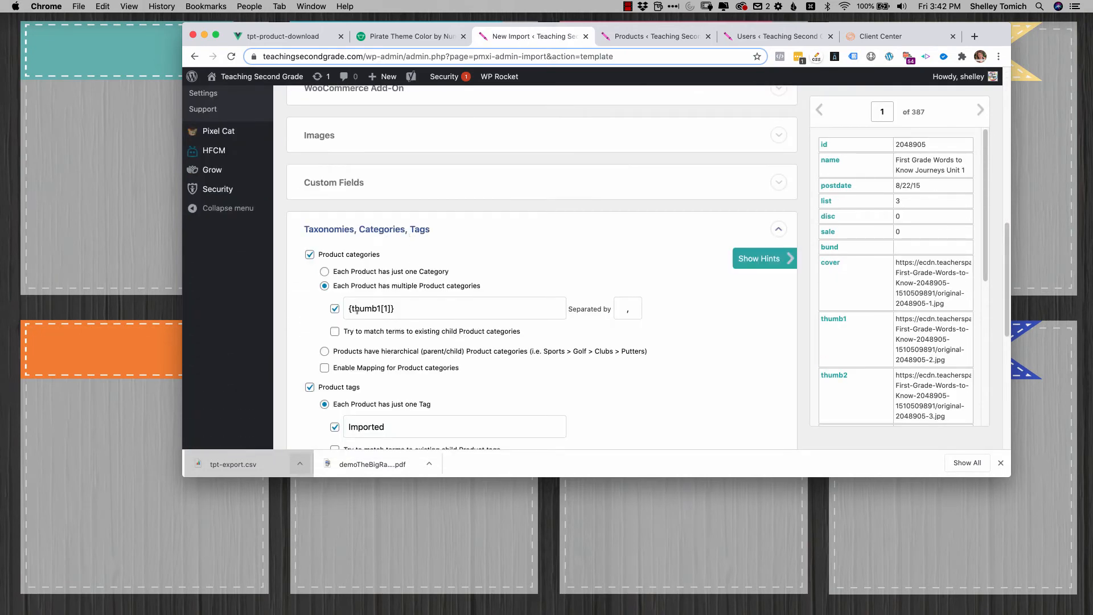
triple_click(378, 310)
scroll(895, 256, "down", 4)
left_click_drag(835, 294, 512, 312)
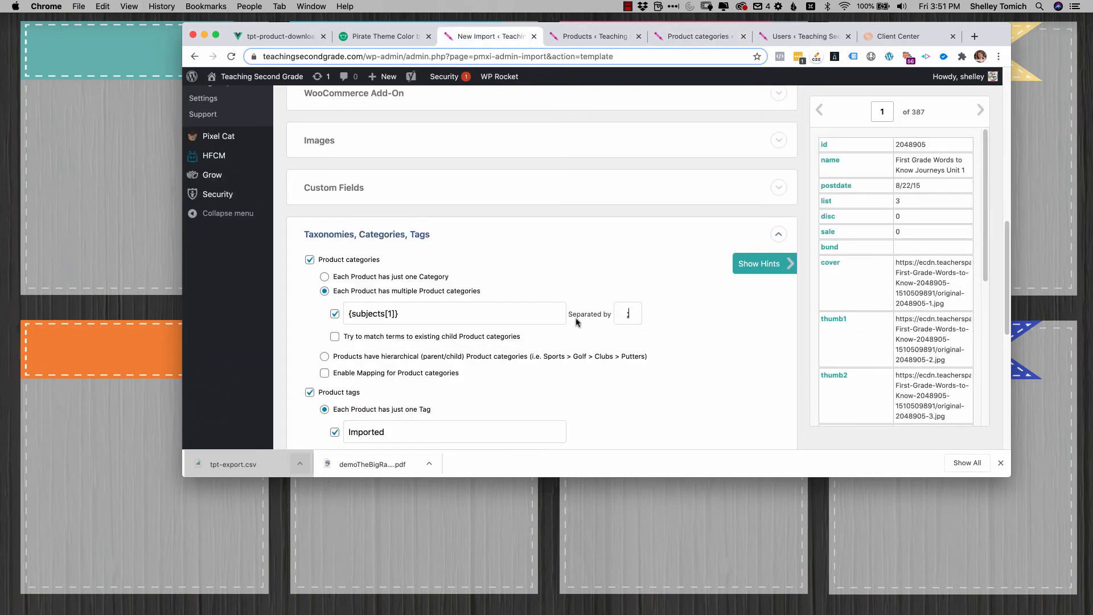
left_click(618, 318)
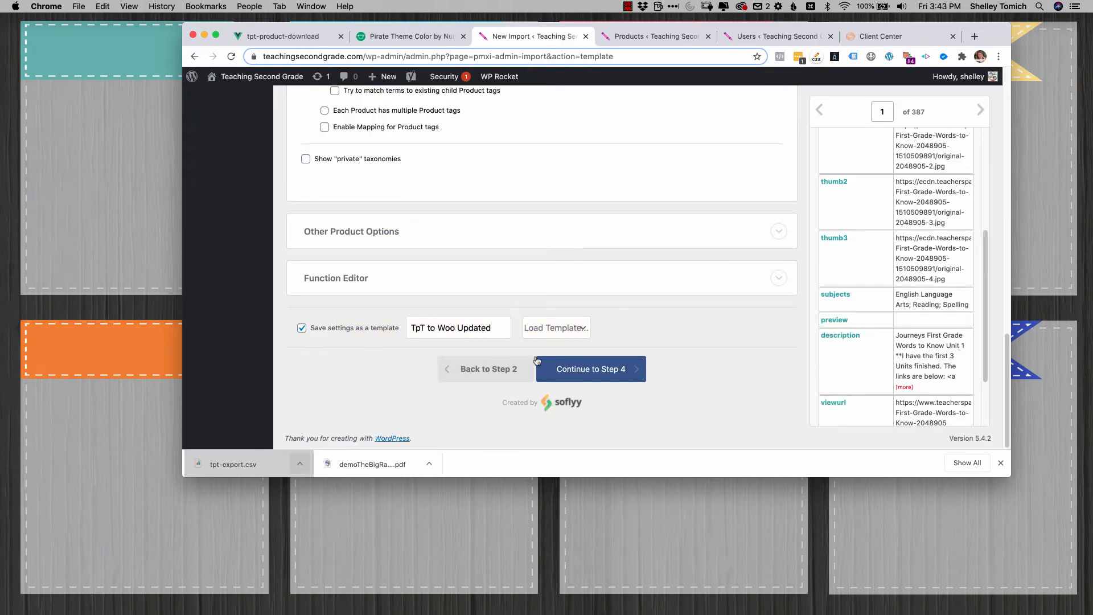
left_click(575, 371)
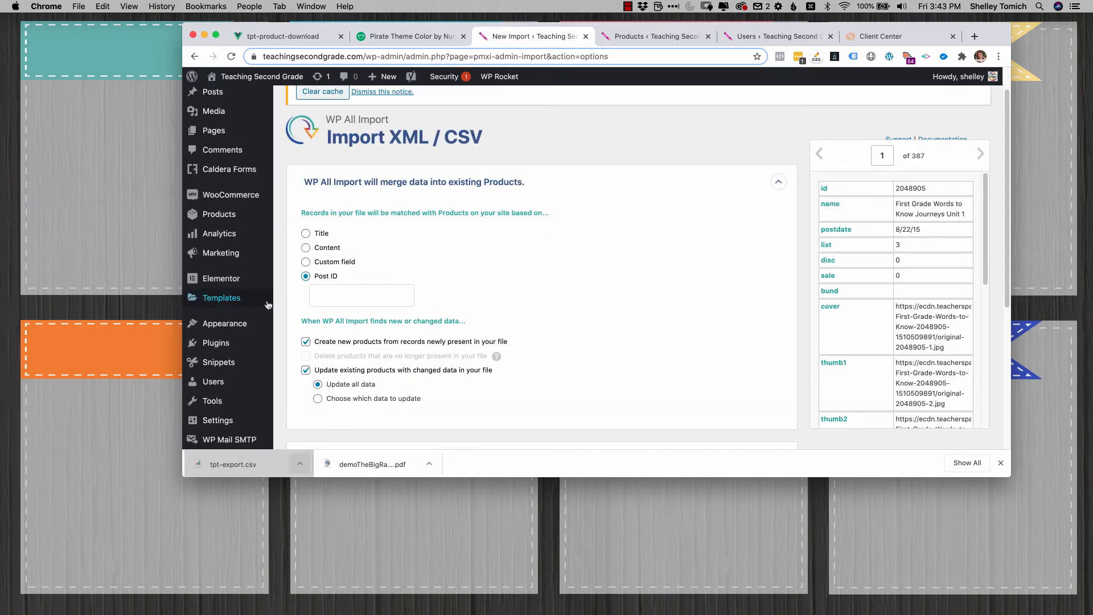
Match existing products by Title, turn off creating new products, and opt to choose which data to update
scroll(376, 238, "down", 2)
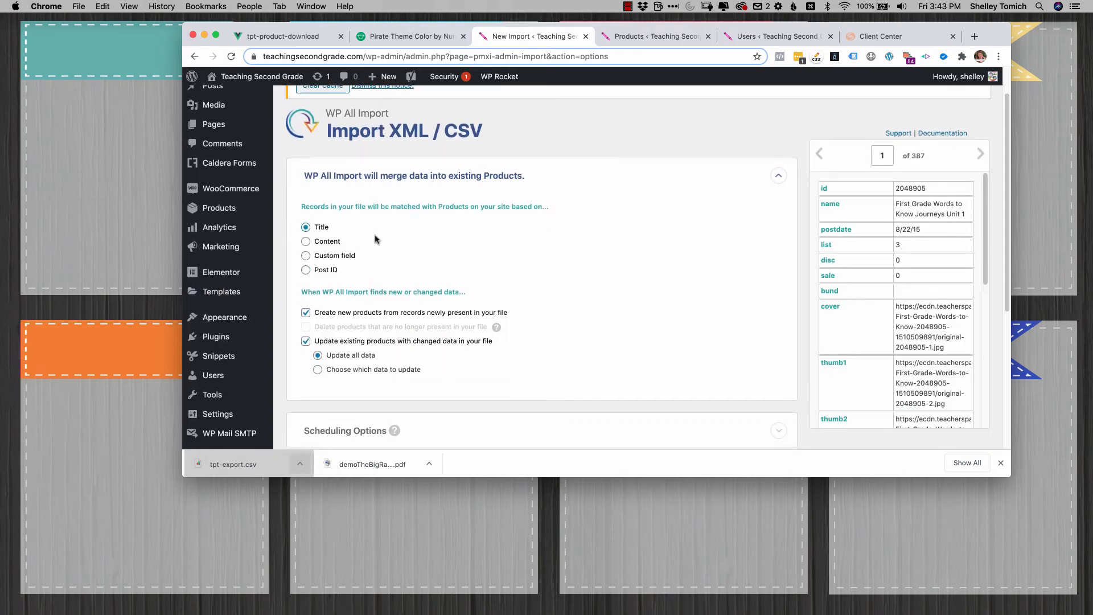
left_click(377, 275)
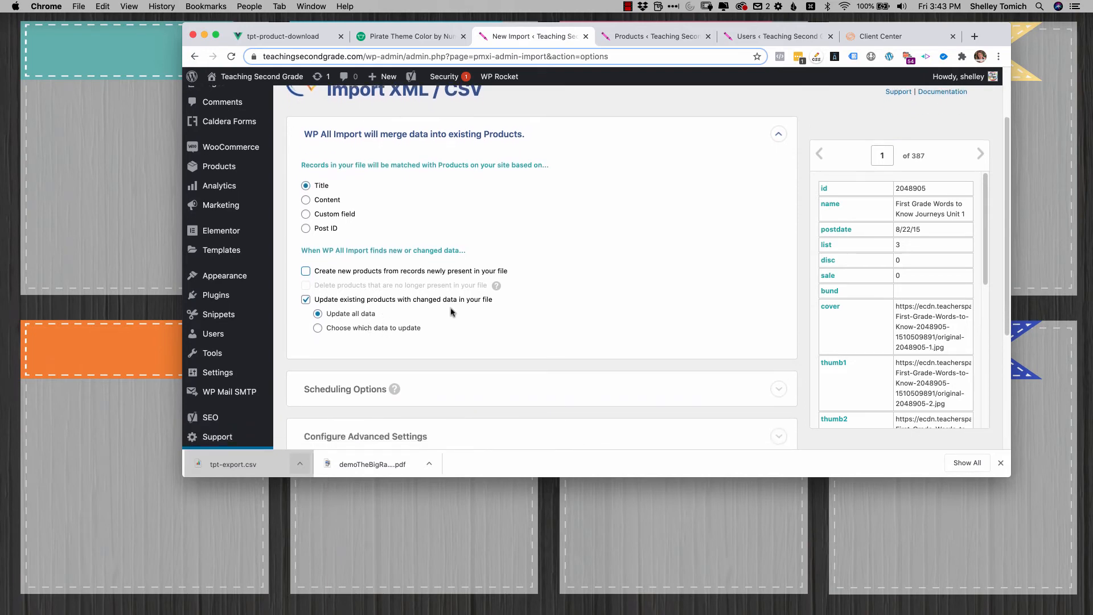
scroll(399, 302, "down", 1)
left_click(318, 296)
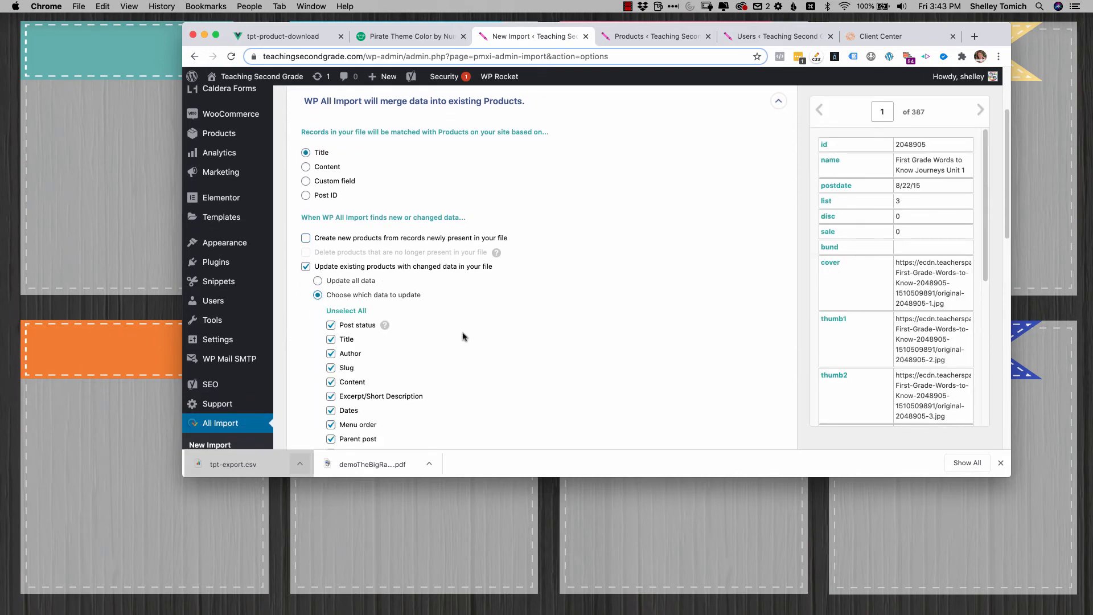
Deselect all data to update except Taxonomies, keeping the option to remove existing taxonomies and add new ones
scroll(336, 262, "down", 3)
left_click(331, 220)
left_click(331, 234)
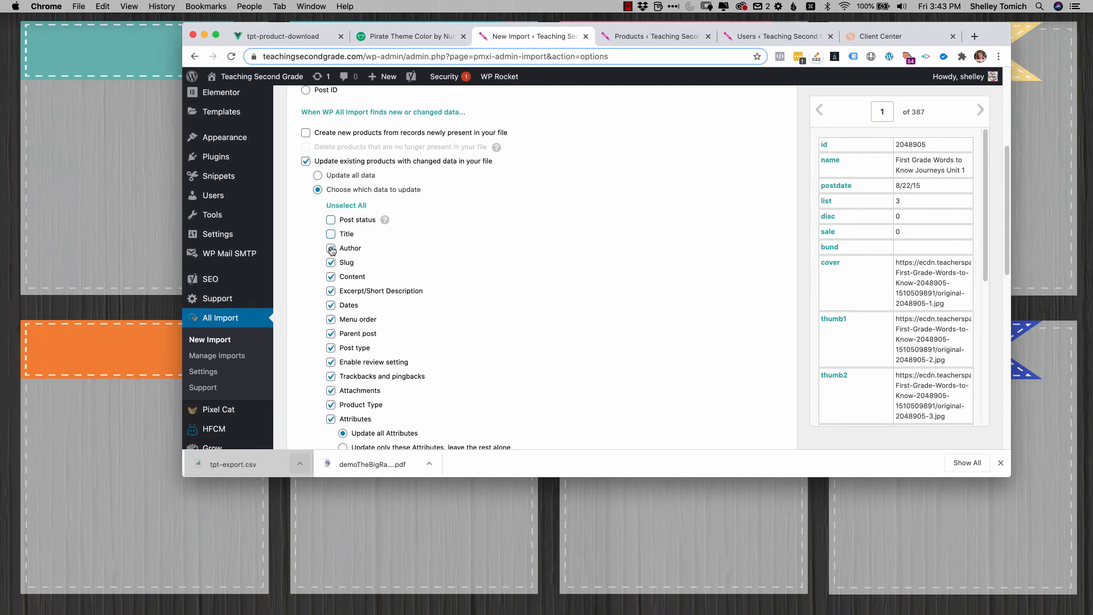
left_click(331, 248)
left_click(331, 263)
left_click(331, 277)
left_click(331, 291)
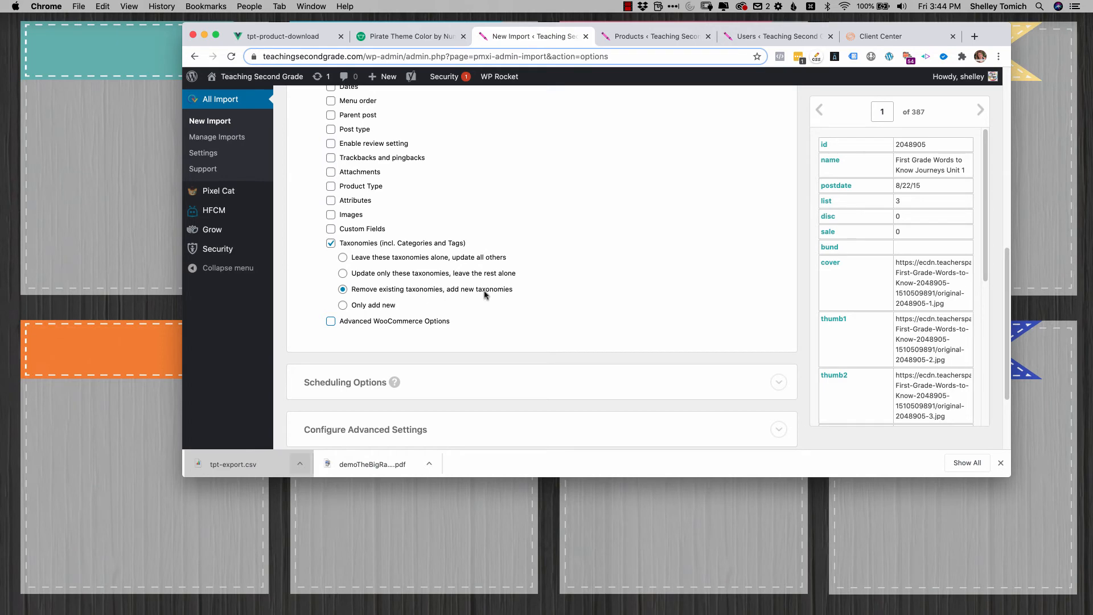
Continue to the import summary, then confirm and run the category update import
scroll(524, 297, "down", 5)
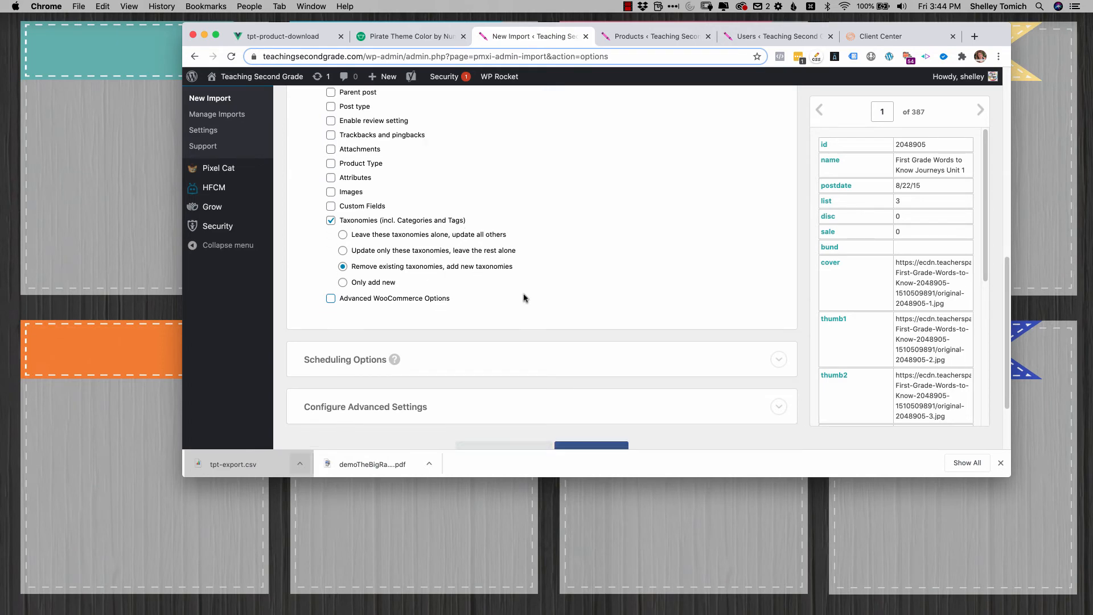
left_click(597, 359)
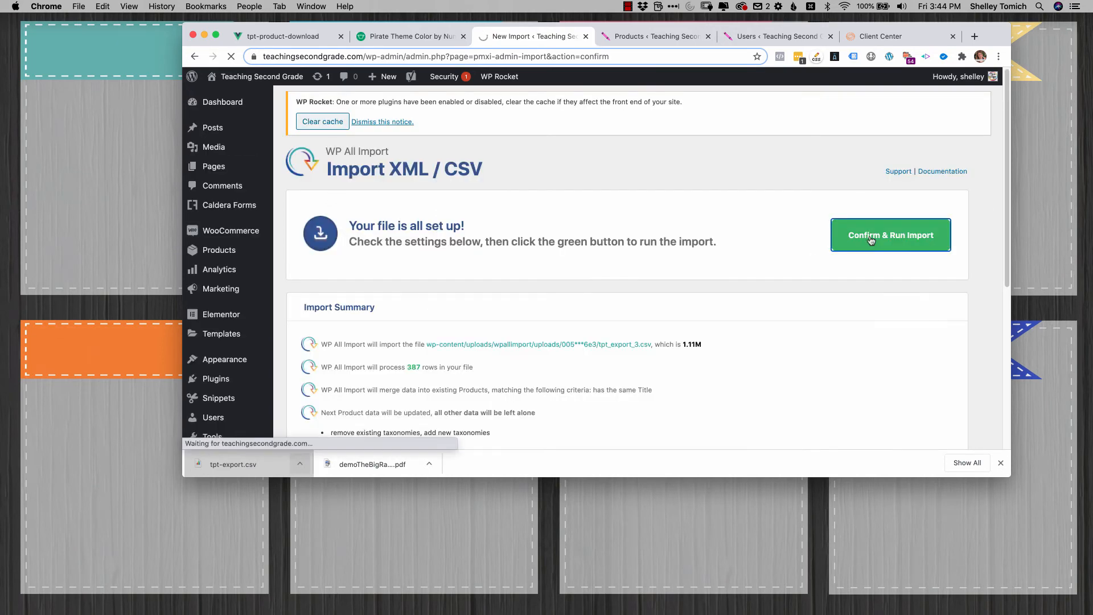
left_click(871, 240)
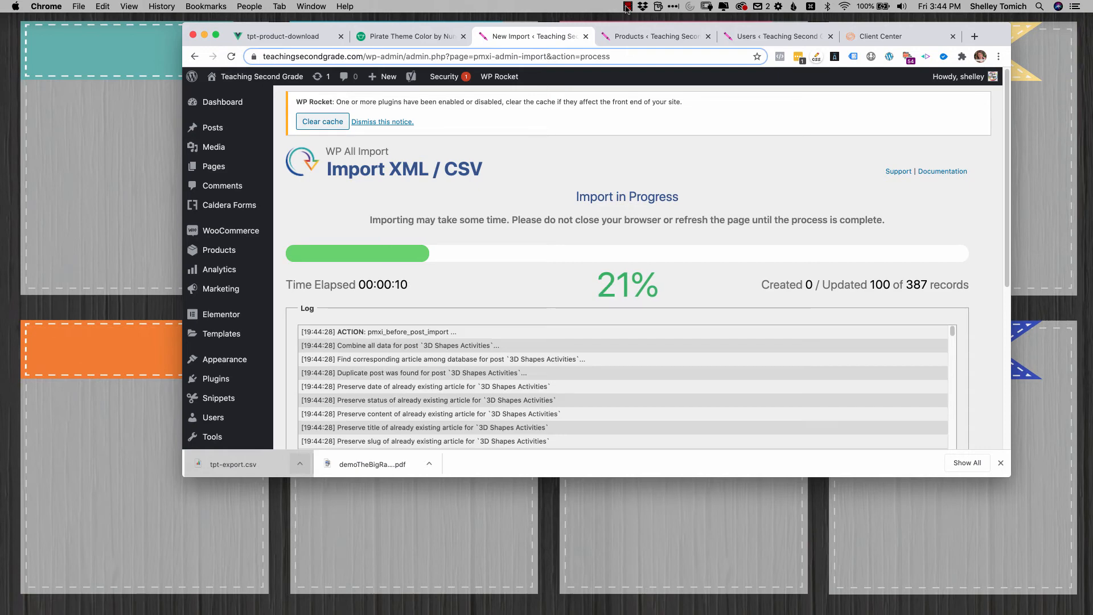
Refresh the draft products list, then select the unused product categories on the Product categories page, leaving Arithmetic unselected
left_click(649, 36)
left_click(231, 56)
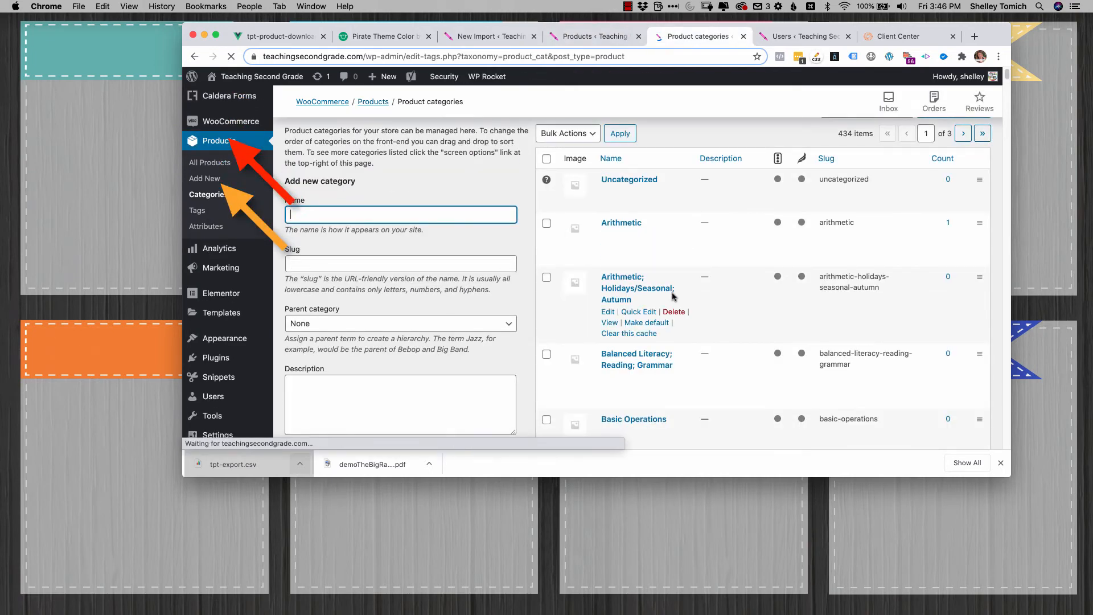
left_click(547, 158)
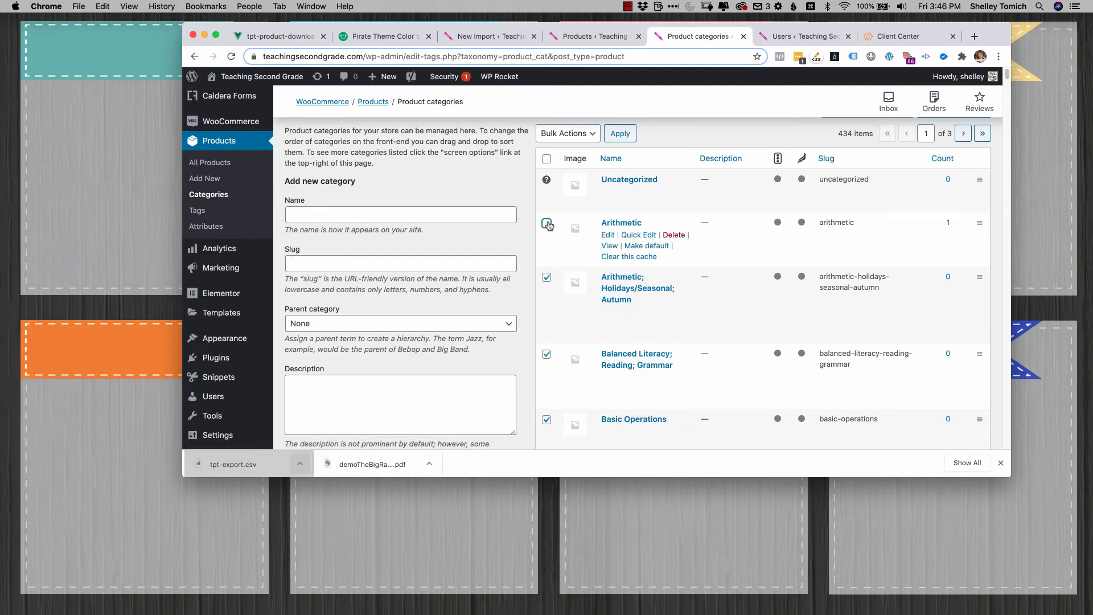
scroll(550, 232, "down", 5)
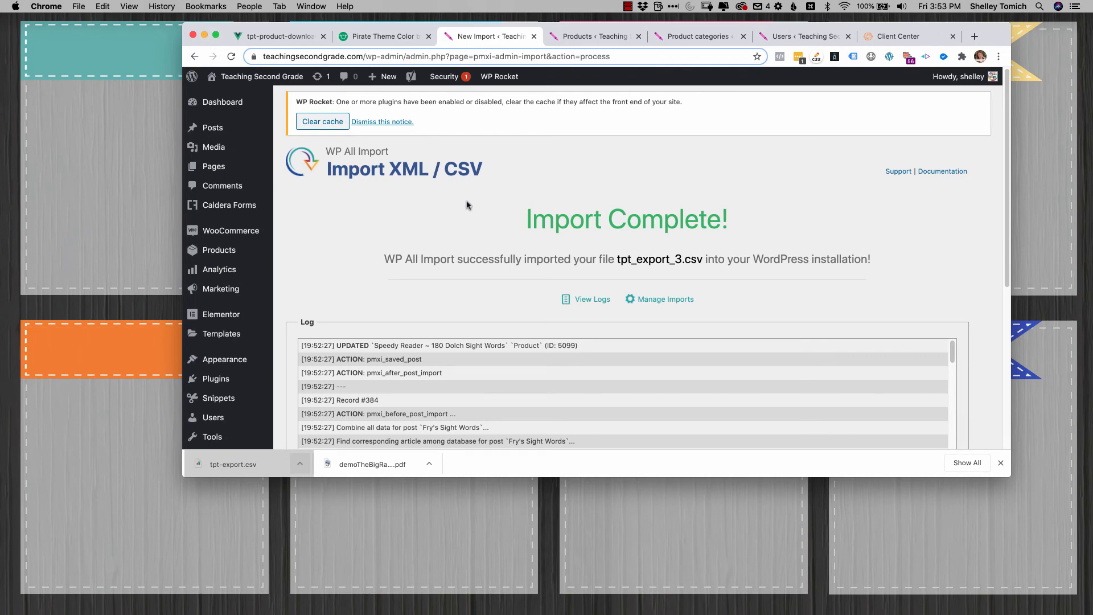
Check the Categories column of the draft products after the update import
left_click(588, 38)
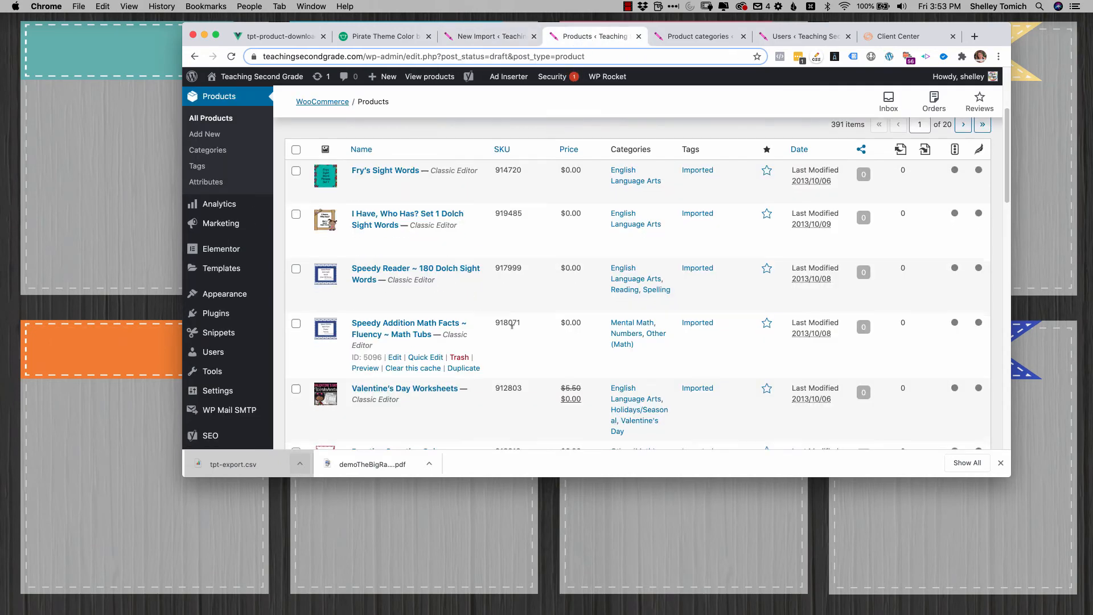
scroll(502, 239, "down", 3)
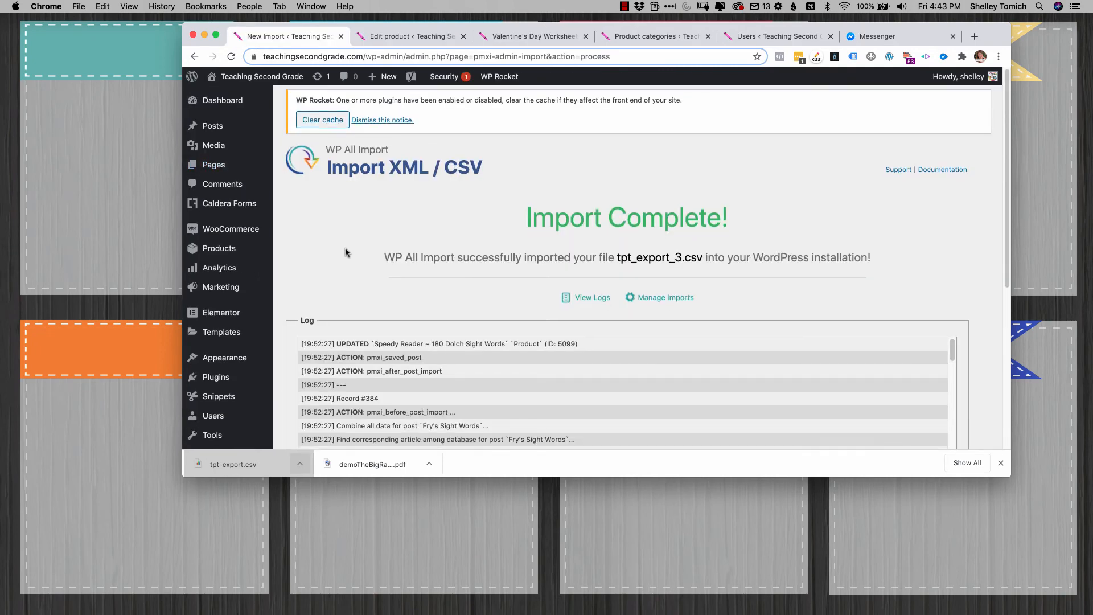
Start another new import and upload the file tpt-export 2.csv
scroll(346, 252, "down", 5)
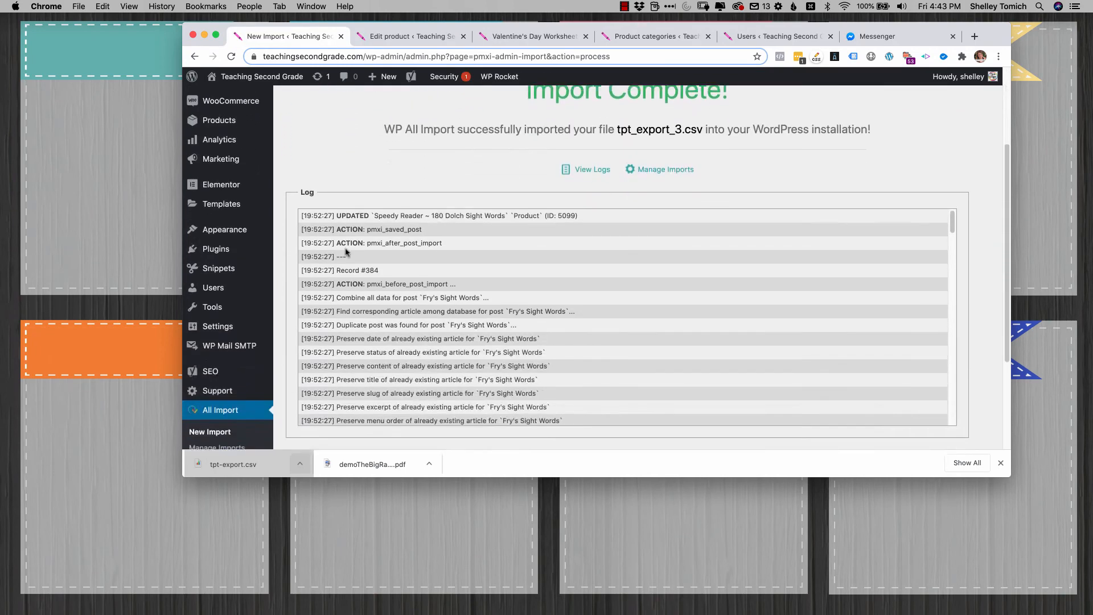
left_click(212, 340)
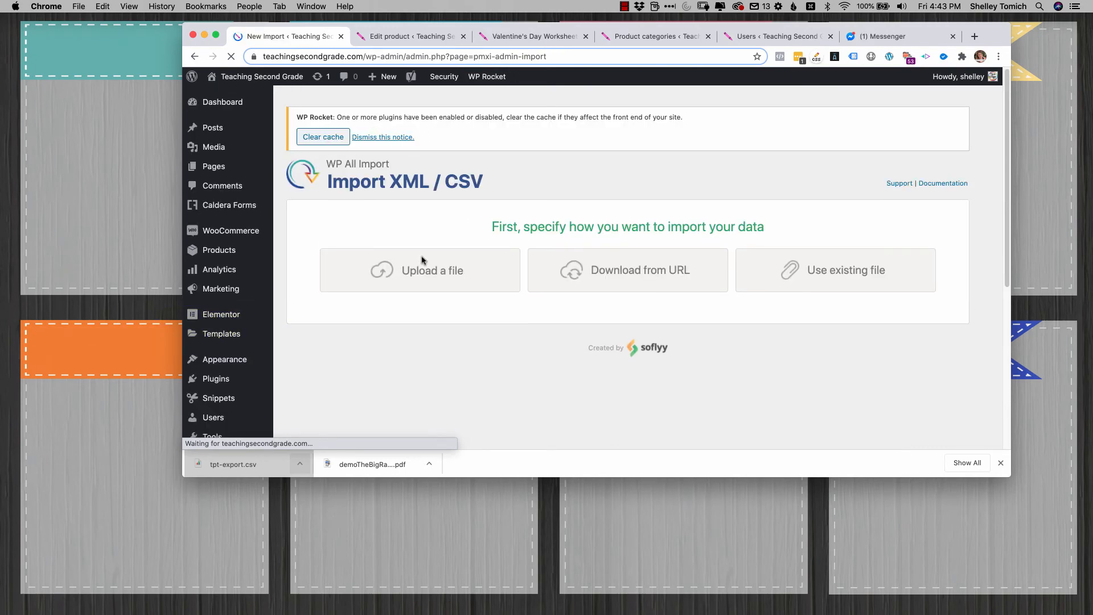
left_click(422, 268)
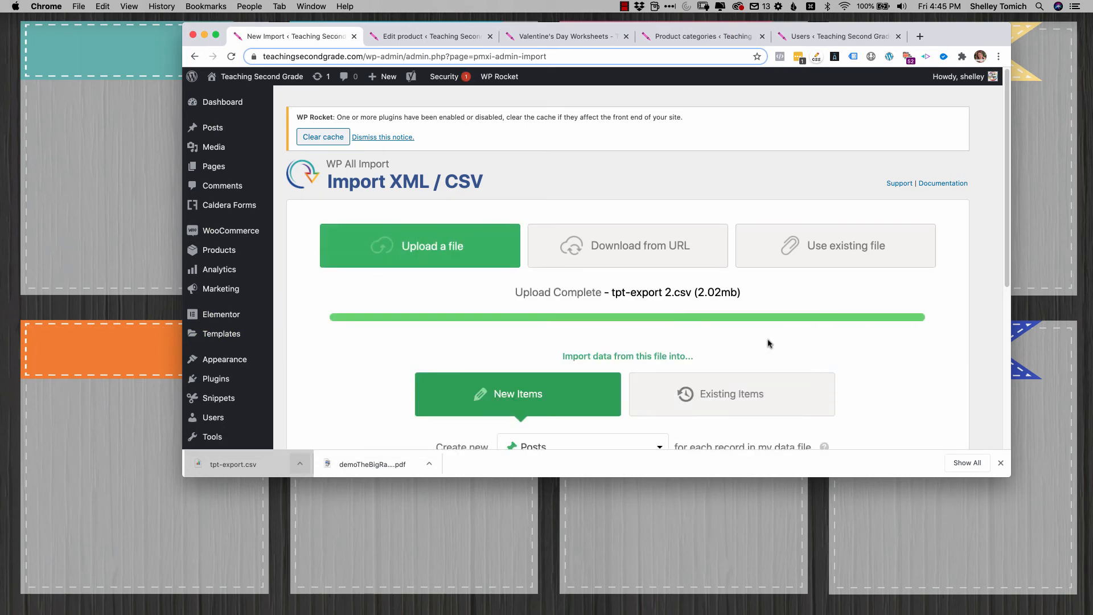
Set the import to create new WooCommerce Products for each record and continue to the record review
scroll(758, 344, "down", 5)
left_click(632, 293)
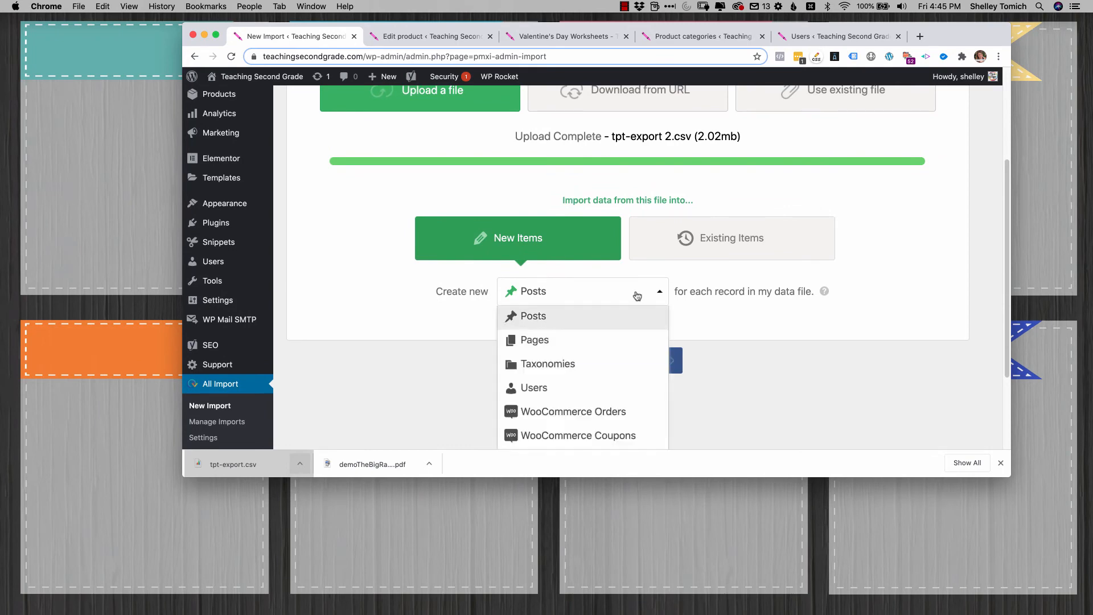
scroll(587, 413, "down", 3)
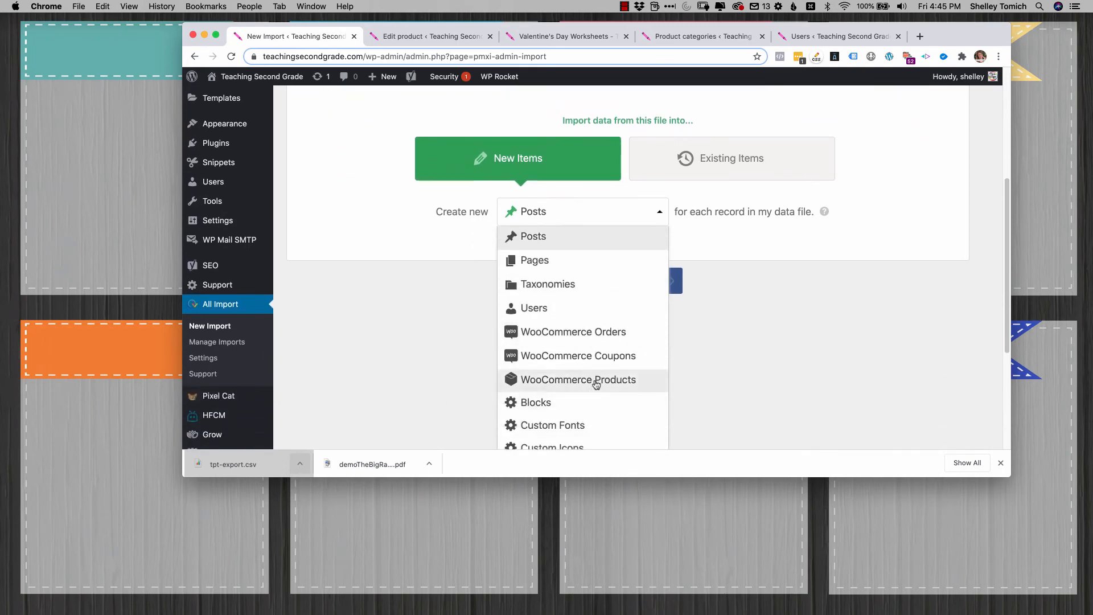
left_click(592, 380)
left_click(638, 291)
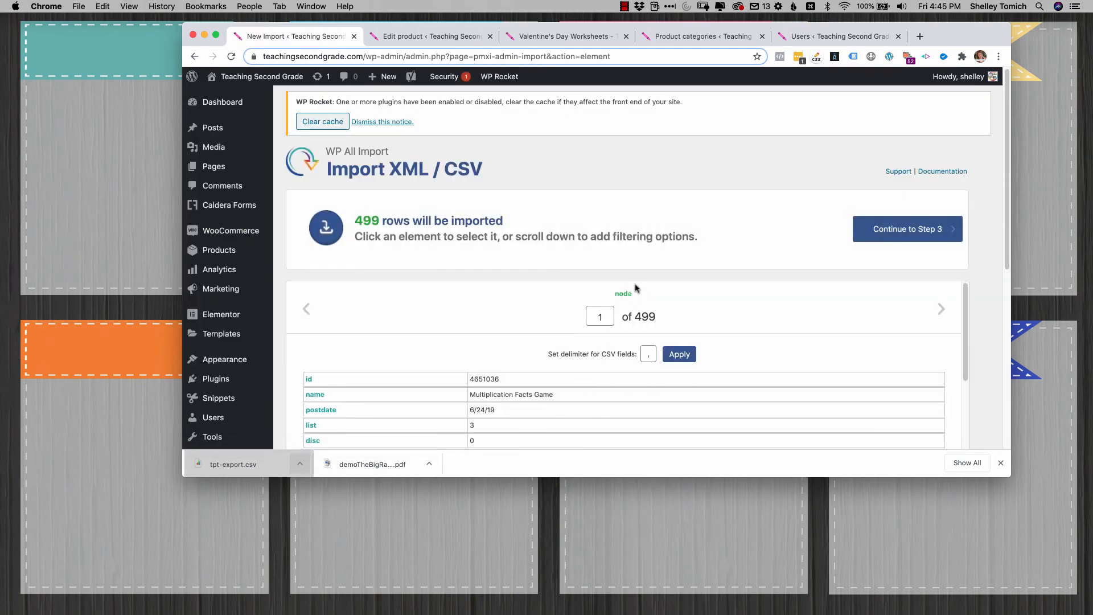
Review the fields of the first CSV record through to its tag value and continue to Step 3
scroll(797, 288, "down", 10)
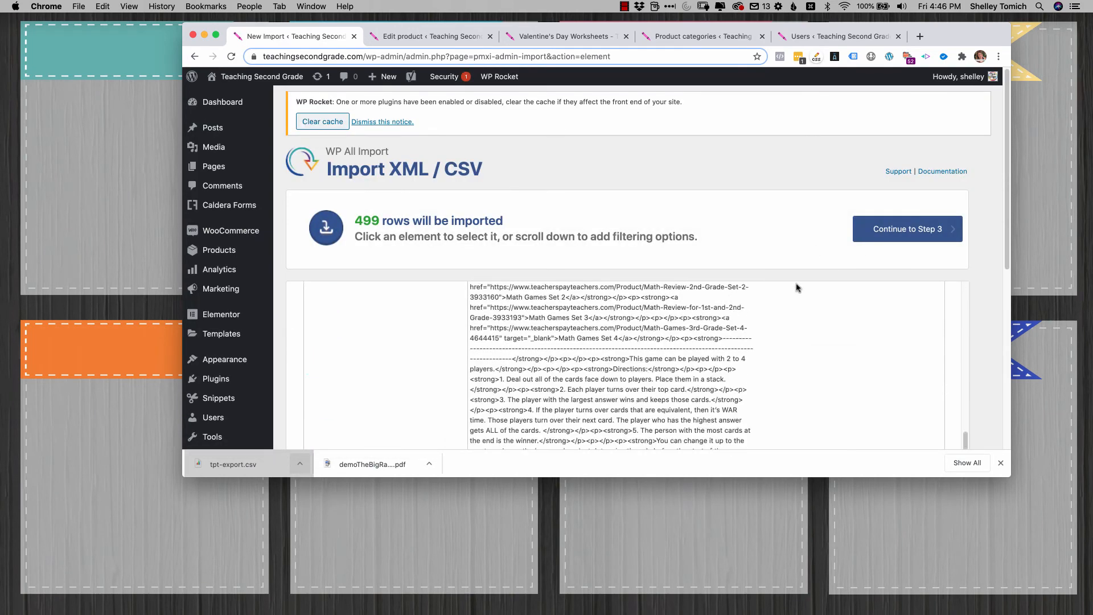
scroll(798, 288, "down", 10)
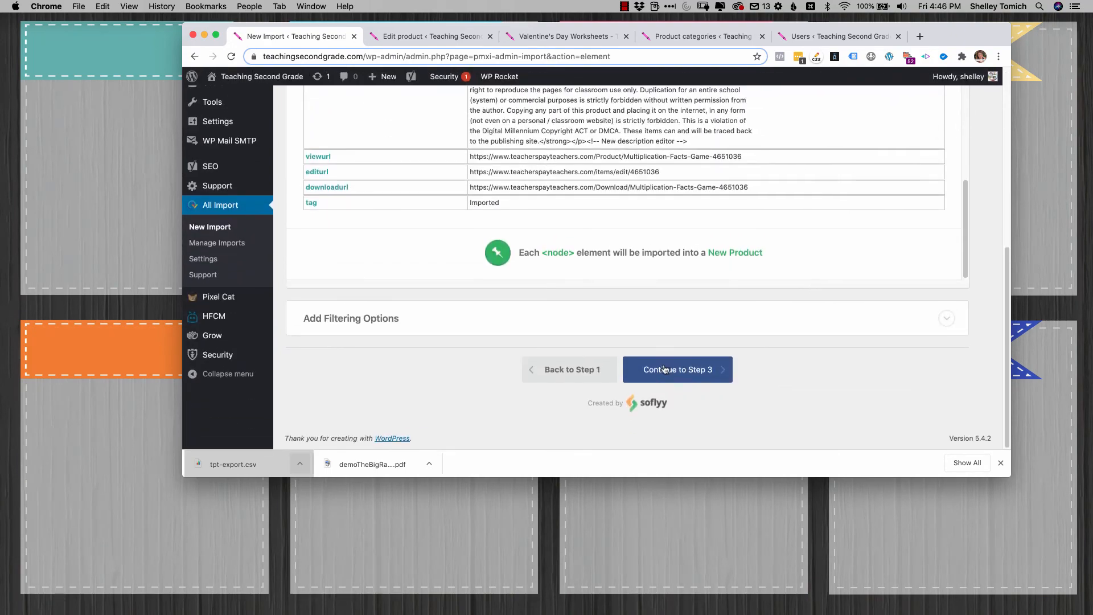
left_click(668, 370)
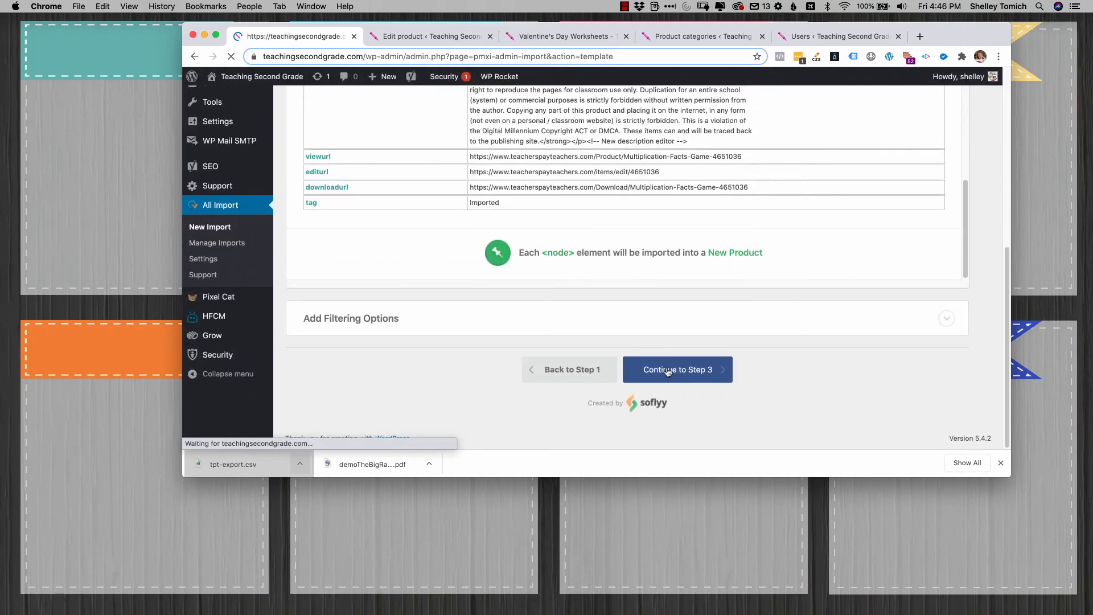
Keep {id[1]} as the unique identifier, continue to the import summary, and confirm and run the import
scroll(585, 305, "down", 15)
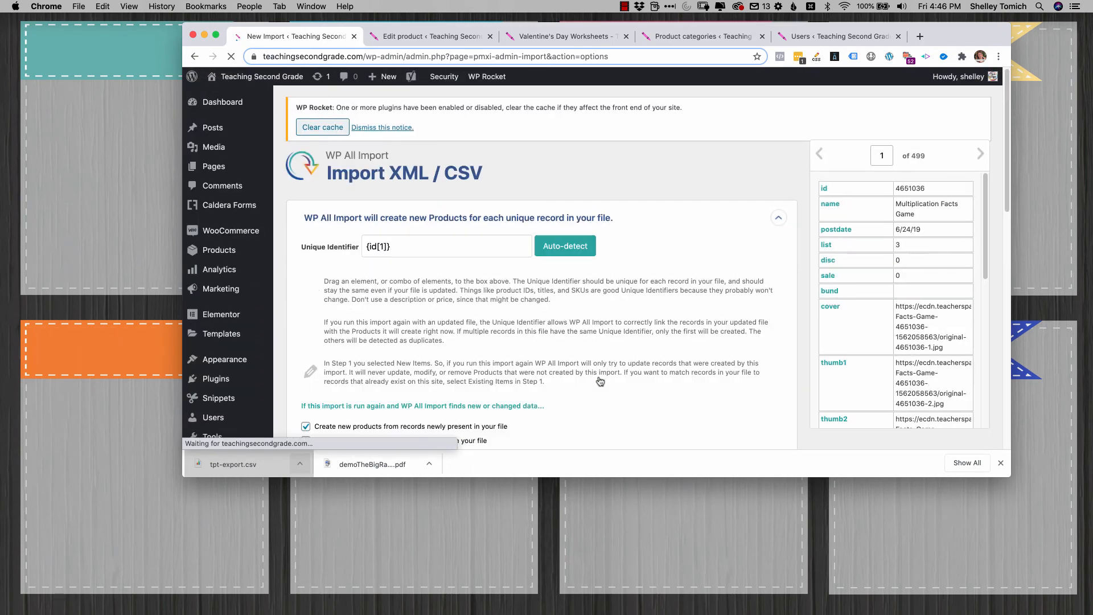
scroll(560, 299, "down", 15)
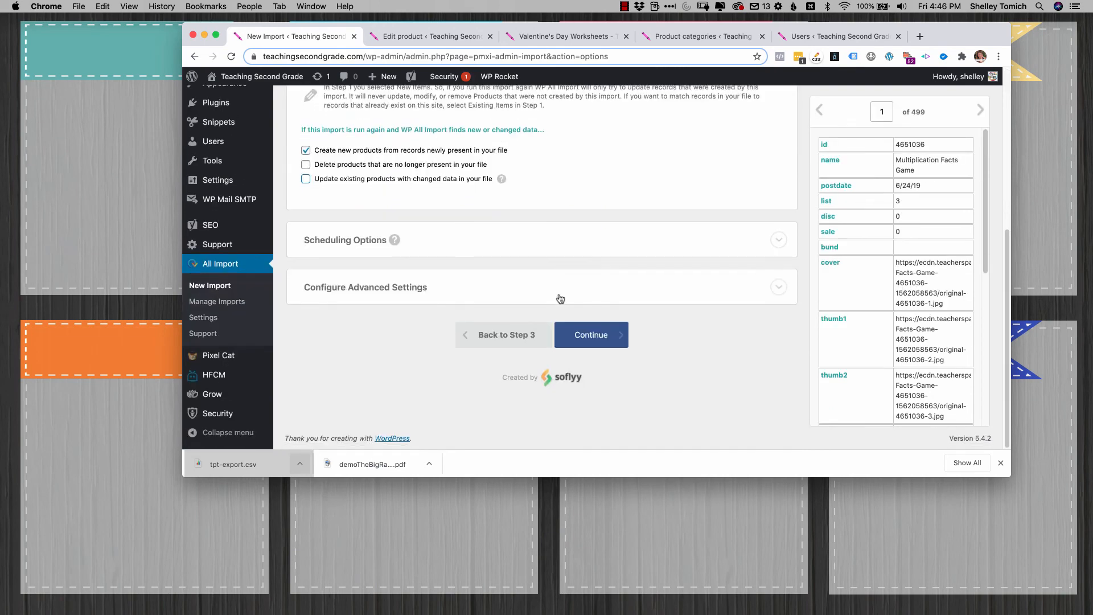
left_click(602, 335)
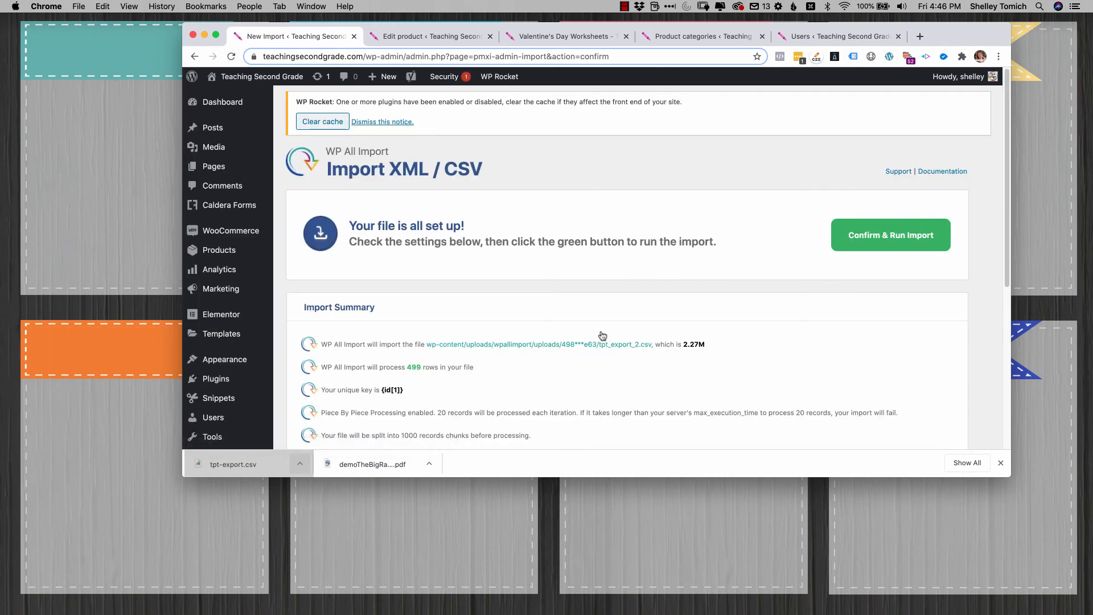
left_click(893, 239)
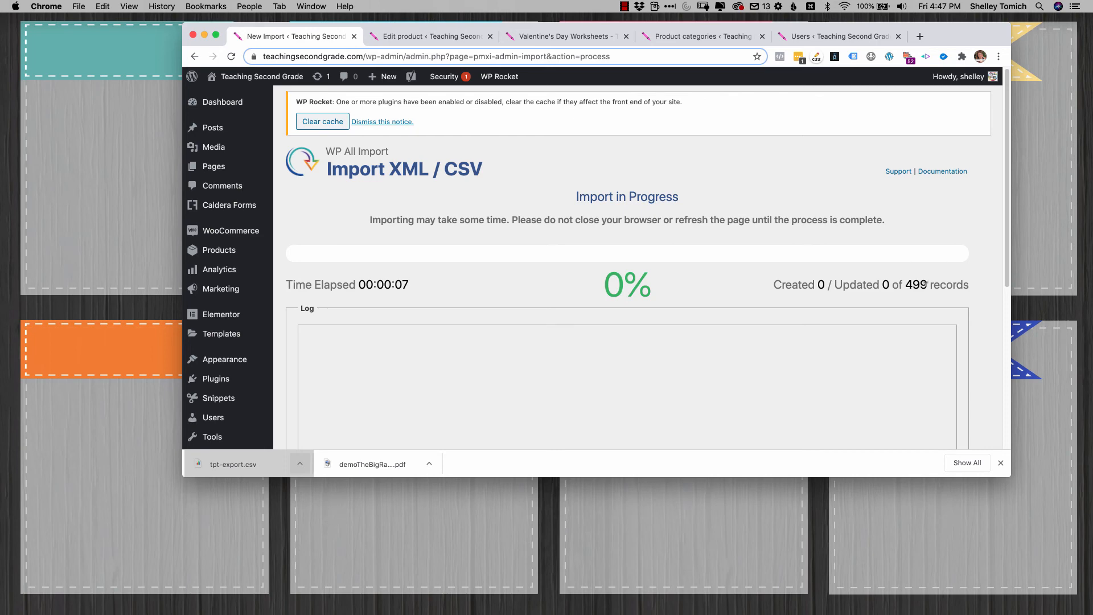
left_click(625, 6)
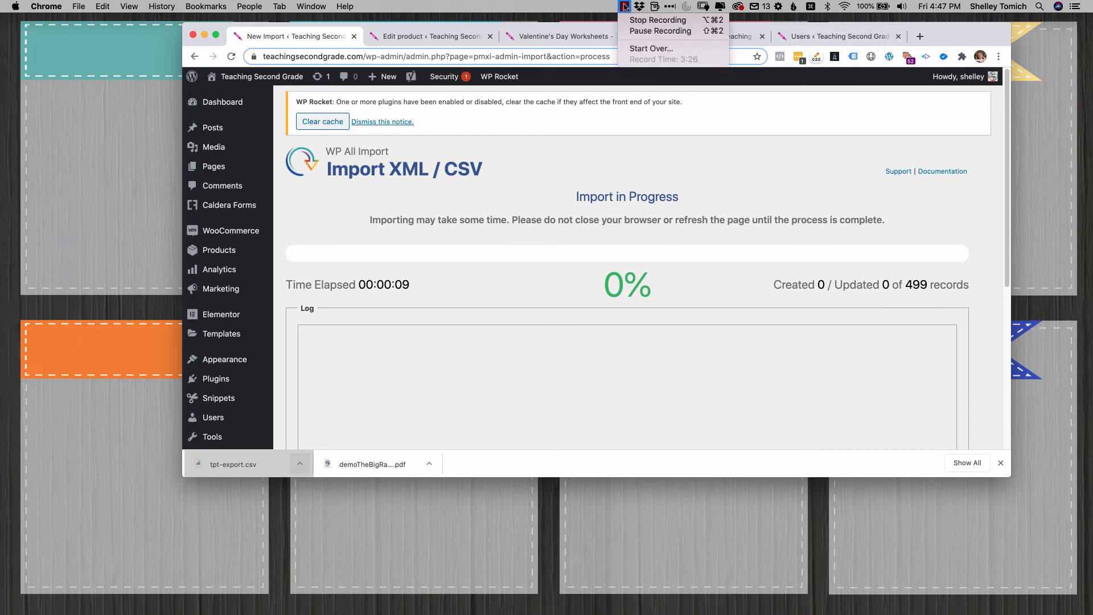
left_click(631, 31)
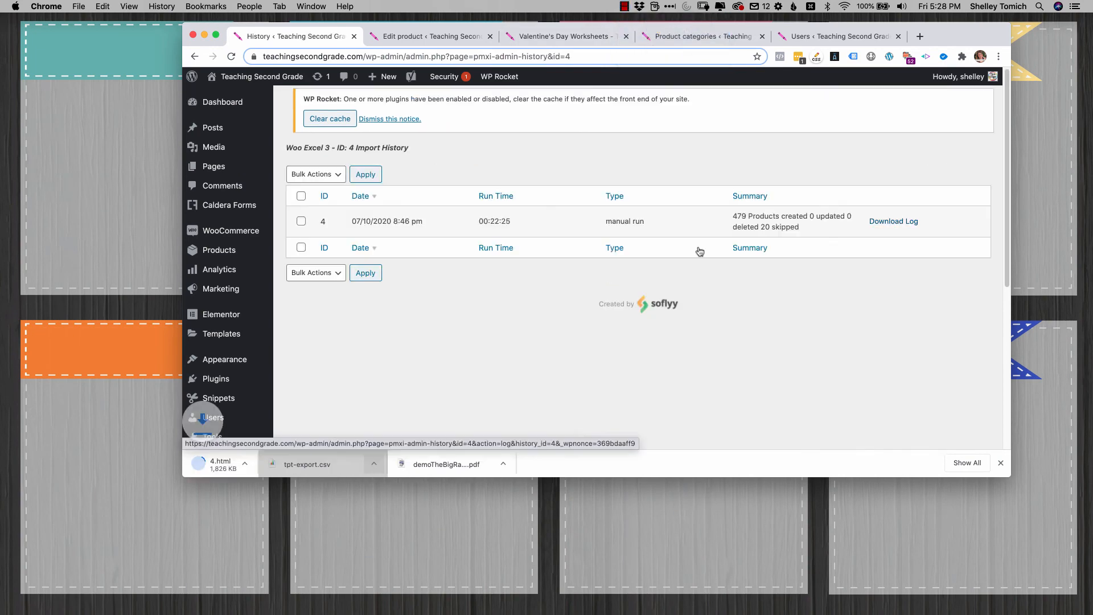
Open the downloaded import log 4.html and search it for "skip" to examine the skipped records
left_click(265, 465)
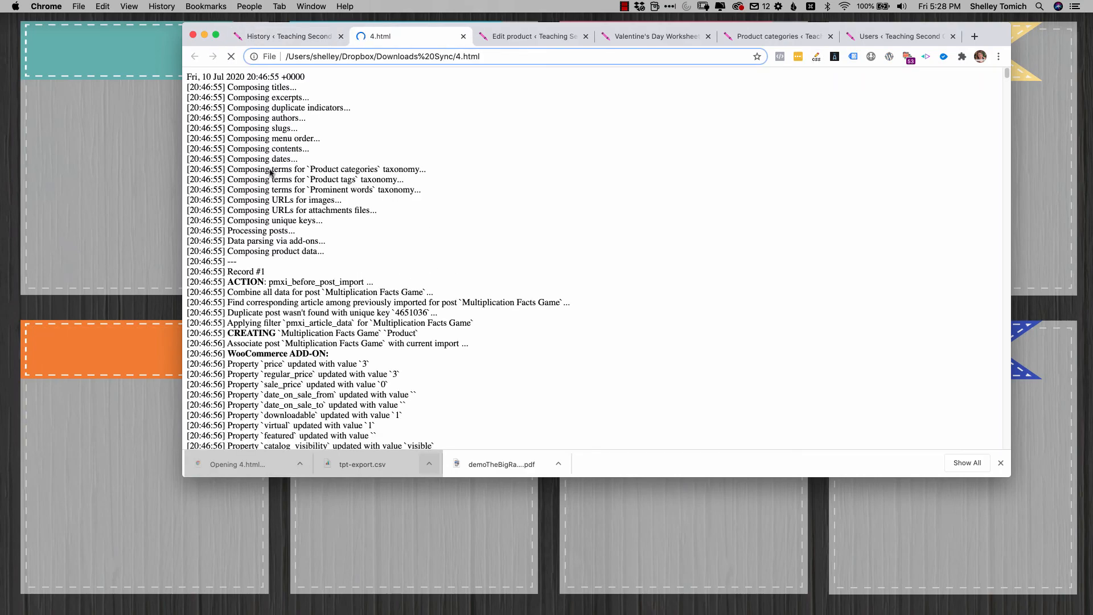
scroll(272, 190, "down", 6)
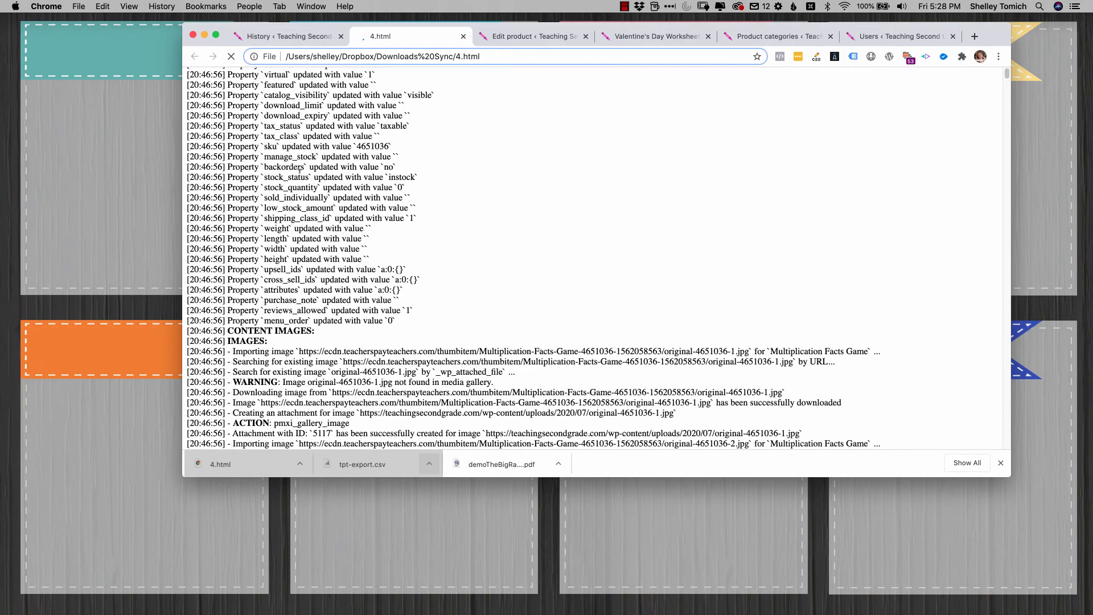
scroll(289, 228, "down", 15)
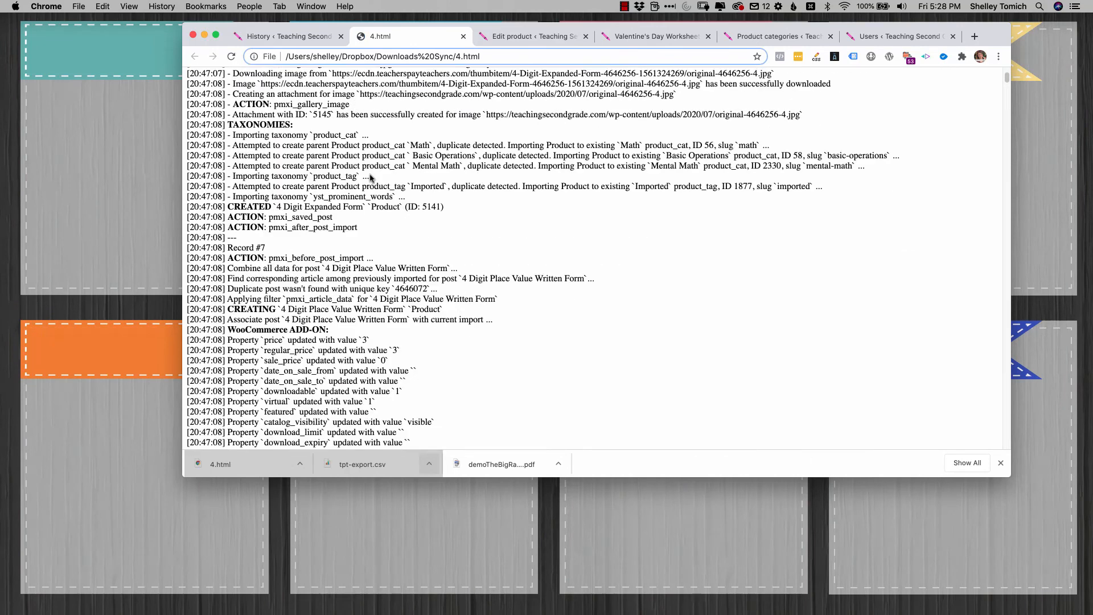
key("super+f")
type("skip")
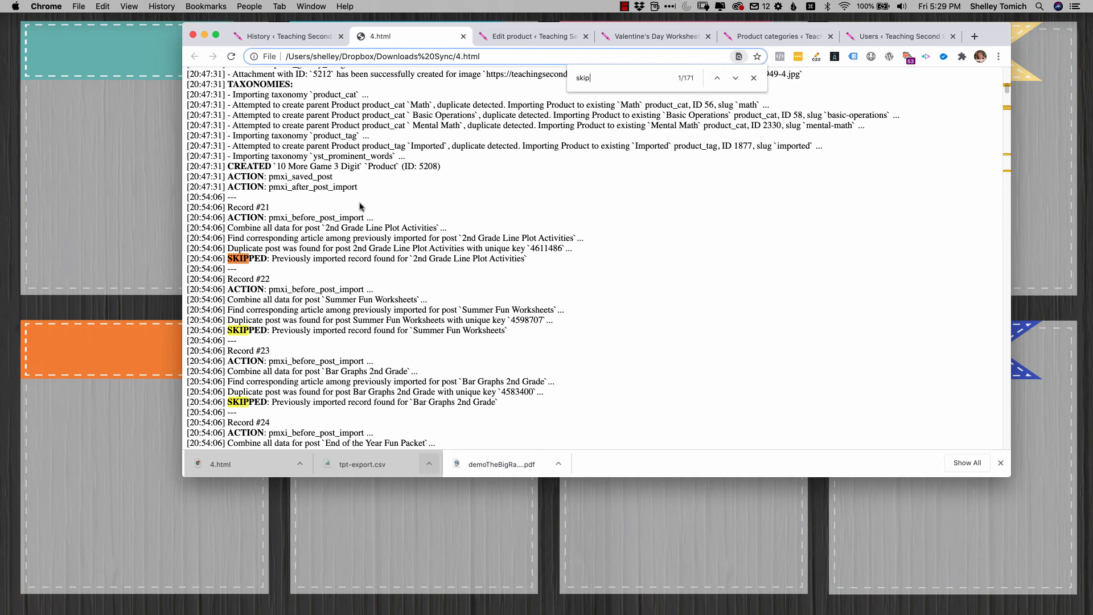
scroll(377, 203, "down", 5)
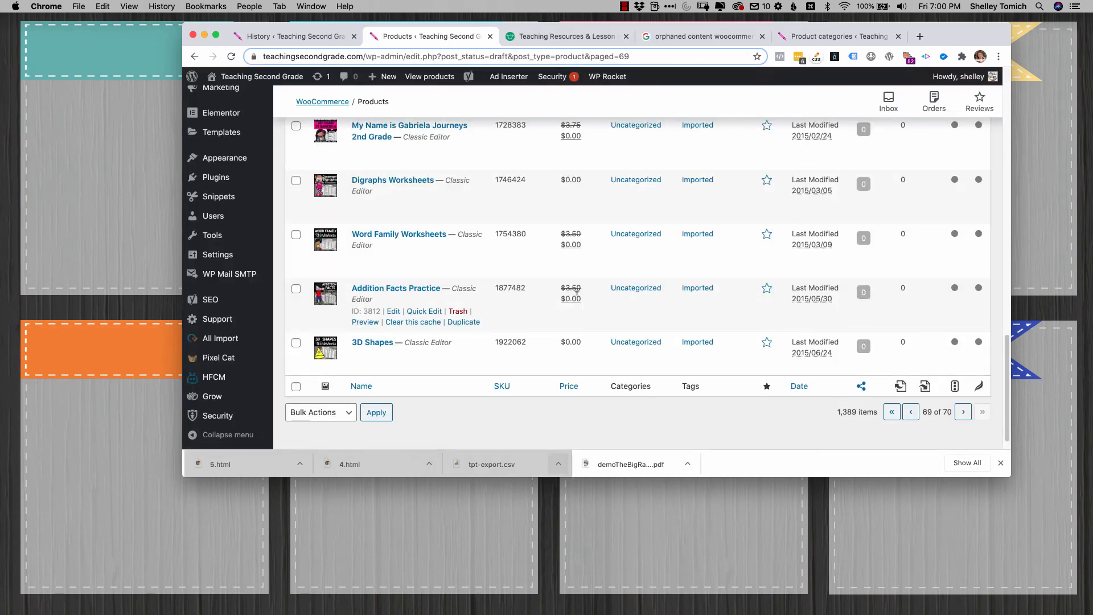
Highlight the Addition Facts Practice draft product's name and open its preview in a new tab
left_click_drag(442, 283, 354, 284)
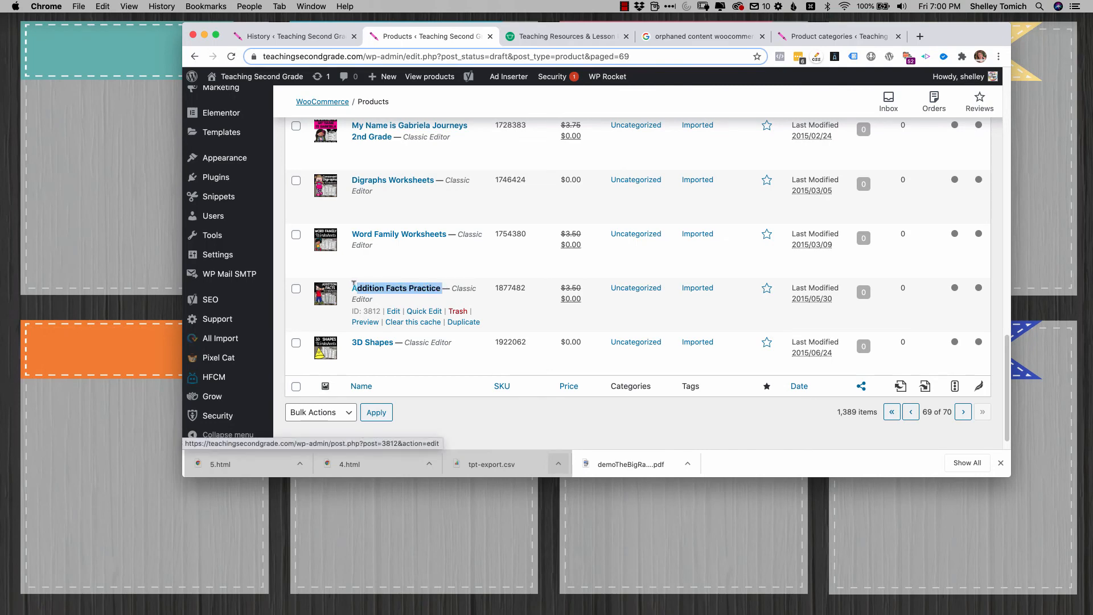
left_click(365, 322, "super")
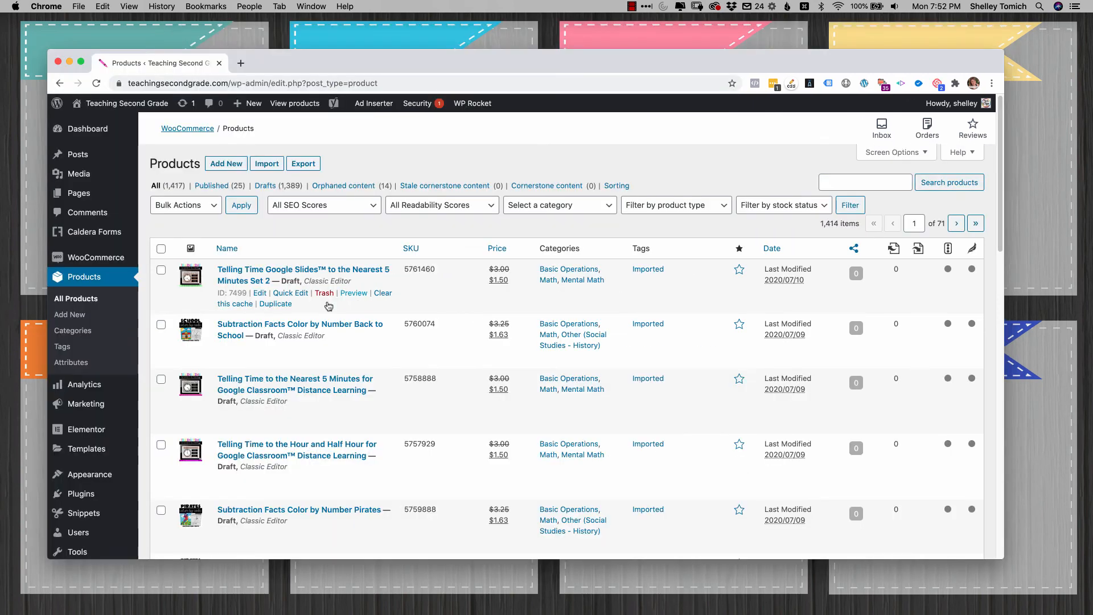
Open a preview of the Telling Time Google Slides Set 2 draft in a new tab, and check prices on the product list's second page
right_click(345, 293)
left_click(365, 298)
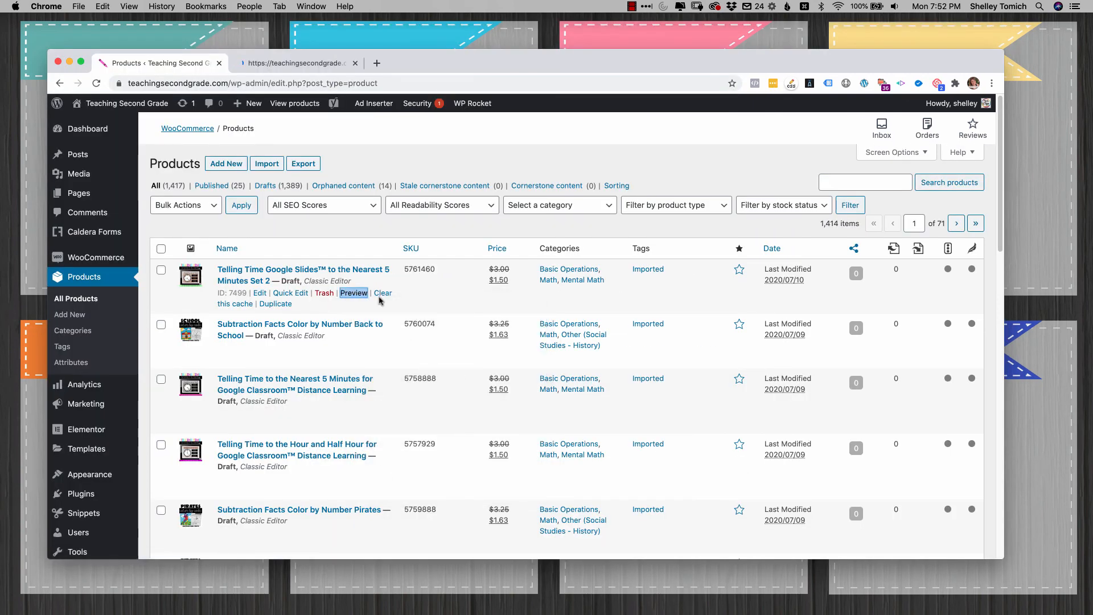
scroll(381, 301, "down", 10)
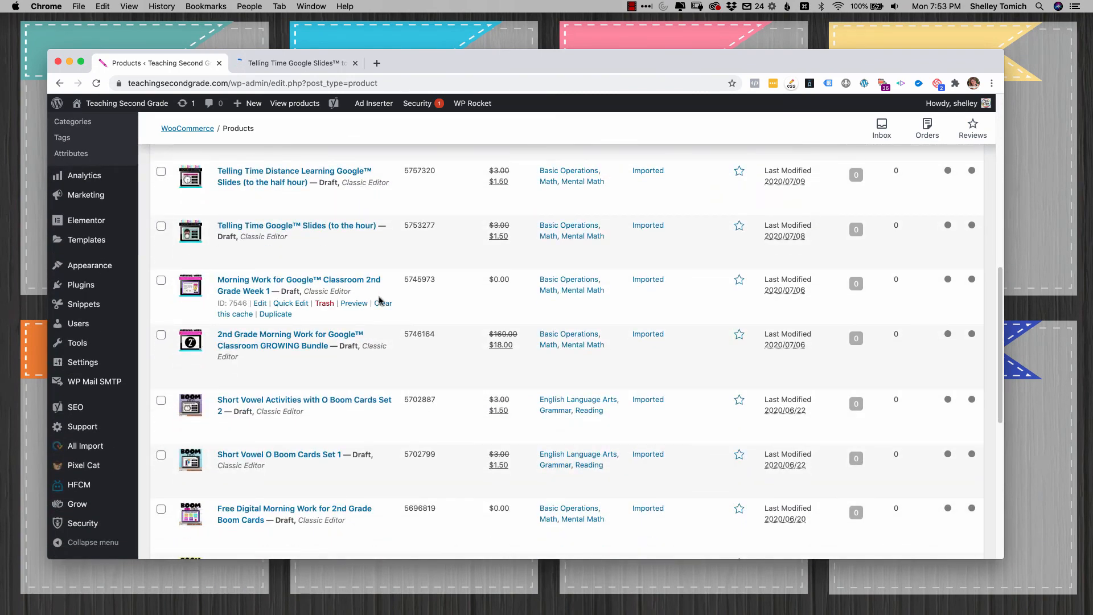
scroll(381, 301, "down", 8)
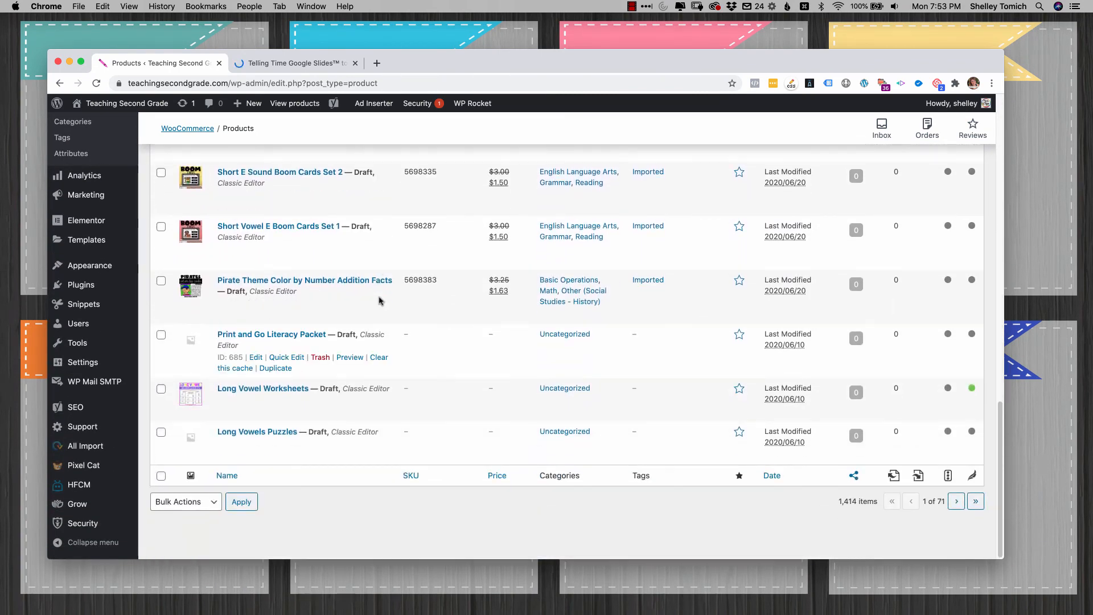
left_click(957, 501)
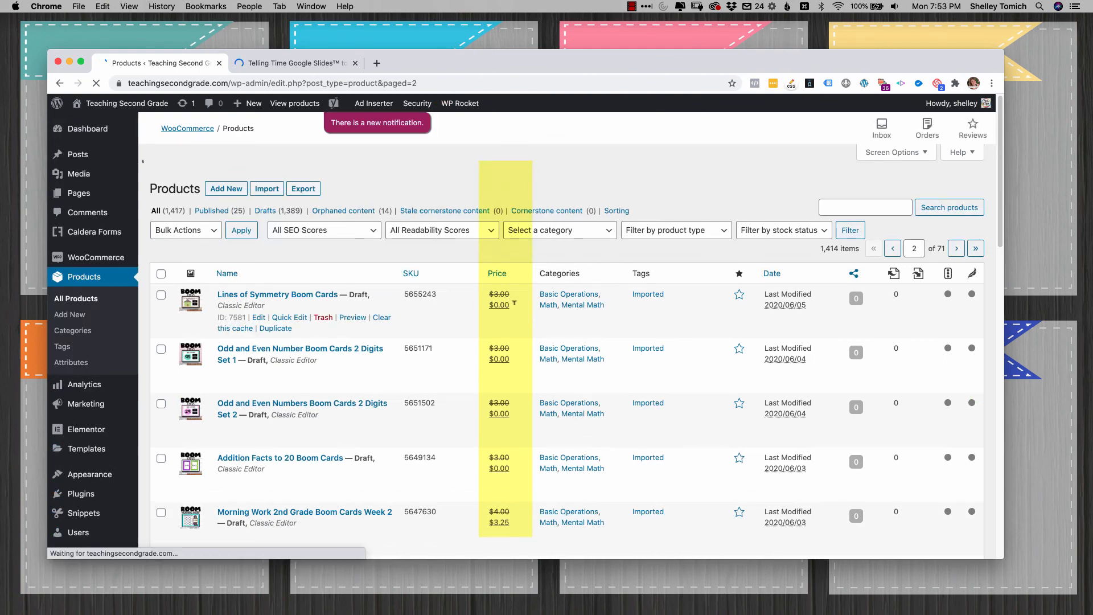
left_click_drag(500, 306, 511, 308)
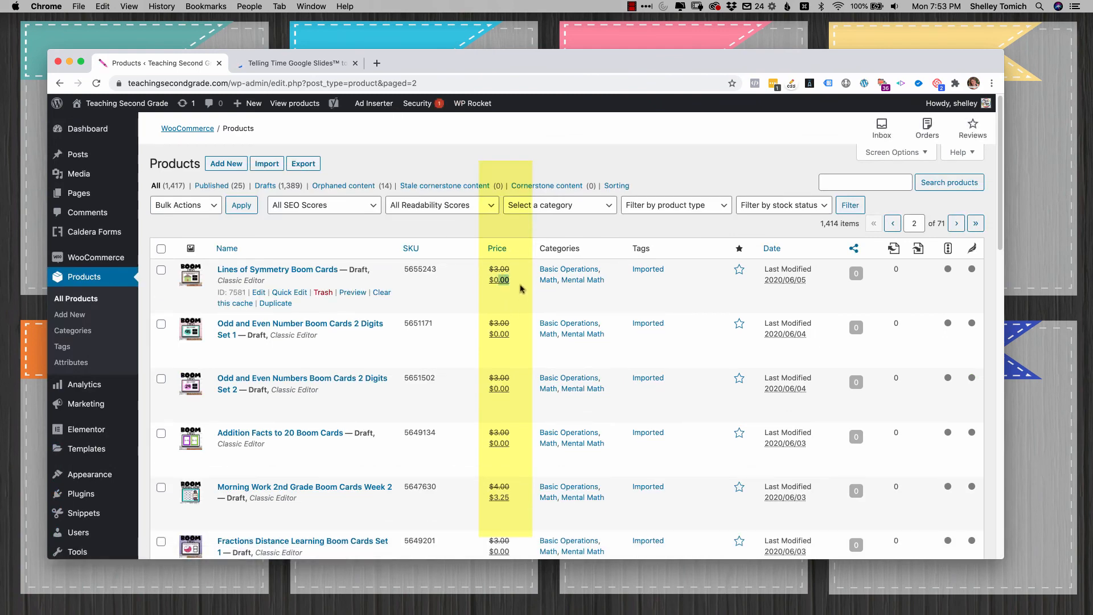
left_click(466, 295)
Switch to the Telling Time product preview and view the second image in its gallery
left_click(311, 64)
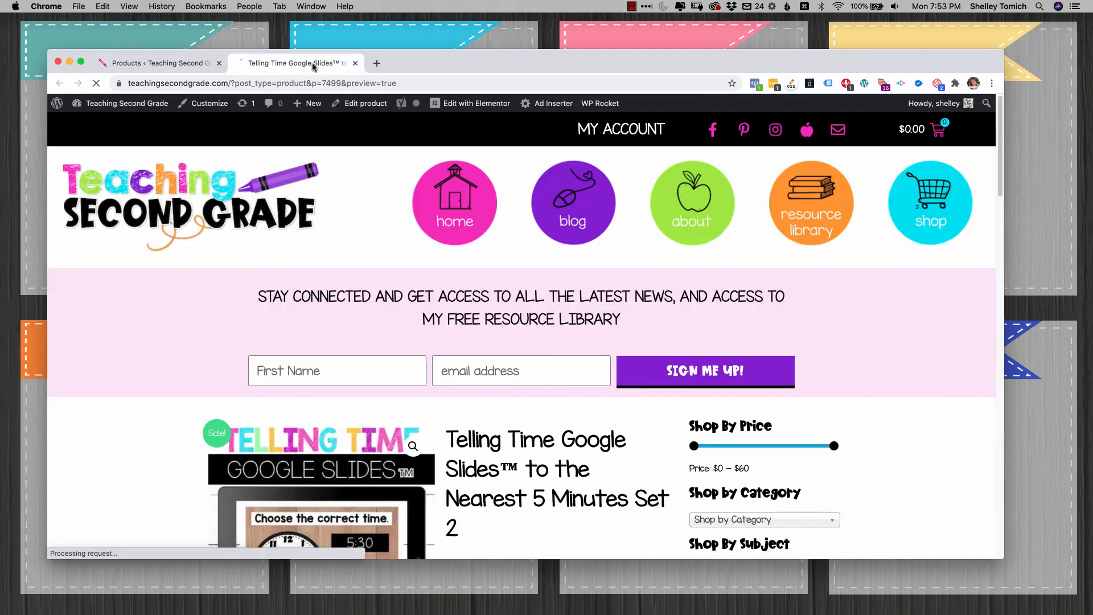
scroll(203, 306, "down", 5)
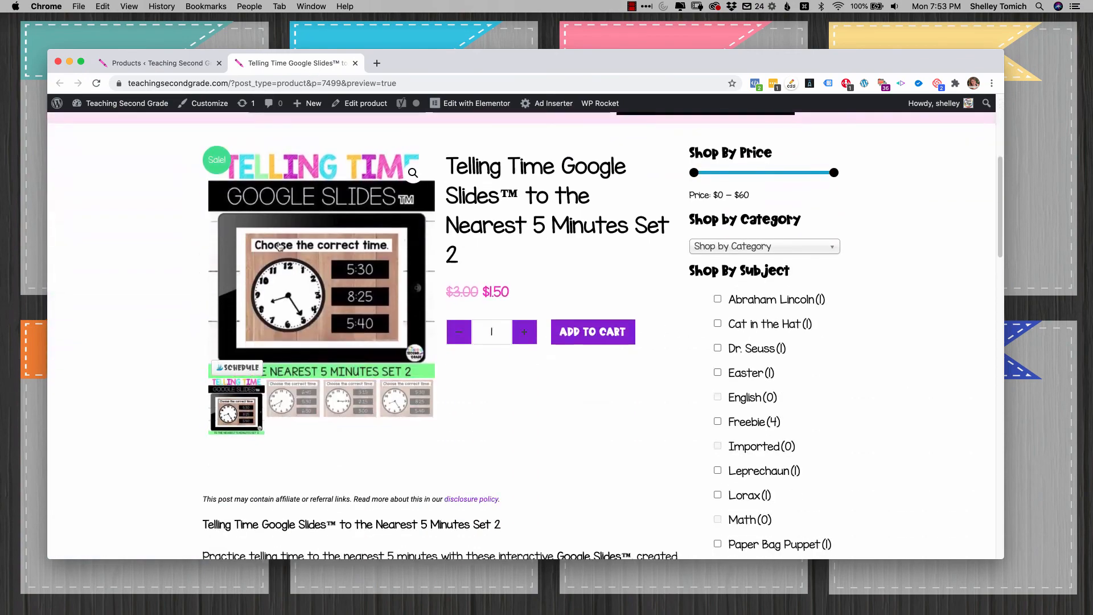
left_click(293, 399)
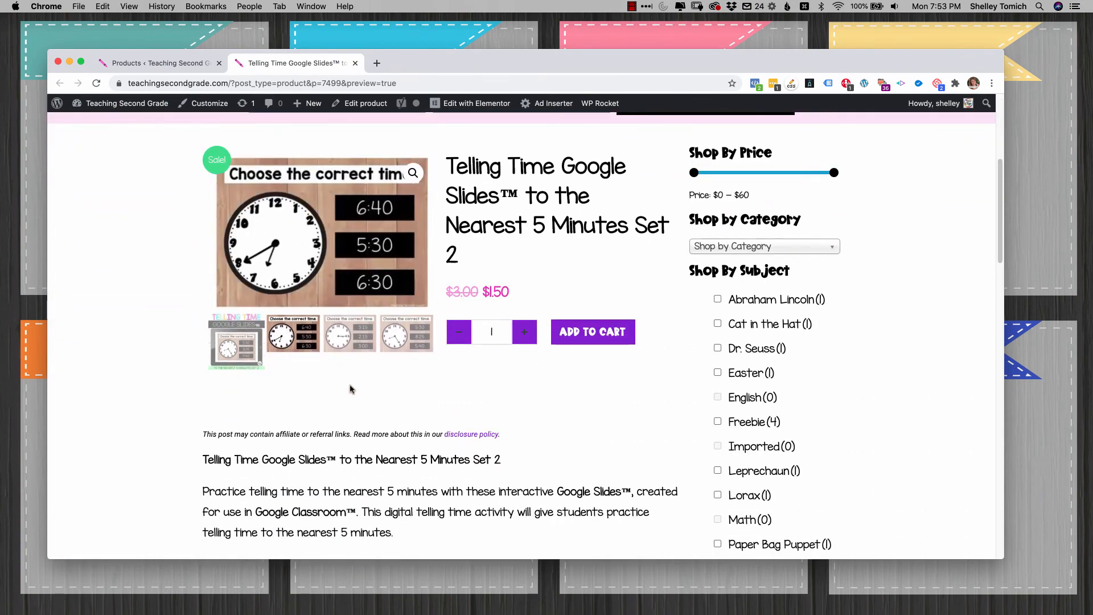
Examine the imported description on the product preview, from the affiliate disclosure through the social links, TPT credit text and terms of use
scroll(305, 403, "down", 4)
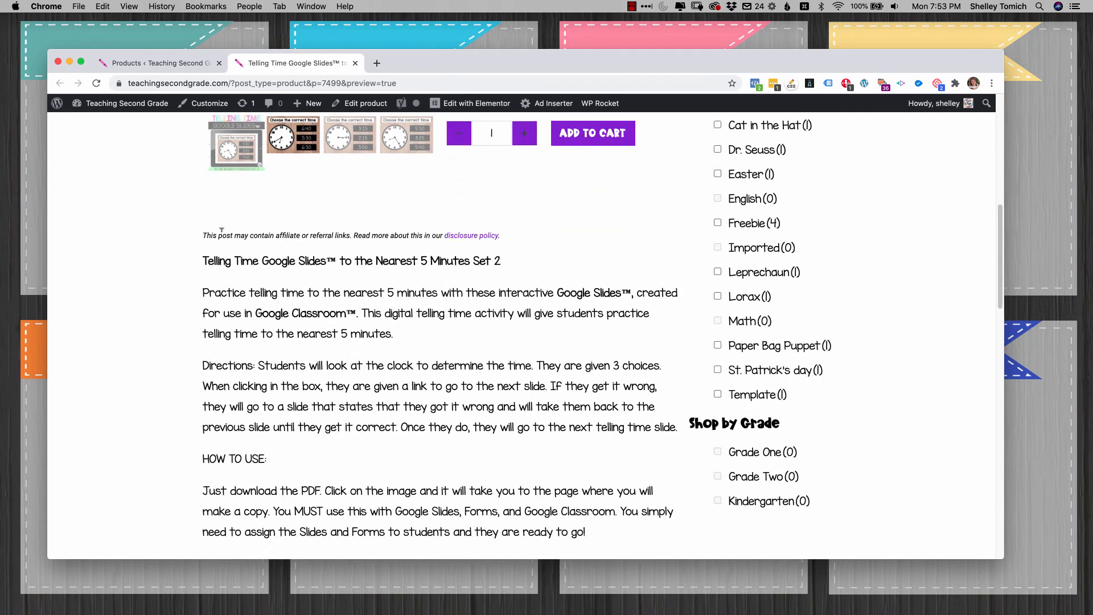
left_click_drag(398, 235, 248, 236)
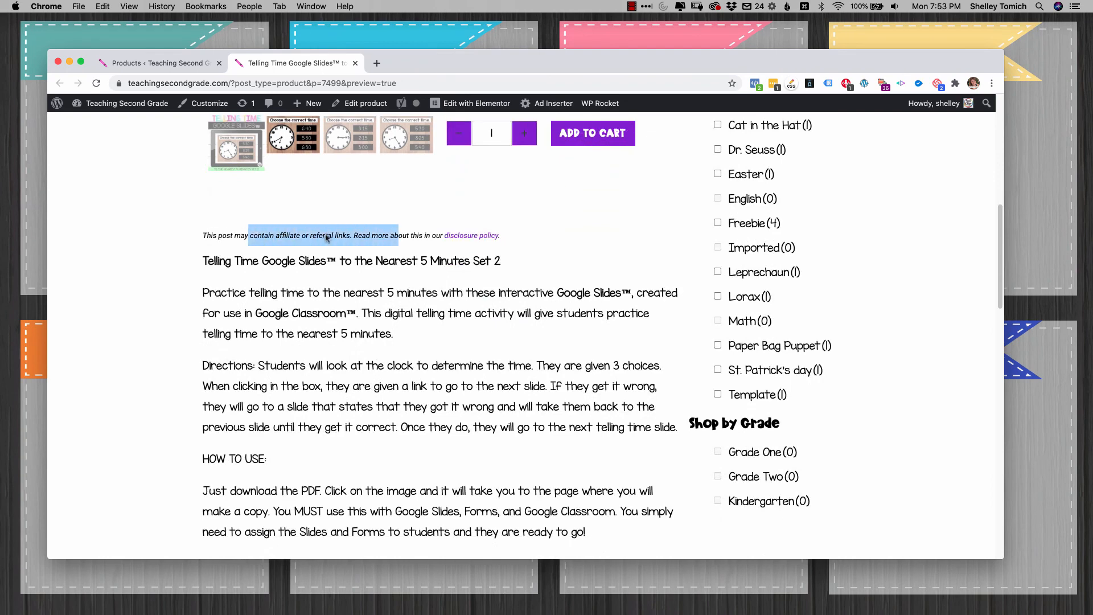
left_click(246, 276)
scroll(285, 334, "down", 1)
scroll(285, 335, "down", 9)
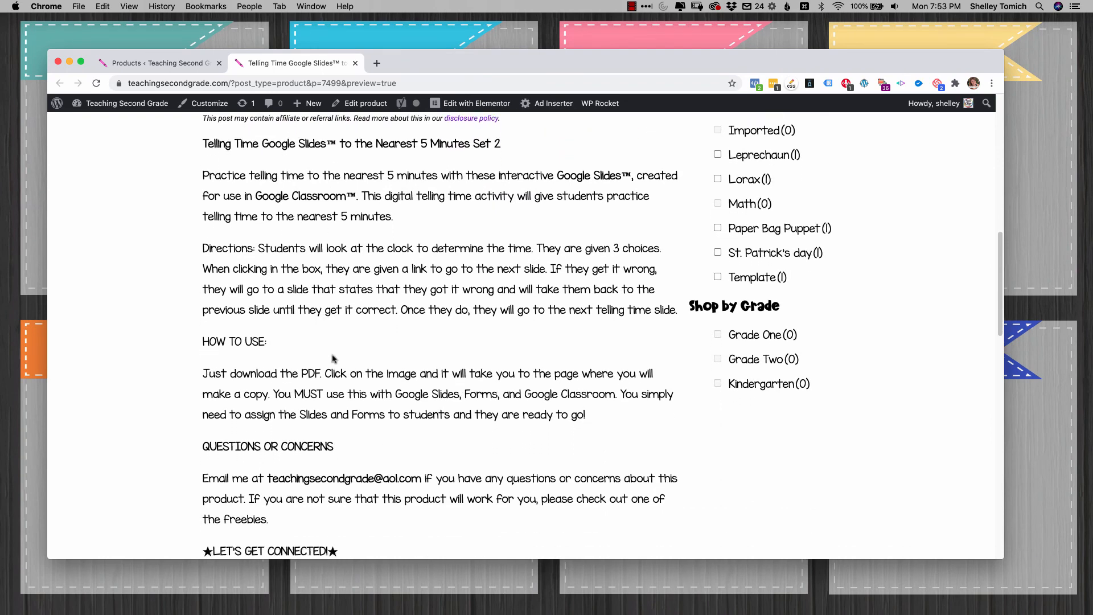
scroll(335, 358, "up", 6)
scroll(334, 357, "down", 5)
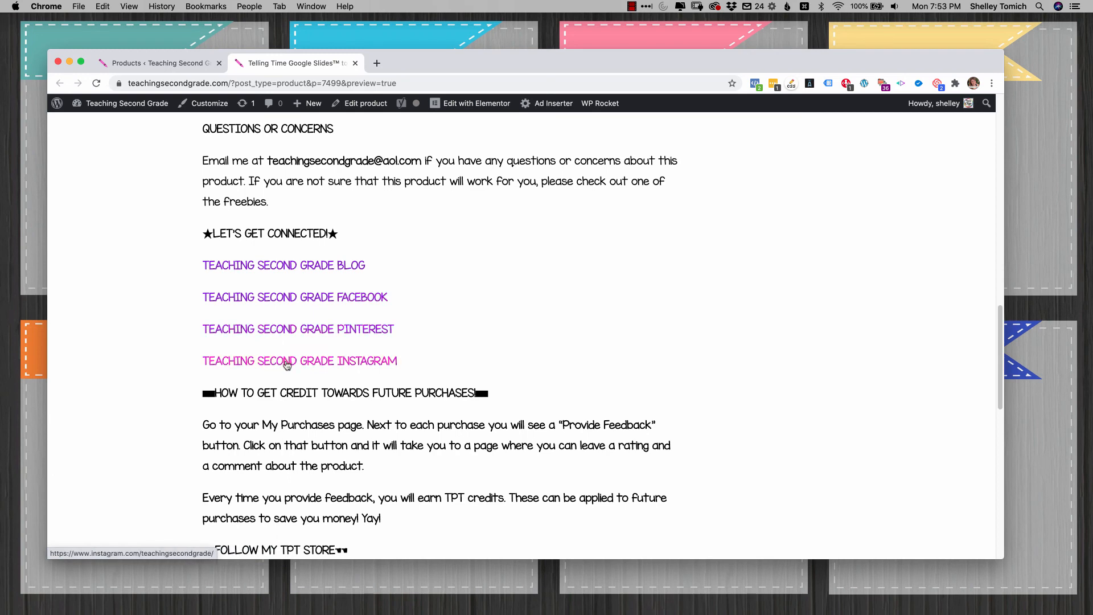
scroll(287, 365, "down", 5)
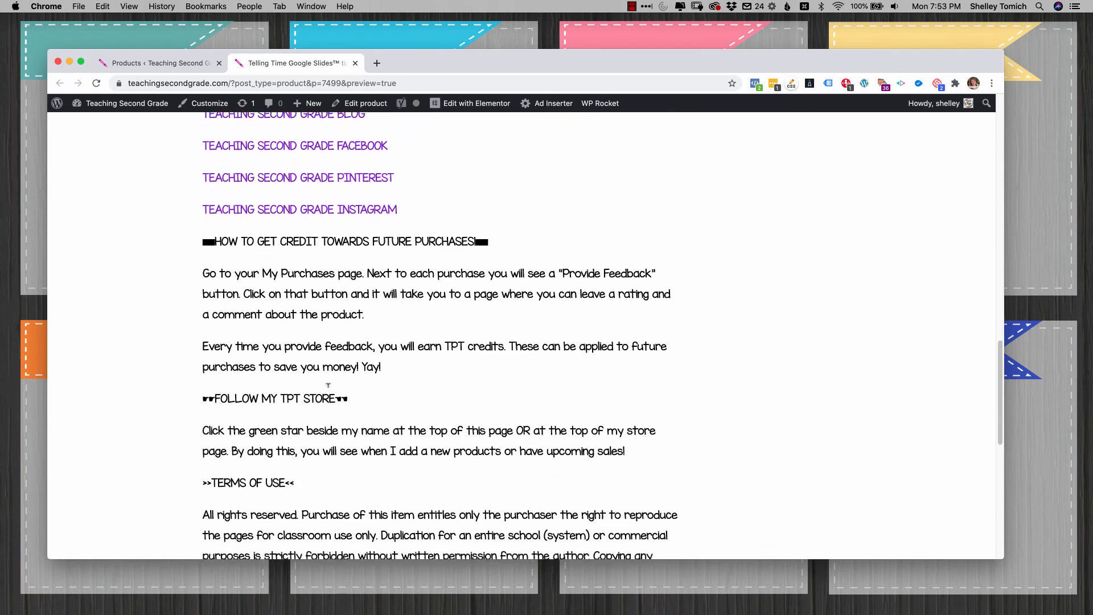
scroll(328, 385, "down", 3)
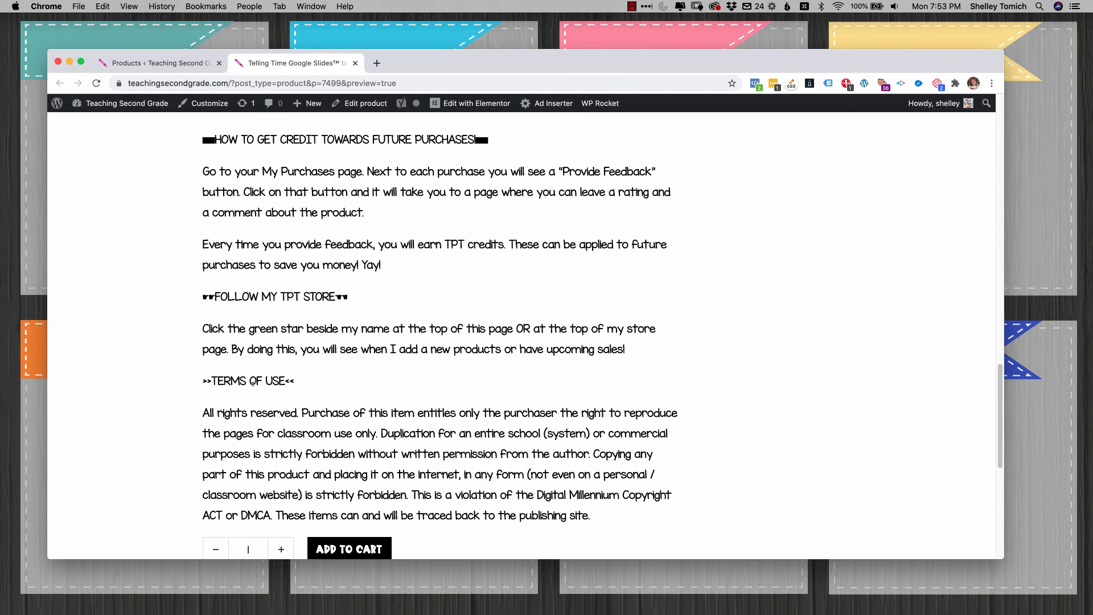
scroll(271, 395, "up", 20)
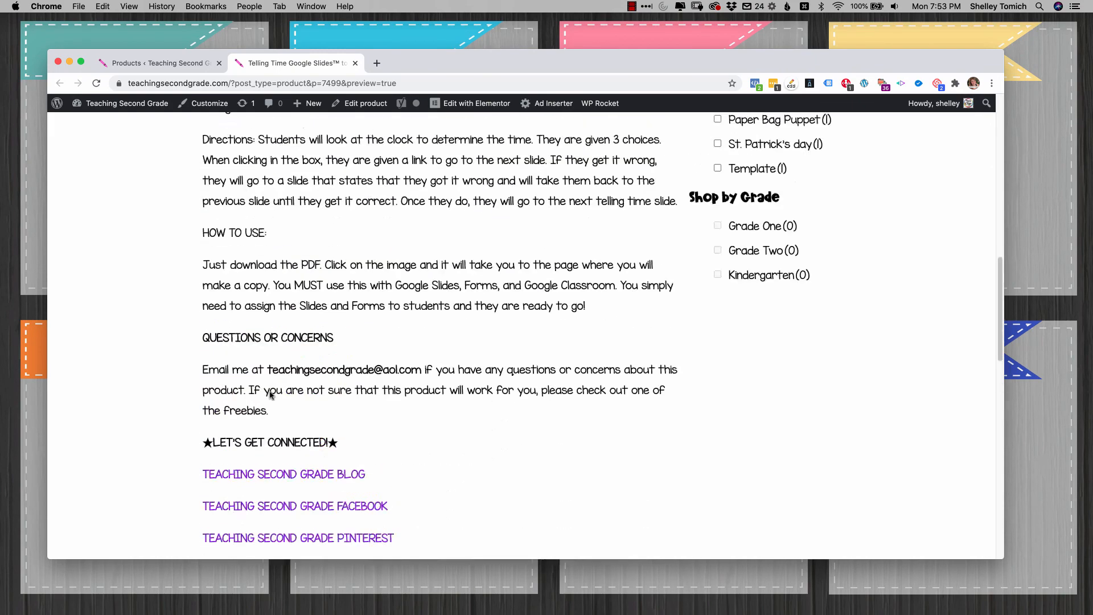